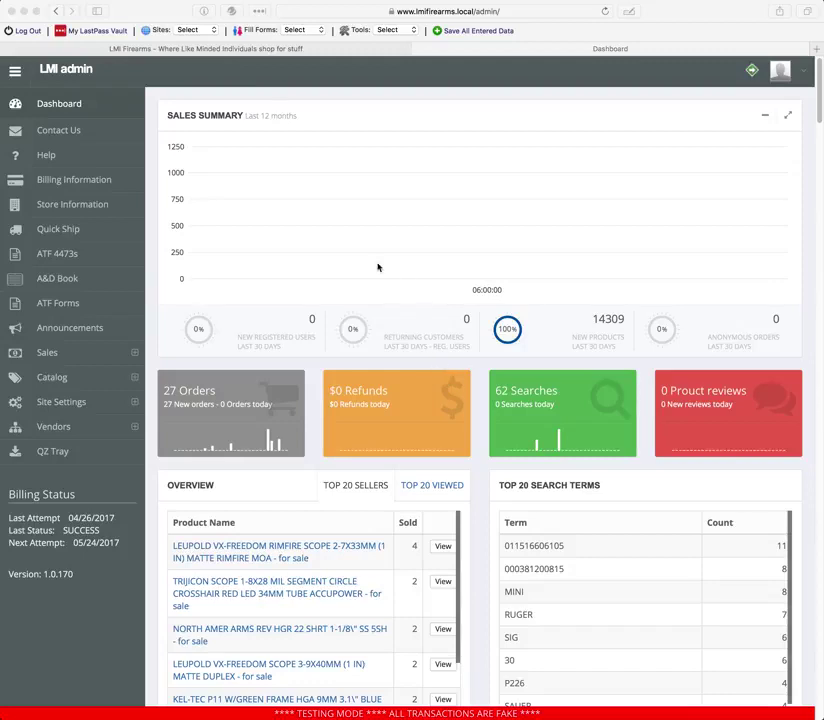
# Open the store information and review the FFL numbers and their display options in the contact settings.
pyautogui.click(74, 207)
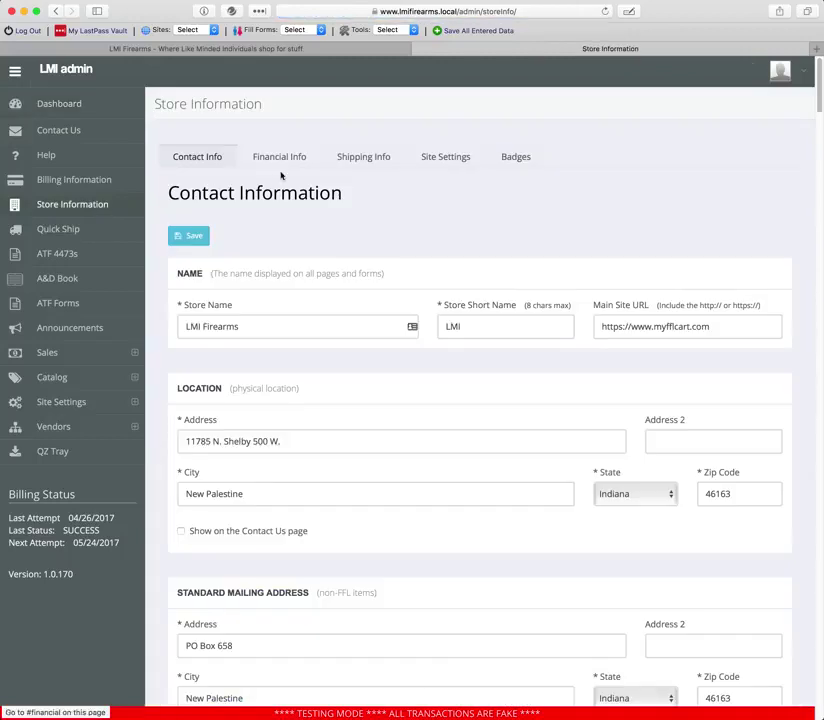
pyautogui.scroll(-5, 256, 285)
pyautogui.scroll(-5, 230, 288)
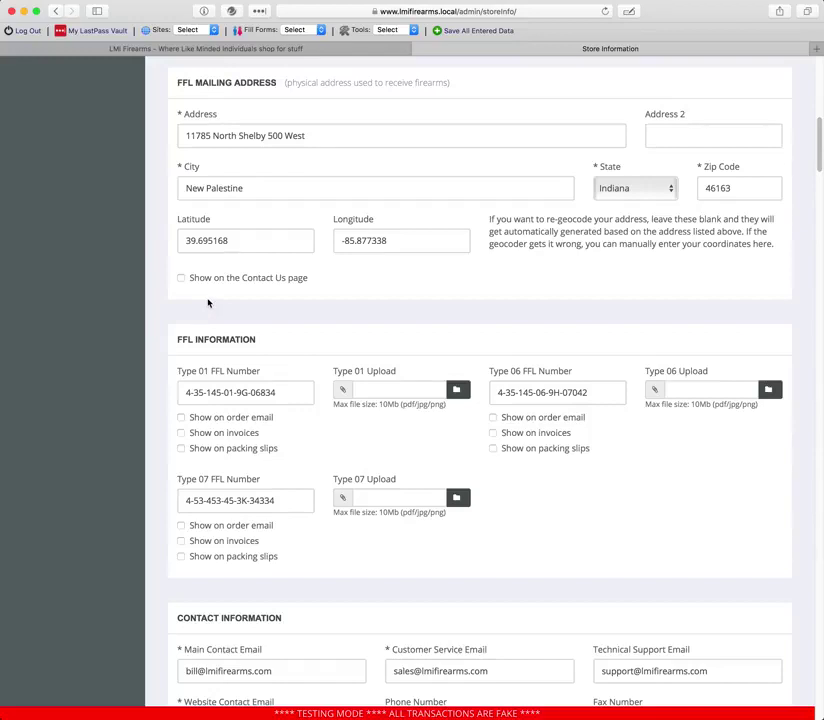
pyautogui.scroll(-2, 177, 320)
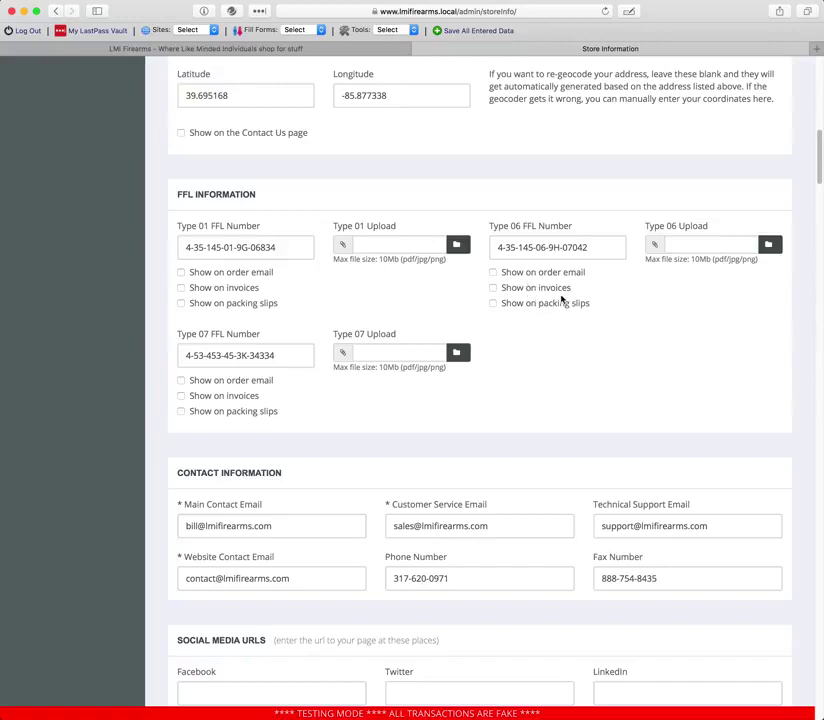
pyautogui.click(253, 274)
pyautogui.click(265, 279)
pyautogui.scroll(15, 362, 458)
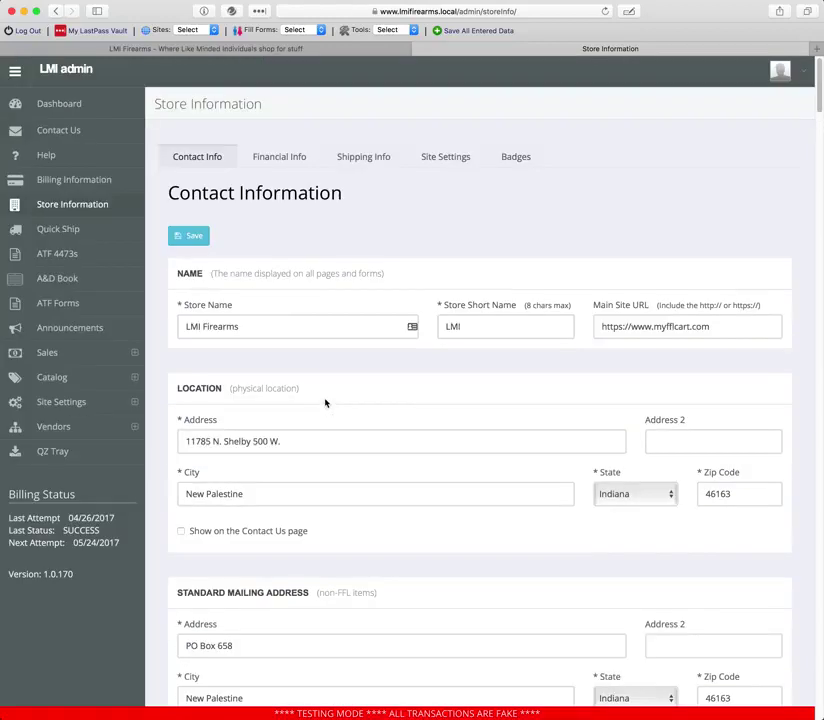
# Open the vendor data import modules and check the Sports South entry.
pyautogui.click(64, 429)
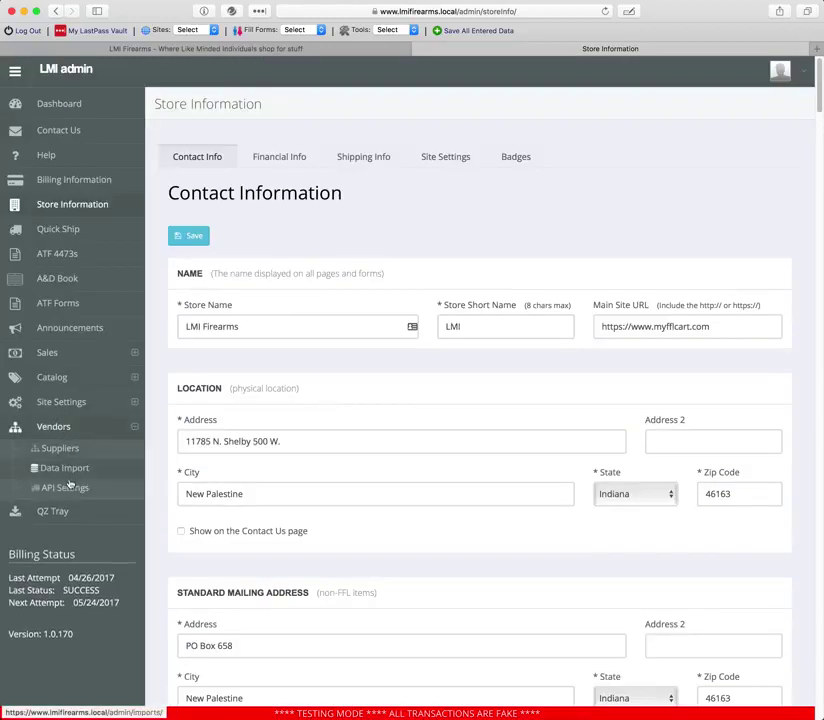
pyautogui.click(72, 473)
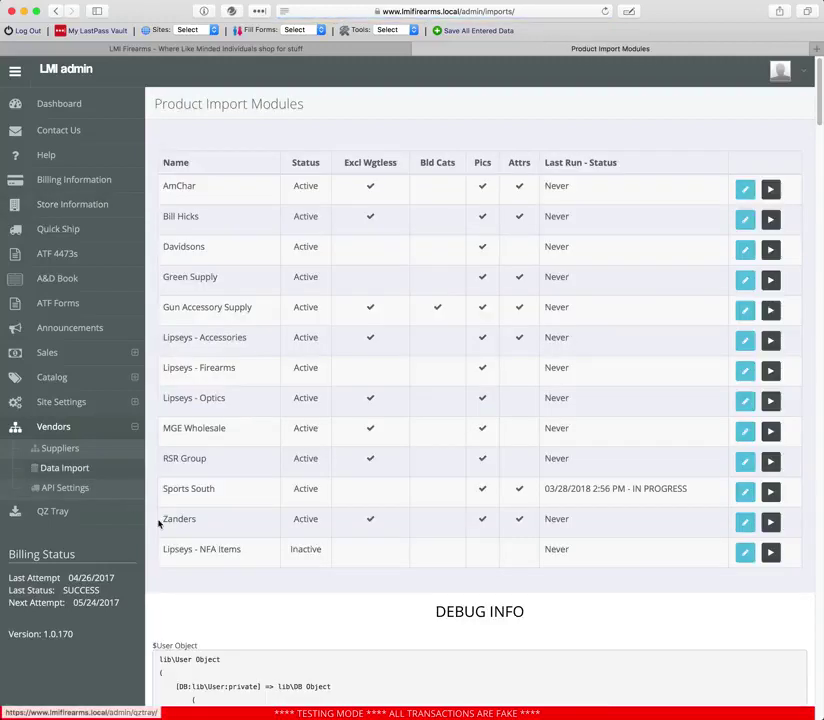
pyautogui.moveTo(163, 489); pyautogui.dragTo(258, 490)
pyautogui.click(246, 497)
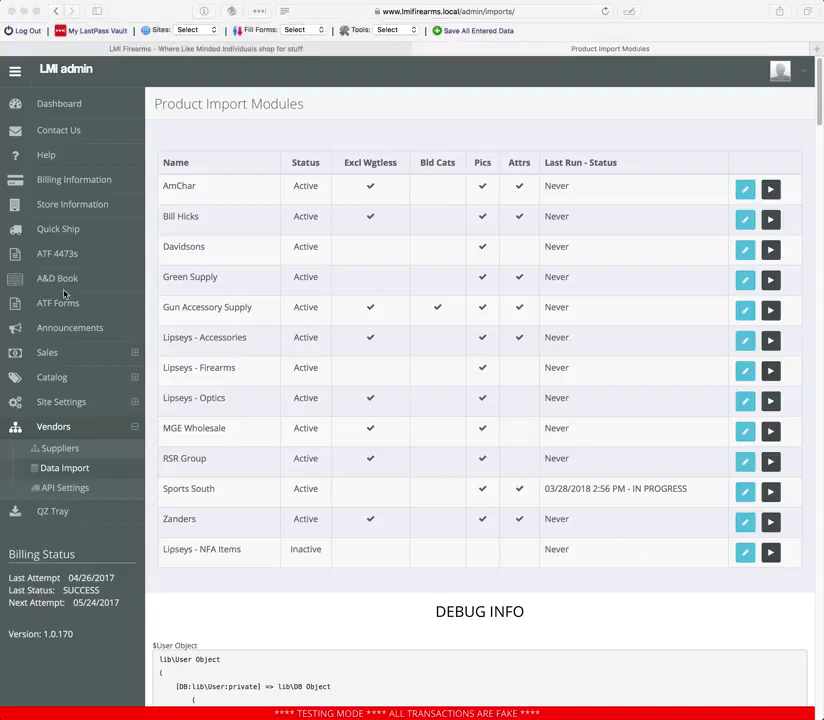
# Filter the catalog products by category Firearms > Handguns and open the North American Arms NAA handgun for editing.
pyautogui.click(55, 383)
pyautogui.click(59, 382)
pyautogui.click(75, 398)
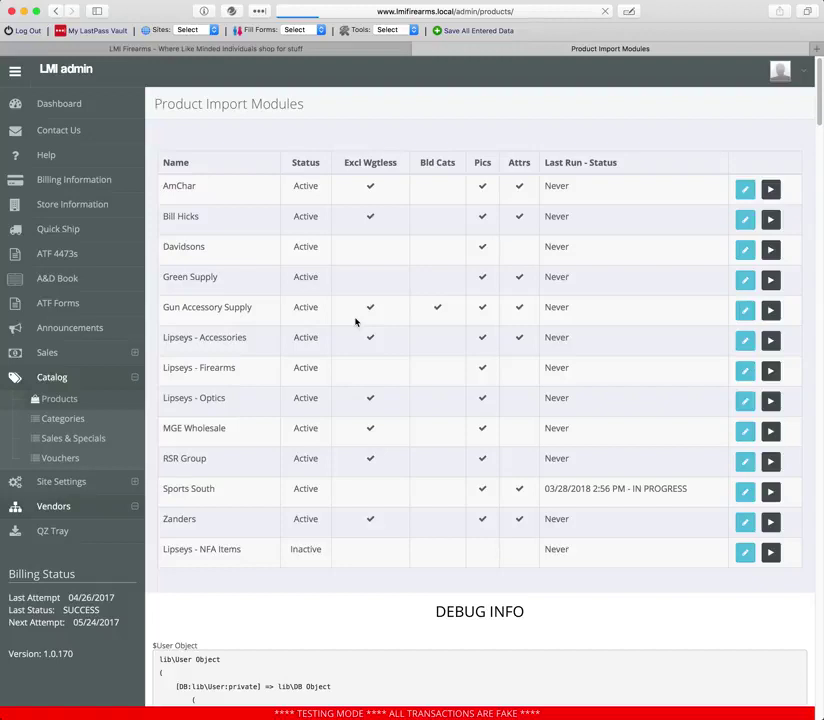
pyautogui.scroll(-5, 506, 342)
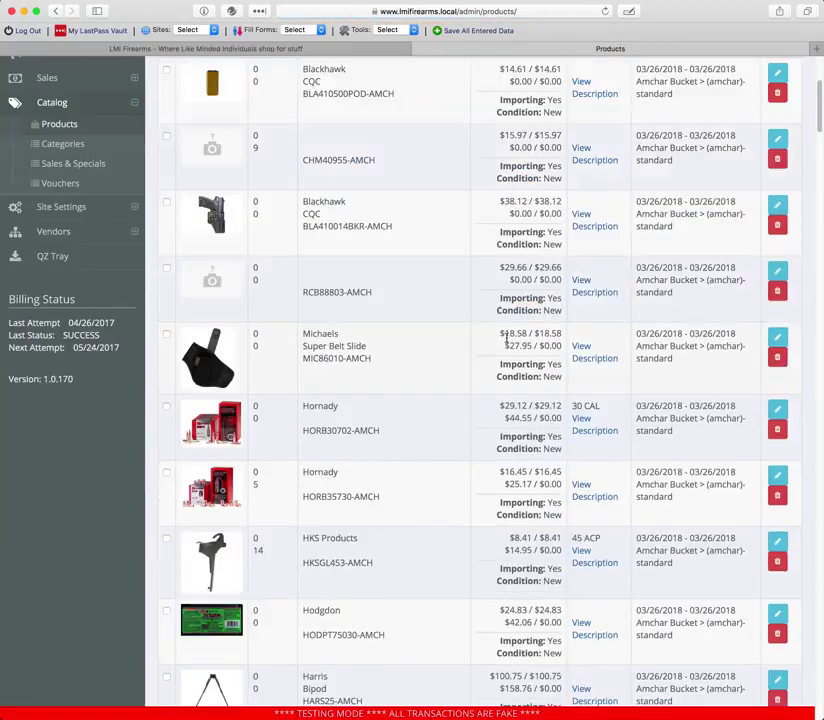
pyautogui.scroll(5, 506, 342)
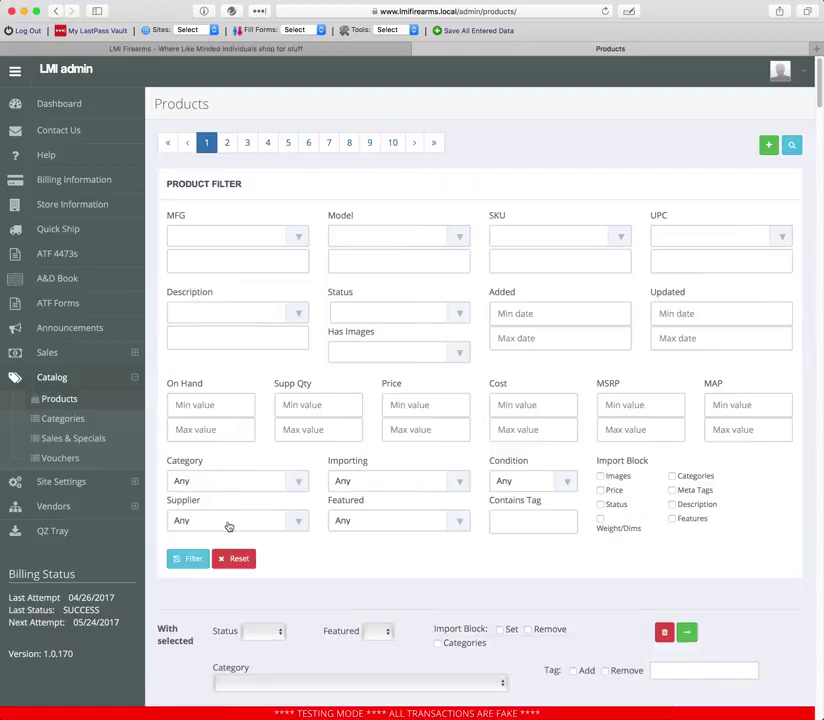
pyautogui.click(228, 485)
pyautogui.scroll(-5, 239, 690)
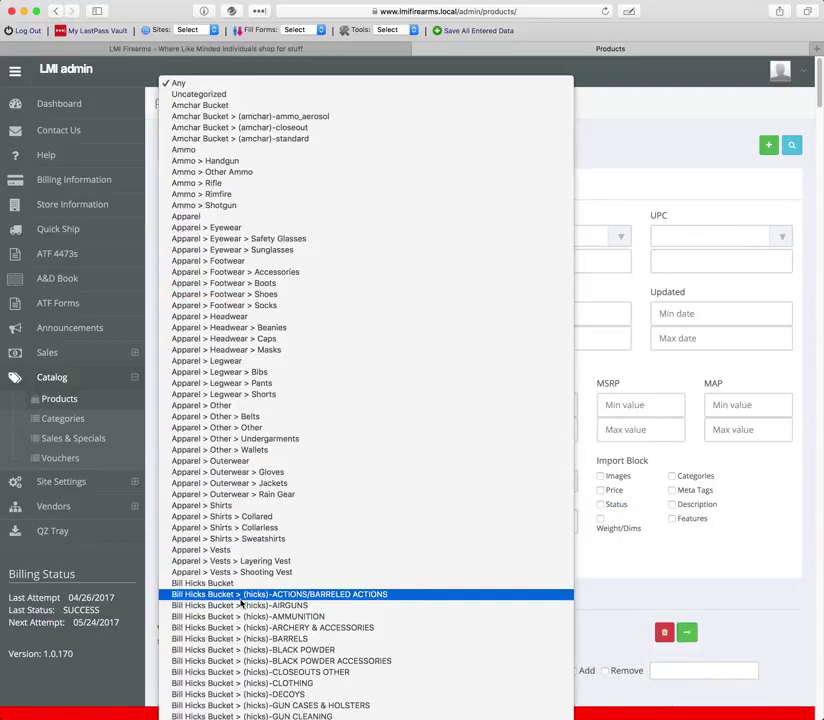
pyautogui.scroll(-10, 241, 603)
pyautogui.scroll(4, 235, 570)
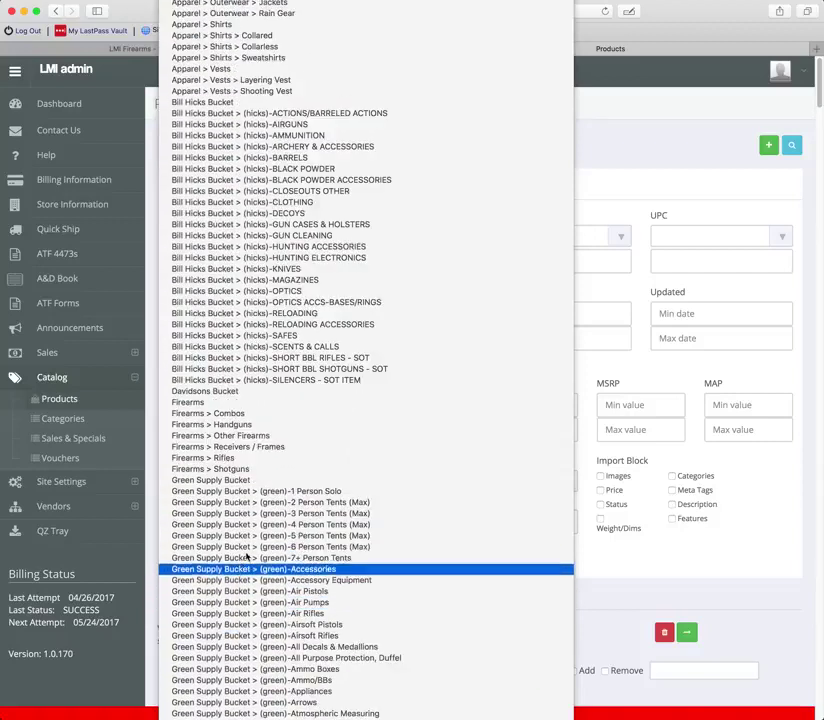
pyautogui.click(259, 425)
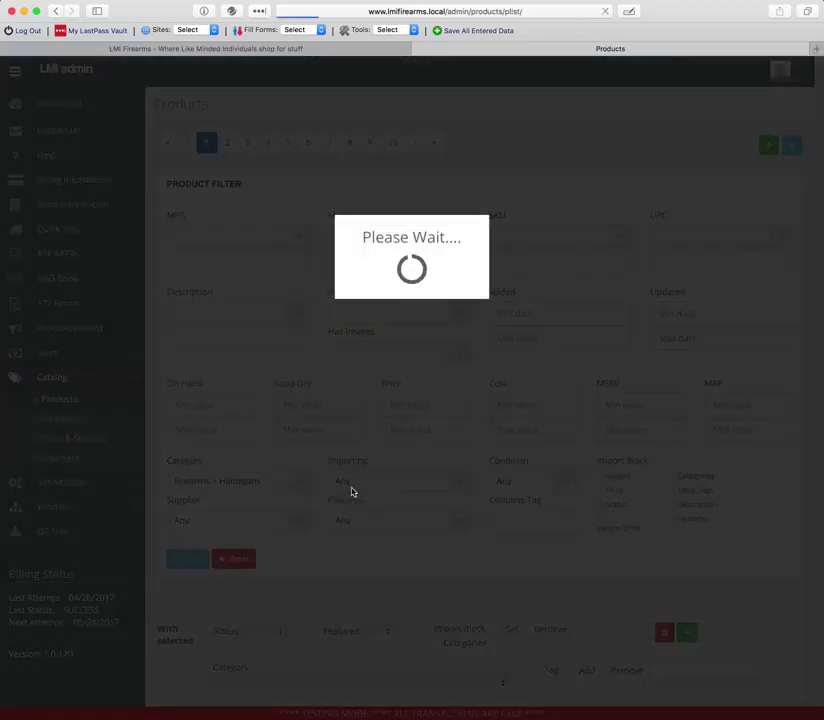
pyautogui.scroll(-2, 355, 490)
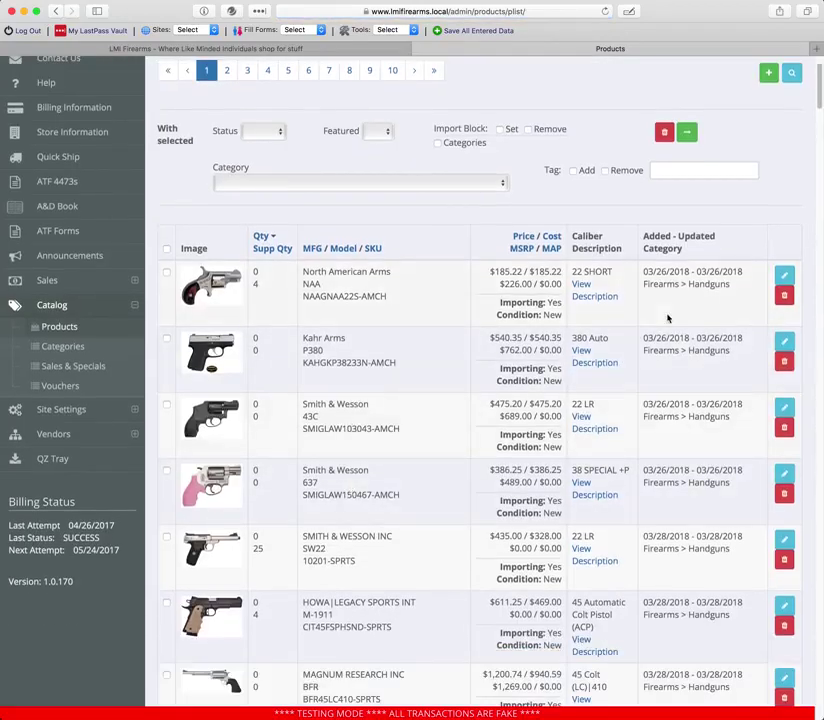
pyautogui.click(785, 274)
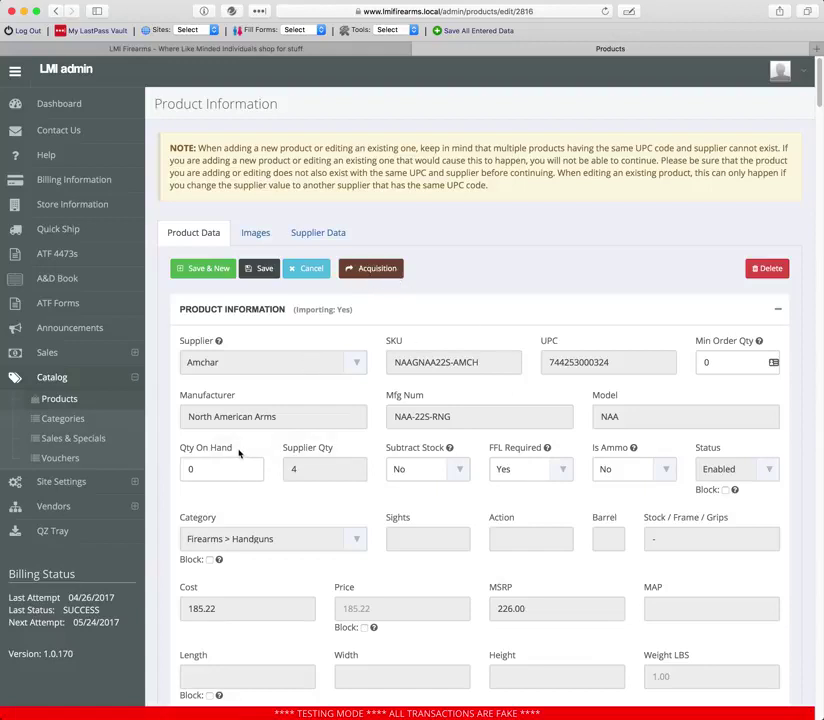
# Open the vendor suppliers list in a separate browser tab and examine the FFL number in Lipsey's details.
pyautogui.click(70, 487)
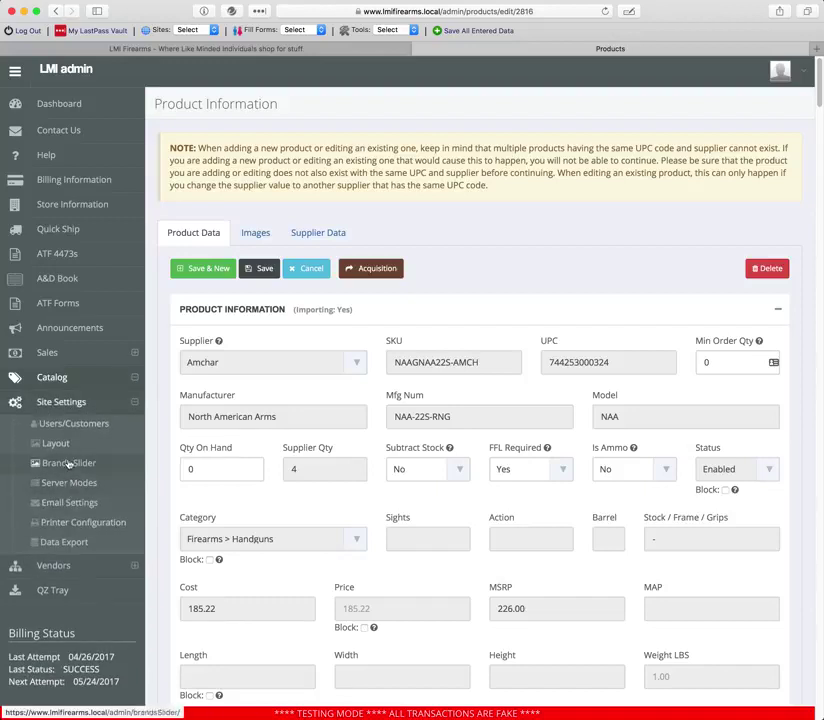
pyautogui.click(56, 619)
pyautogui.keyDown('super'); pyautogui.click(60, 448); pyautogui.keyUp('super')
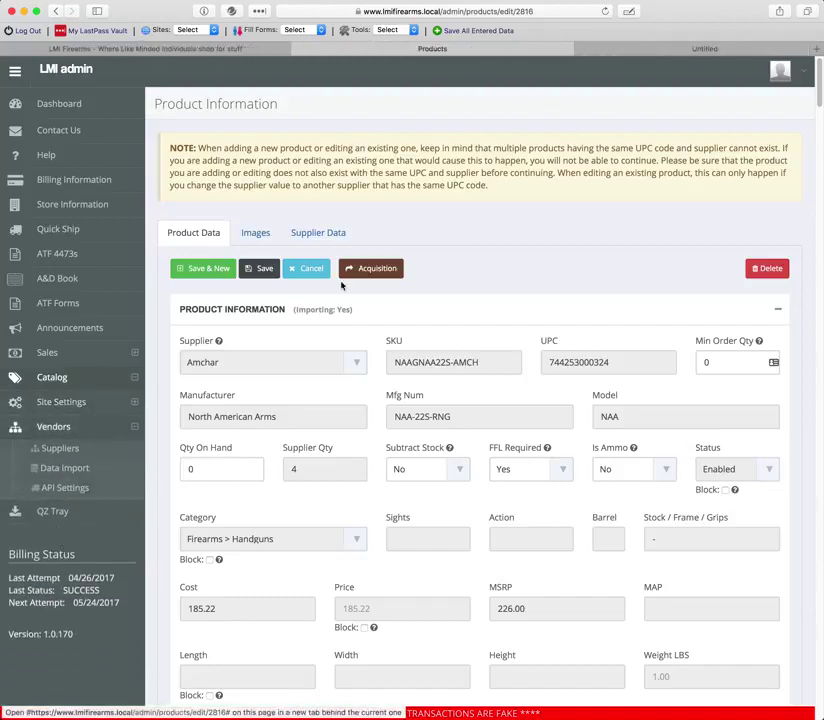
pyautogui.click(662, 48)
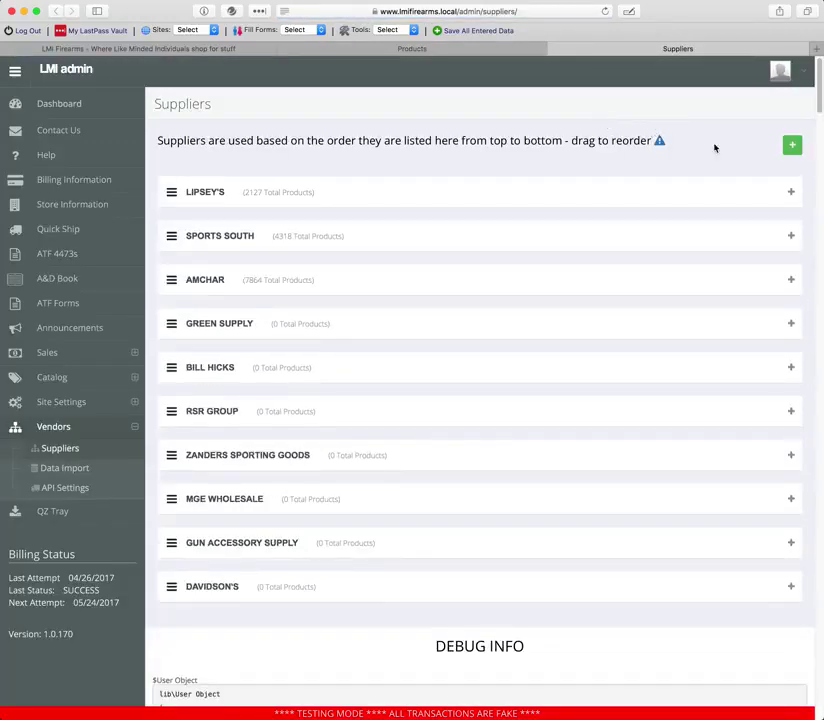
pyautogui.click(790, 189)
pyautogui.moveTo(696, 454); pyautogui.dragTo(655, 451)
pyautogui.doubleClick(677, 450)
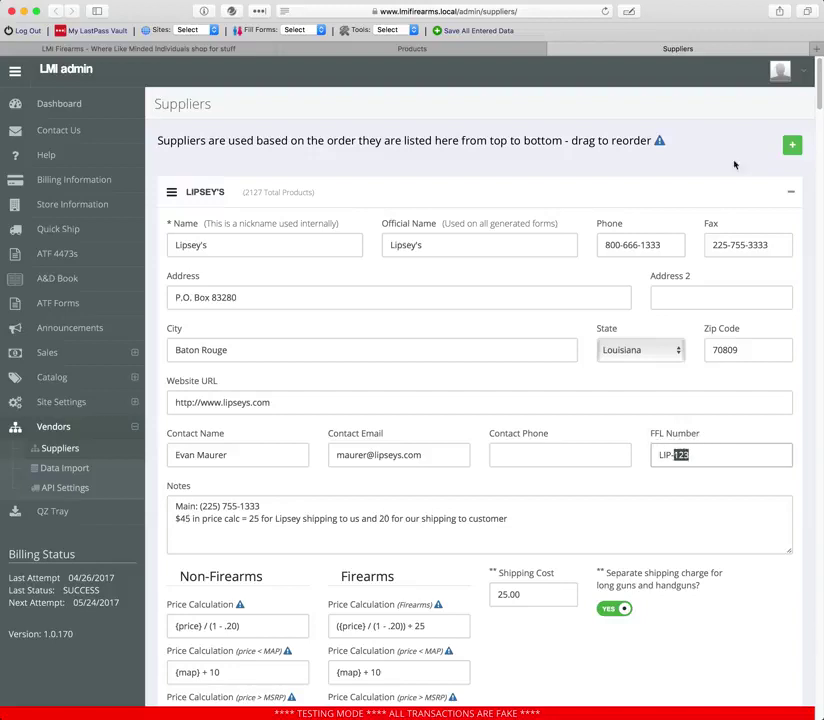
# Compare the supplier details with the handgun product, view its A&D acquisition form, and close the form without entering anything.
pyautogui.click(465, 48)
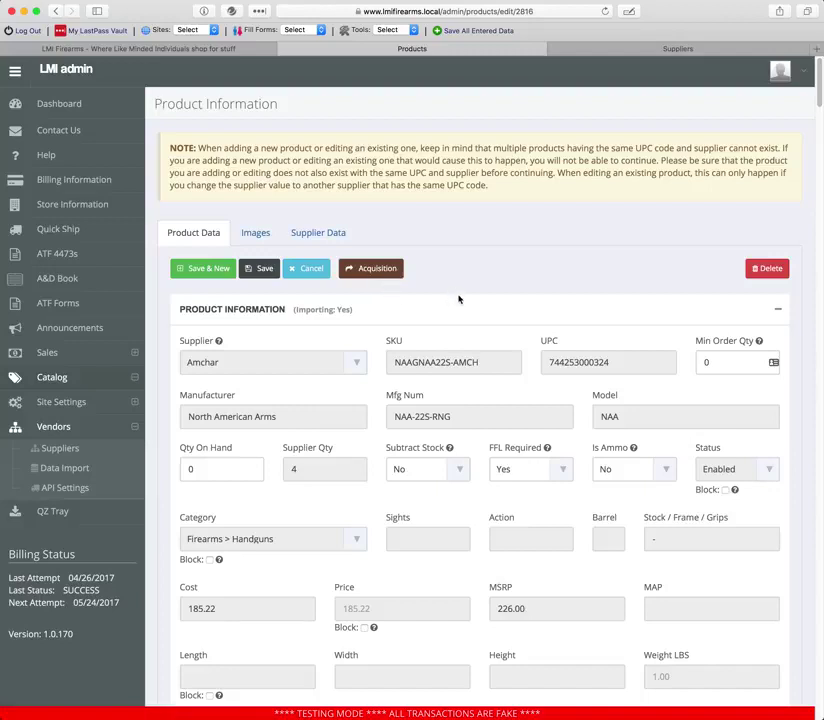
pyautogui.click(688, 50)
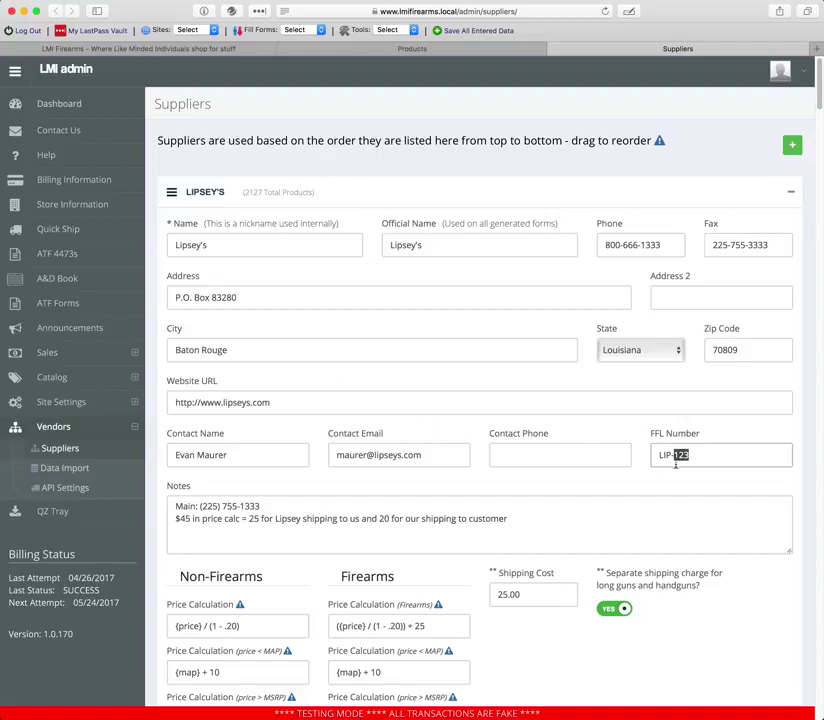
pyautogui.click(456, 50)
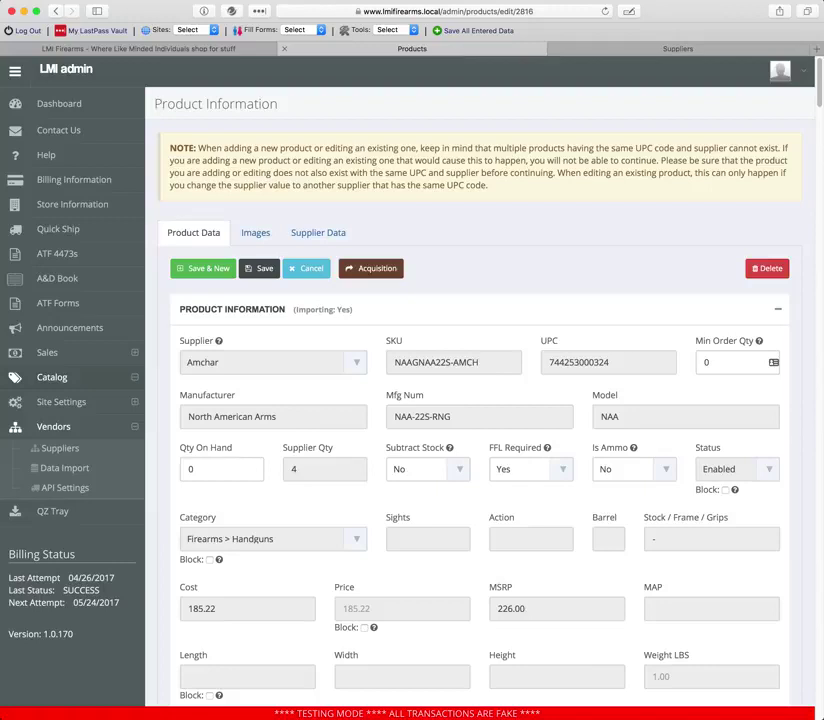
pyautogui.click(373, 268)
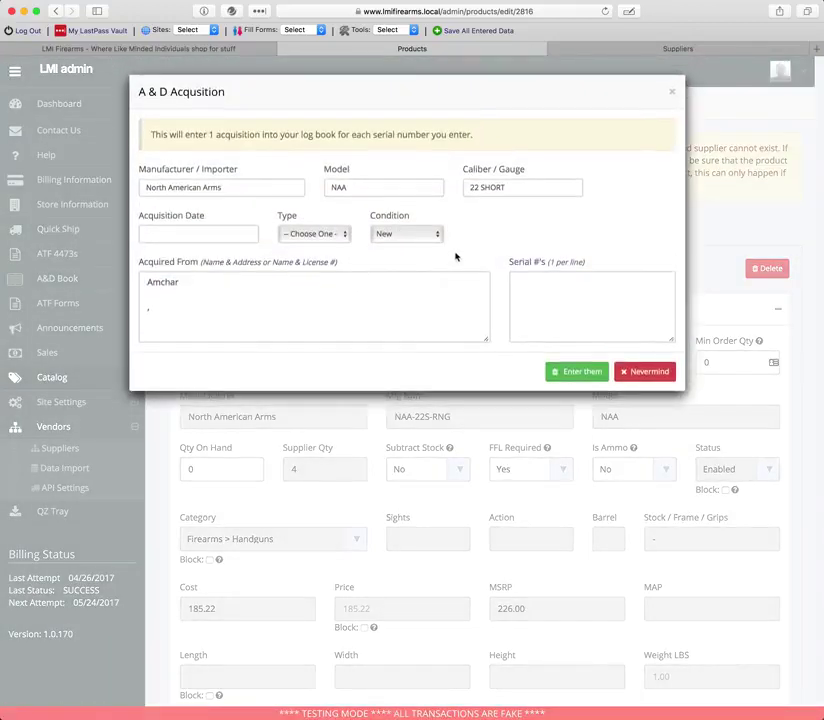
pyautogui.click(670, 89)
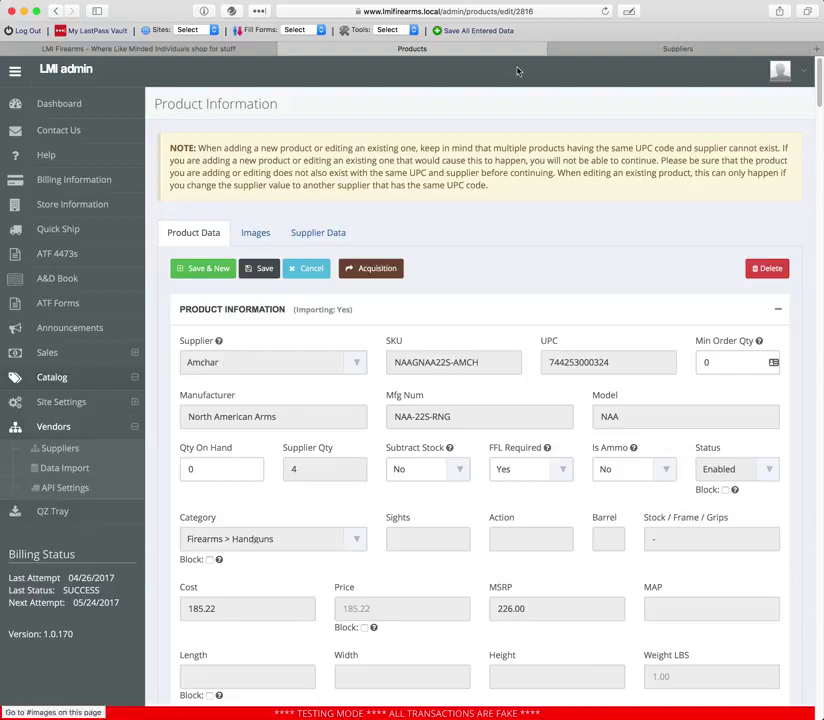
# Return to the product list, filter the handguns by supplier Lipsey's, and open a blank new product form.
pyautogui.click(678, 48)
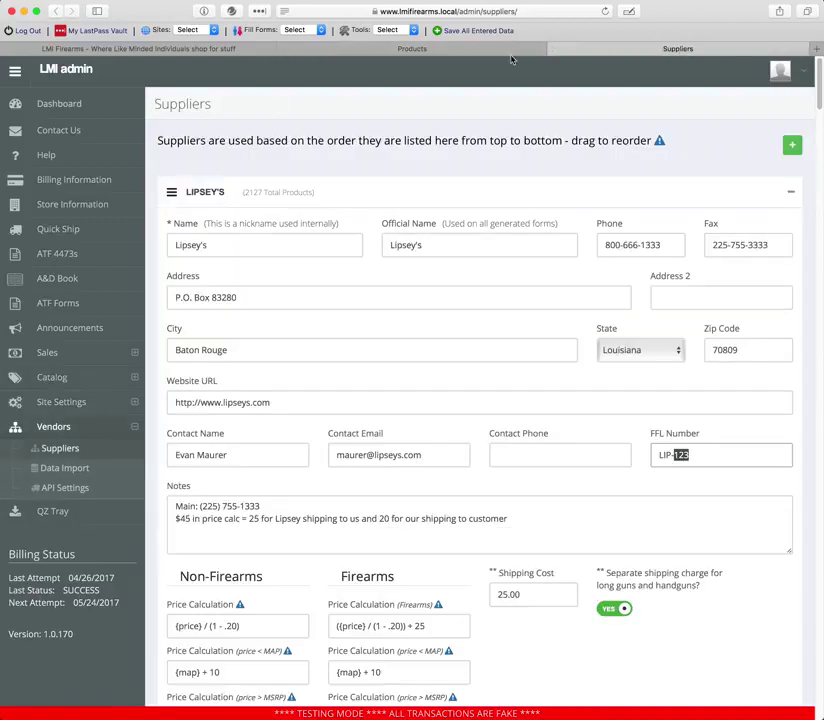
pyautogui.click(330, 47)
pyautogui.press('super+r')
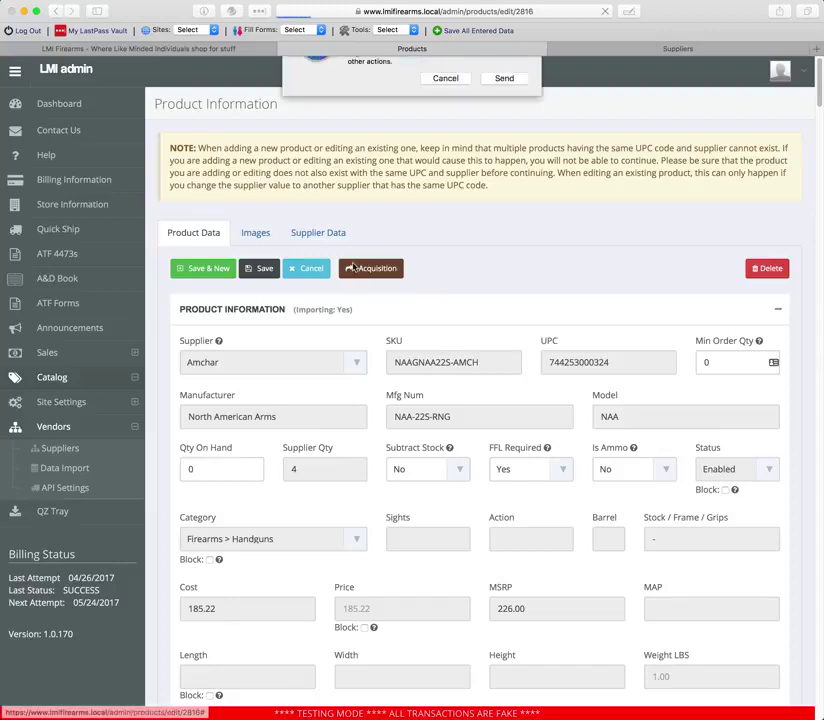
pyautogui.press('Return')
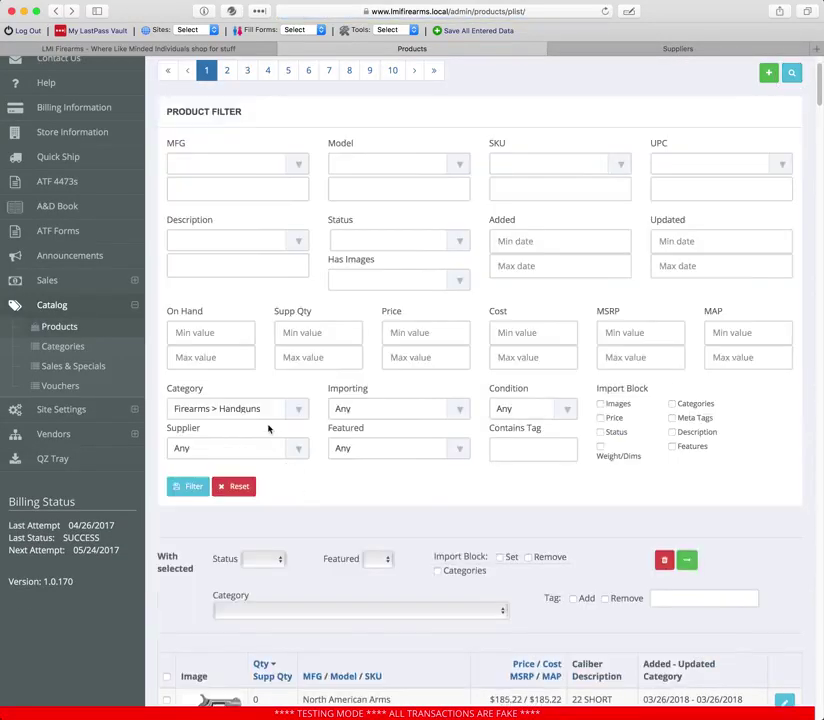
pyautogui.click(250, 448)
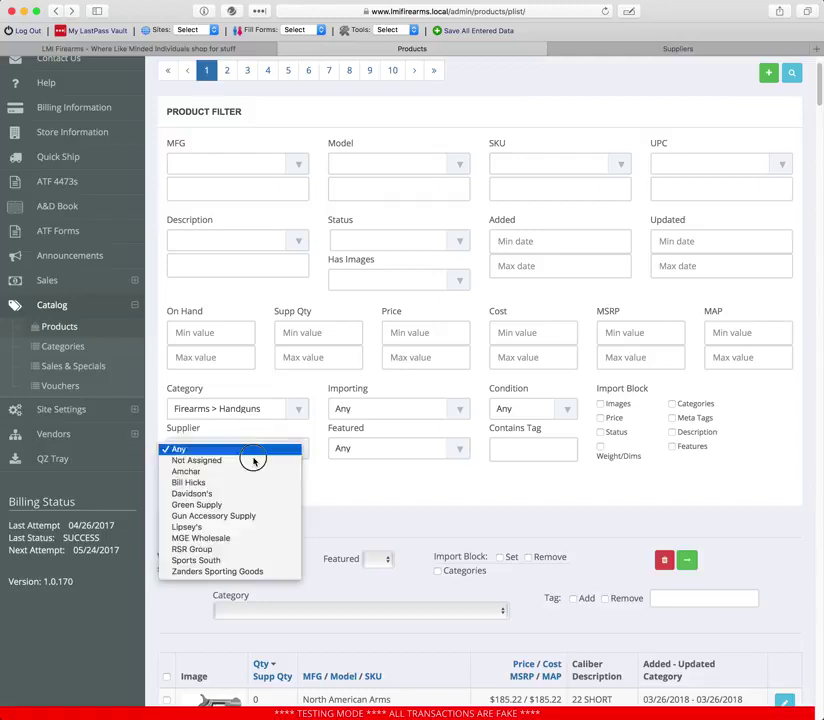
pyautogui.click(250, 527)
pyautogui.click(191, 491)
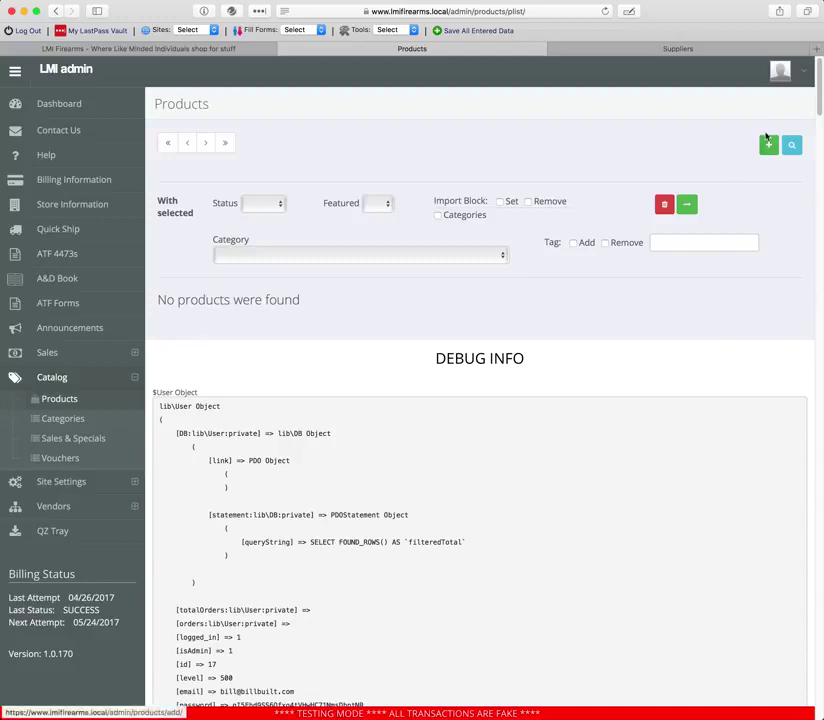
pyautogui.click(767, 147)
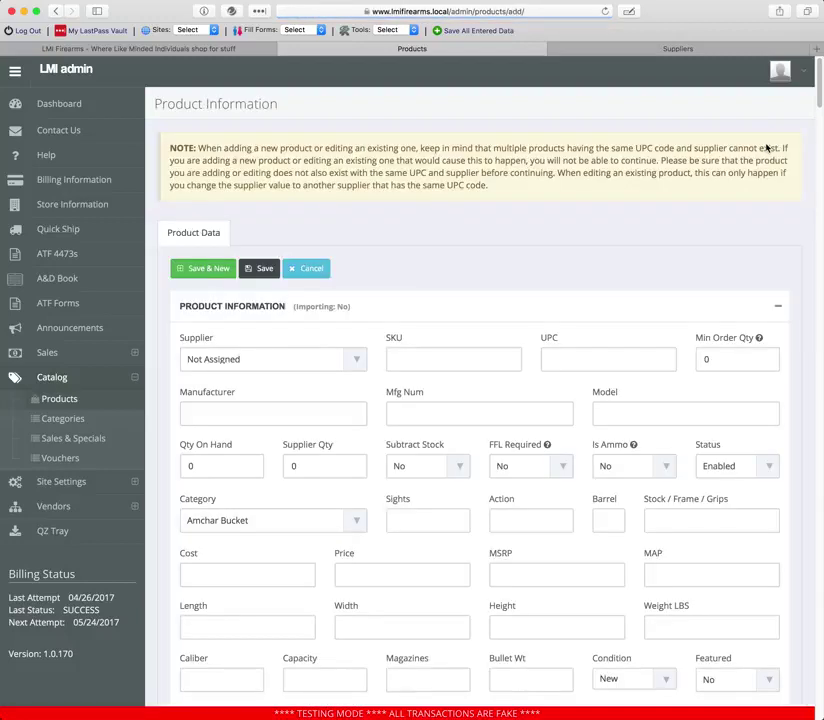
pyautogui.click(445, 120)
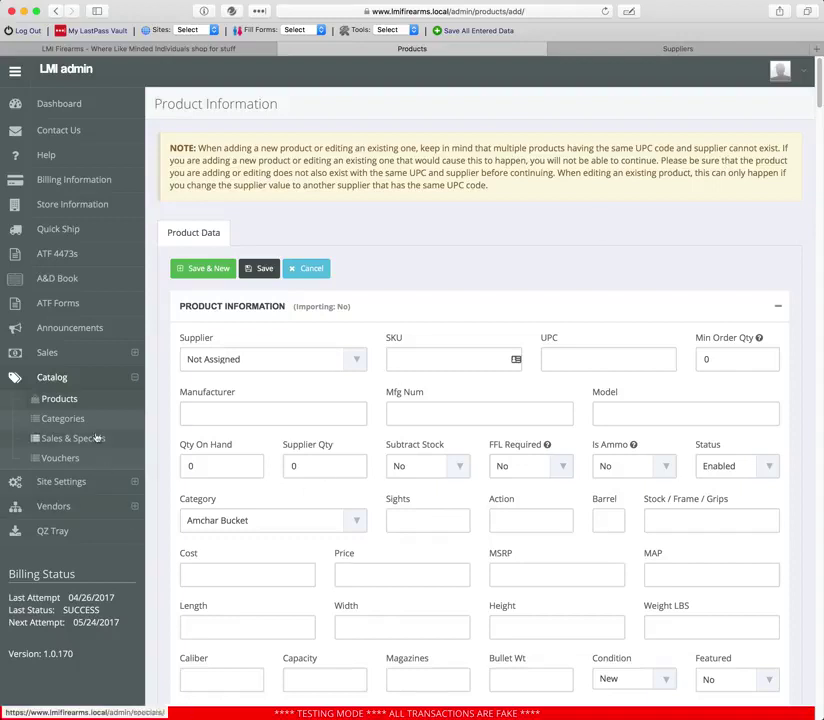
# Switch to the suppliers list, collapse Lipsey's, expand Amchar and enter its street address.
pyautogui.click(632, 48)
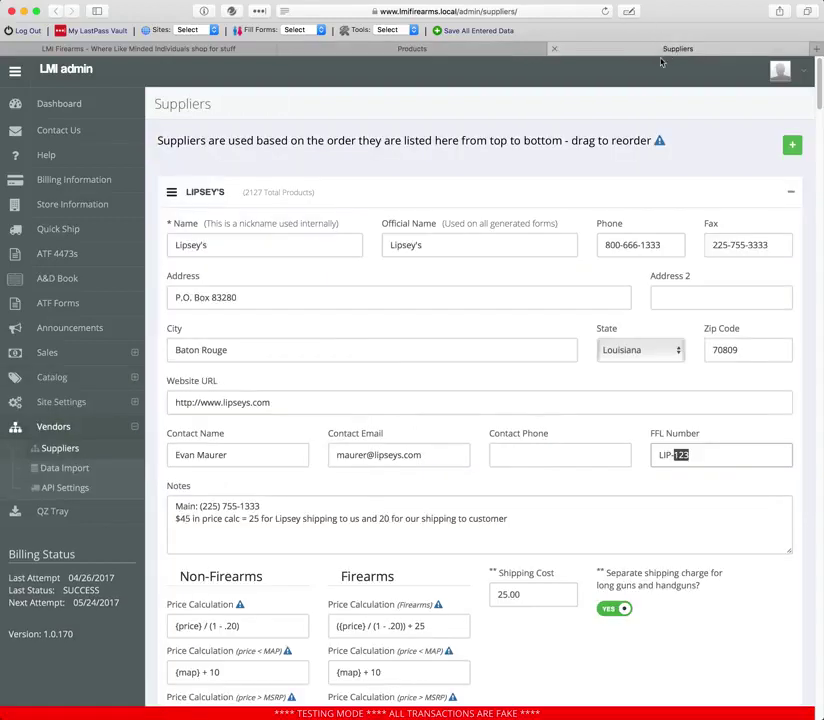
pyautogui.click(789, 194)
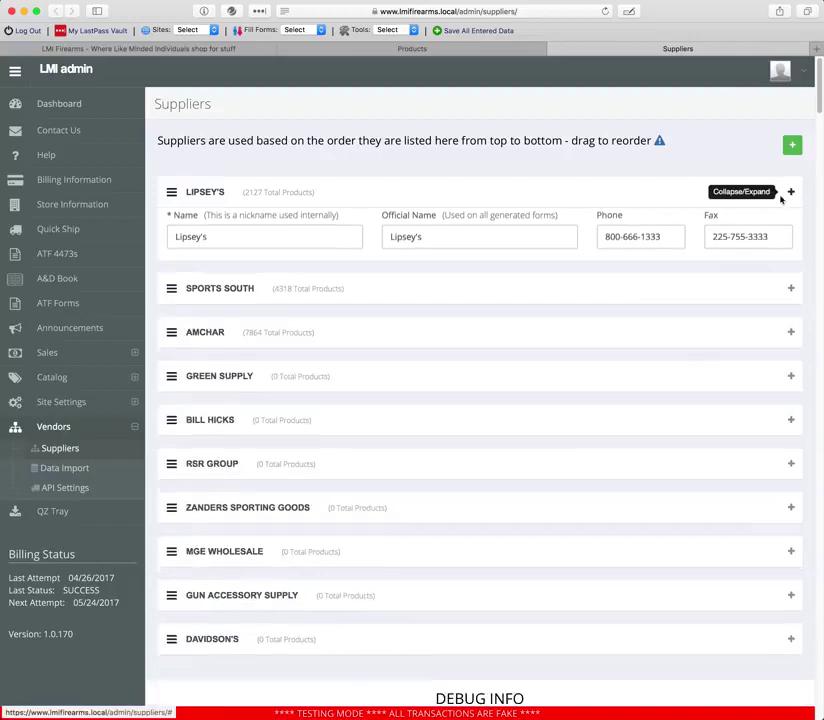
pyautogui.click(791, 281)
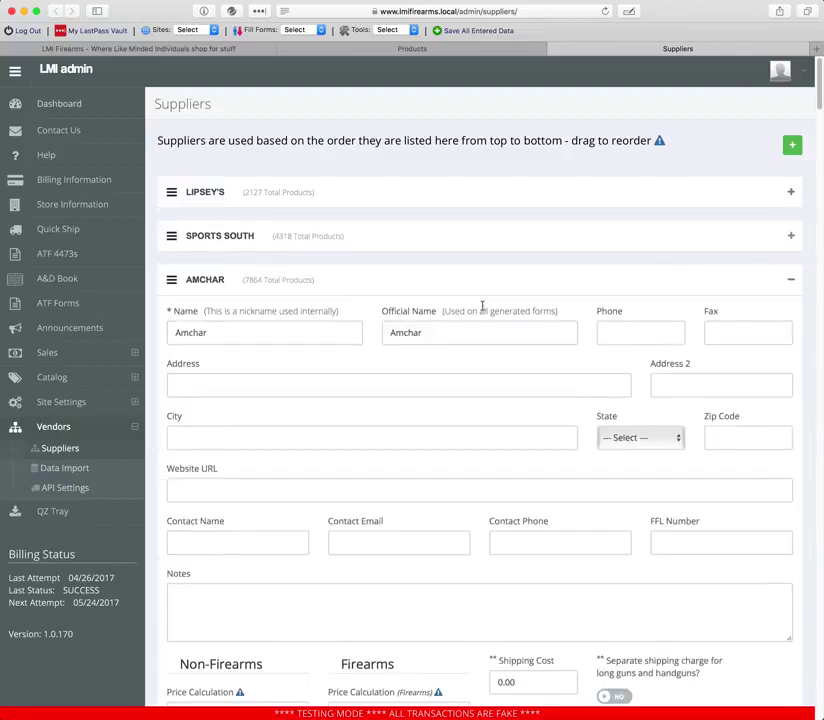
pyautogui.click(326, 377)
pyautogui.write('123 Sopme')
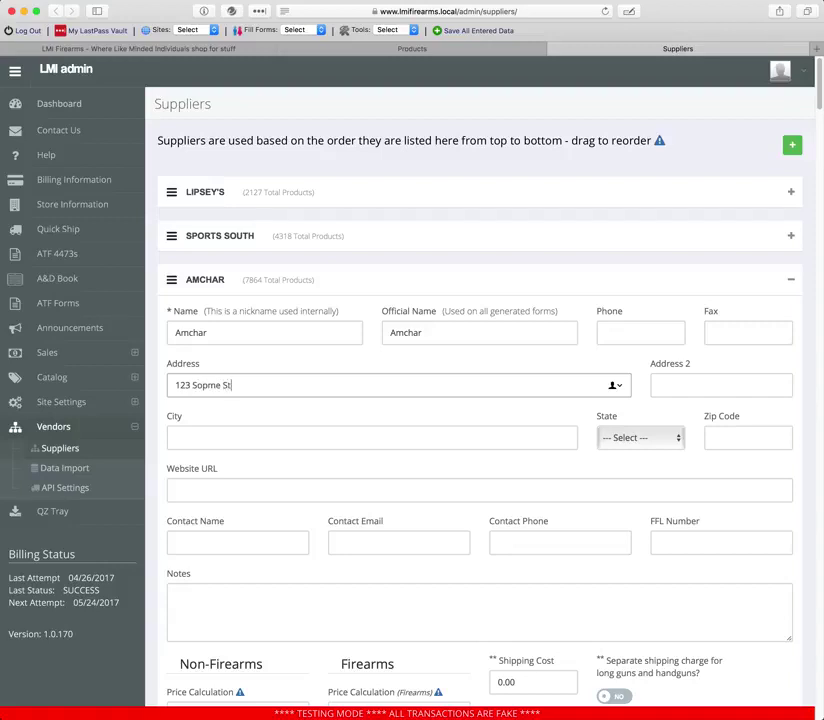
pyautogui.write(' St')
pyautogui.click(212, 386)
pyautogui.press('BackSpace')
# Enter Amchar's city, set its state to South Carolina, and fill in the zip code.
pyautogui.click(234, 435)
pyautogui.write('Somesville')
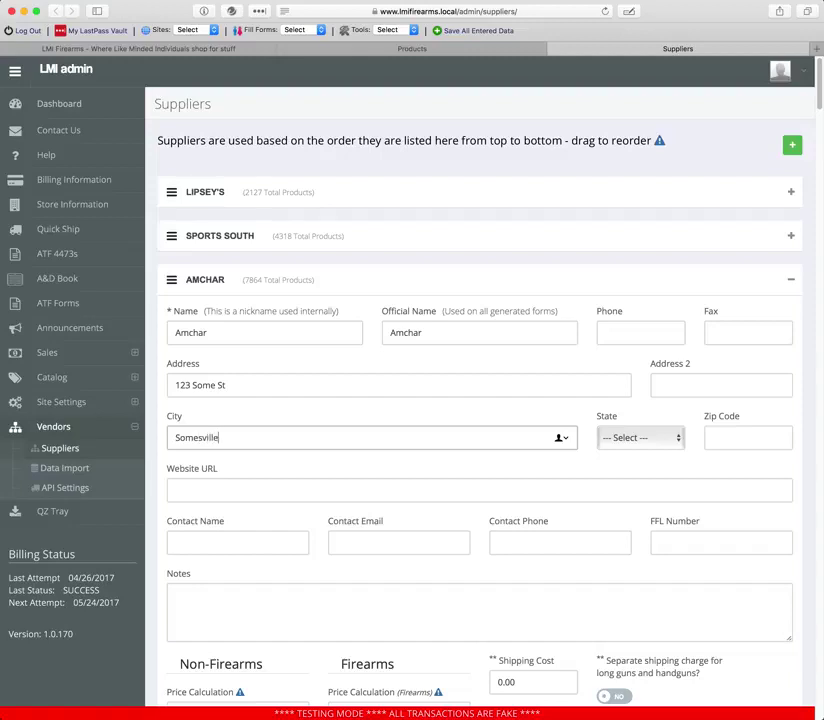
pyautogui.press('Tab')
pyautogui.press('s')
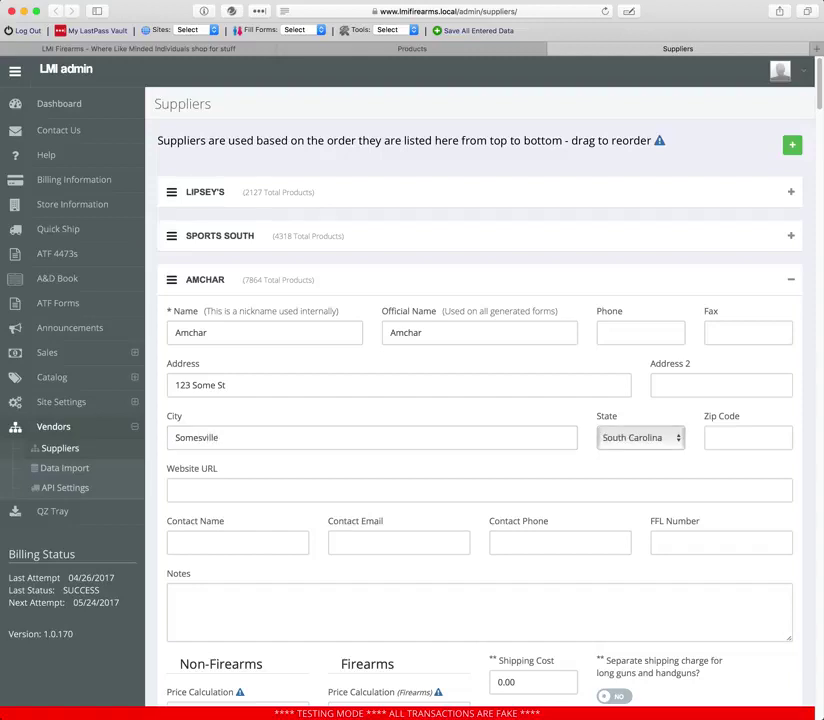
pyautogui.press('Tab')
pyautogui.write('223')
# Enter Amchar's FFL number and save the supplier details.
pyautogui.click(684, 543)
pyautogui.write('AMCHAR')
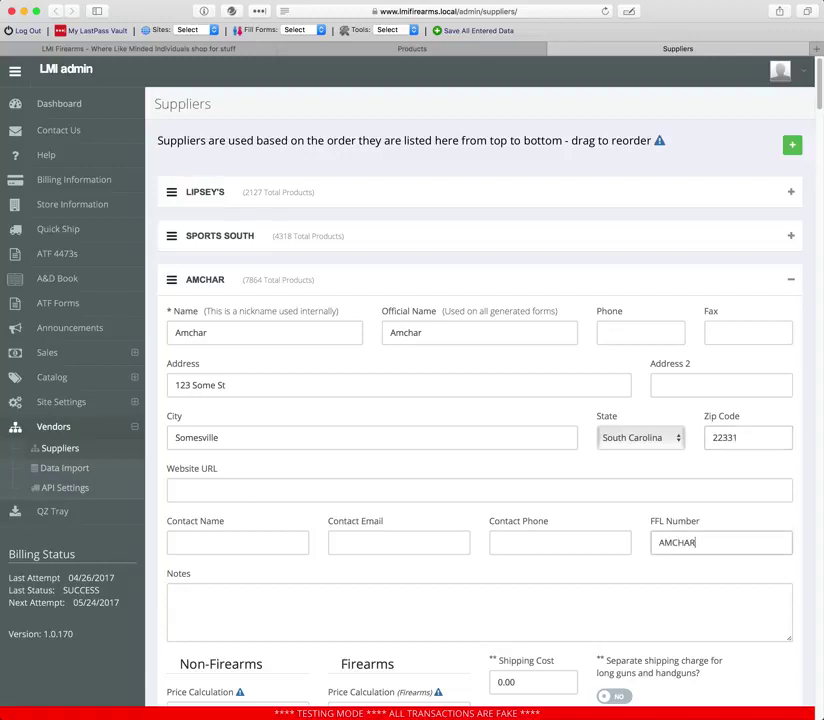
pyautogui.write('-12345')
pyautogui.scroll(-3, 580, 420)
pyautogui.scroll(-3, 590, 425)
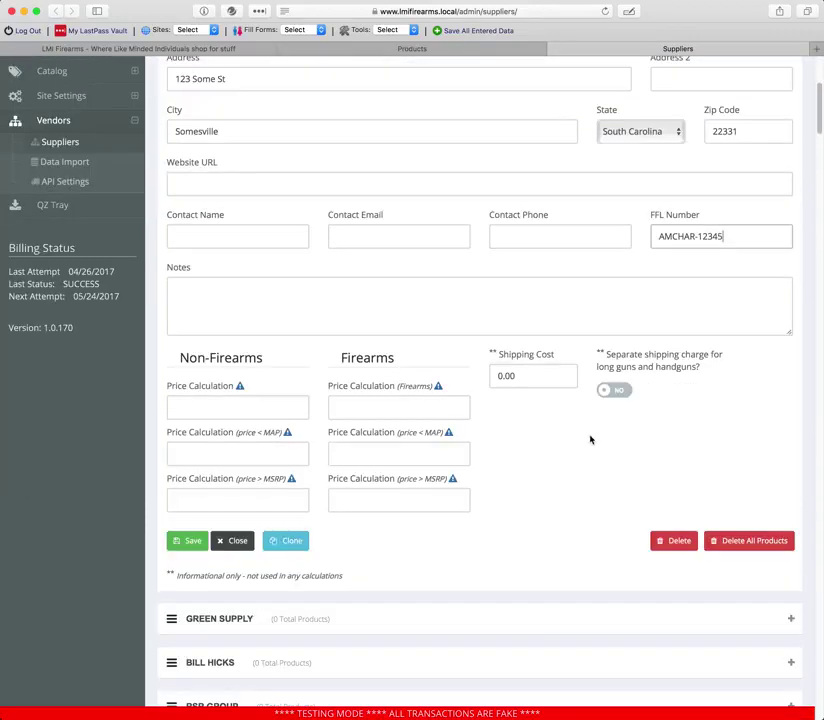
pyautogui.click(192, 540)
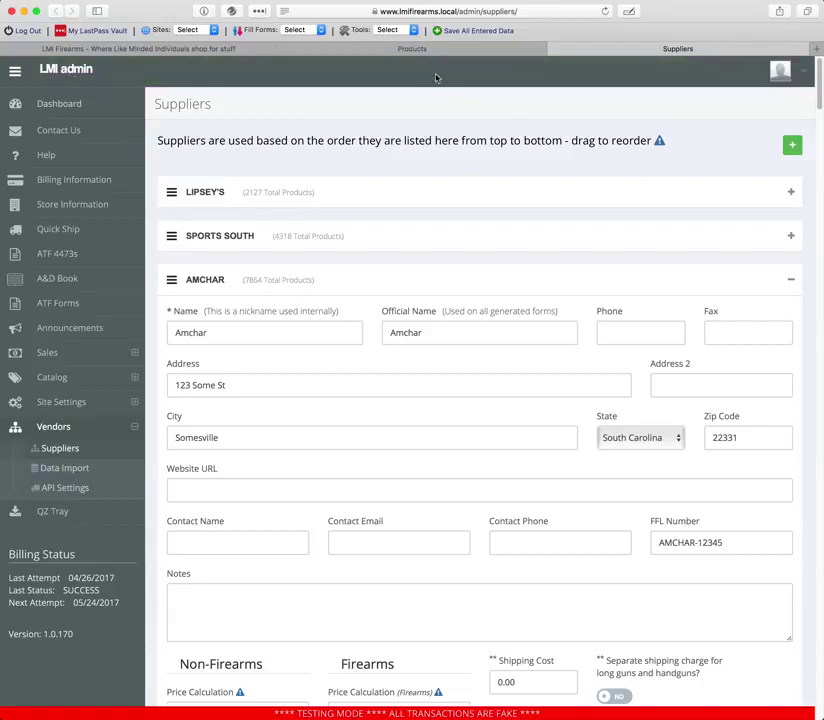
# Return to the products, reload the handgun list and open the North American Arms NAA for editing.
pyautogui.click(424, 55)
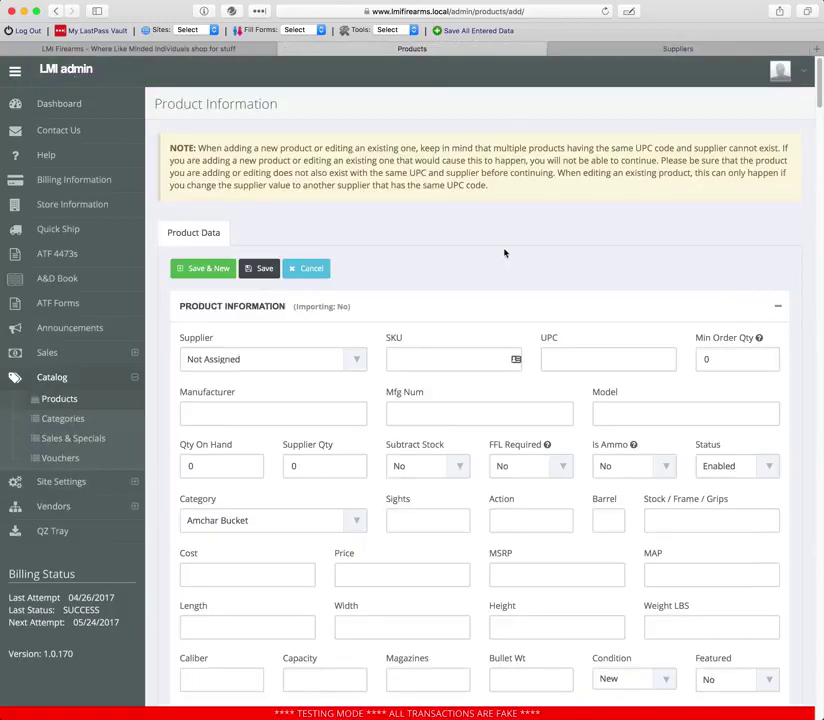
pyautogui.press('super+r')
pyautogui.press('Return')
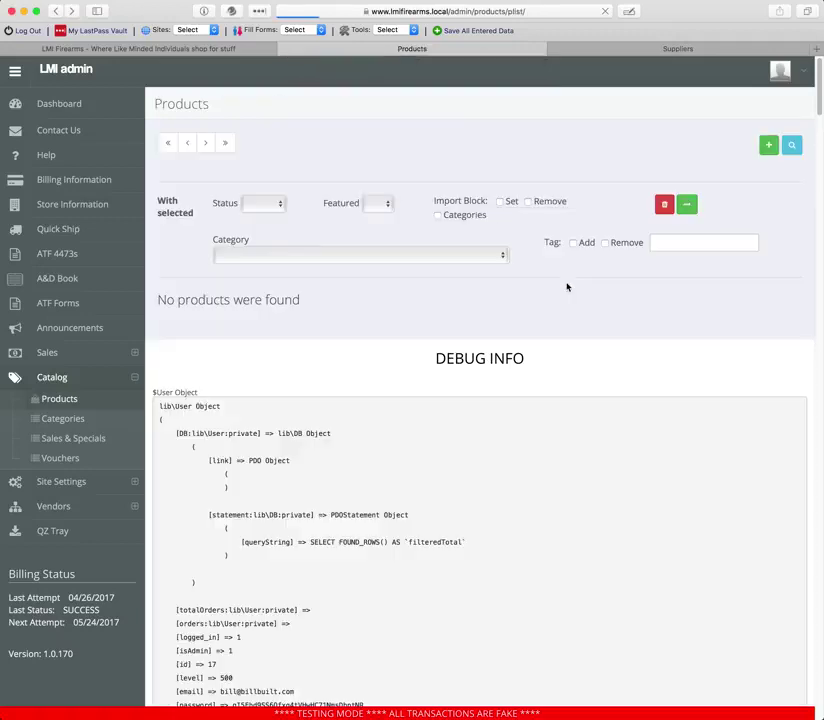
pyautogui.press('super+r')
pyautogui.press('Return')
pyautogui.scroll(-1, 521, 190)
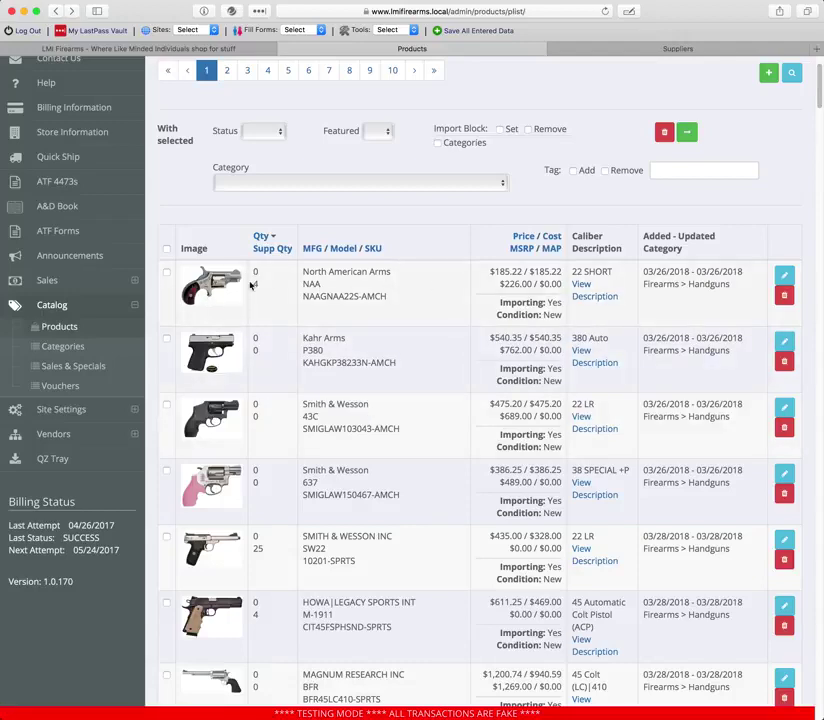
pyautogui.click(784, 274)
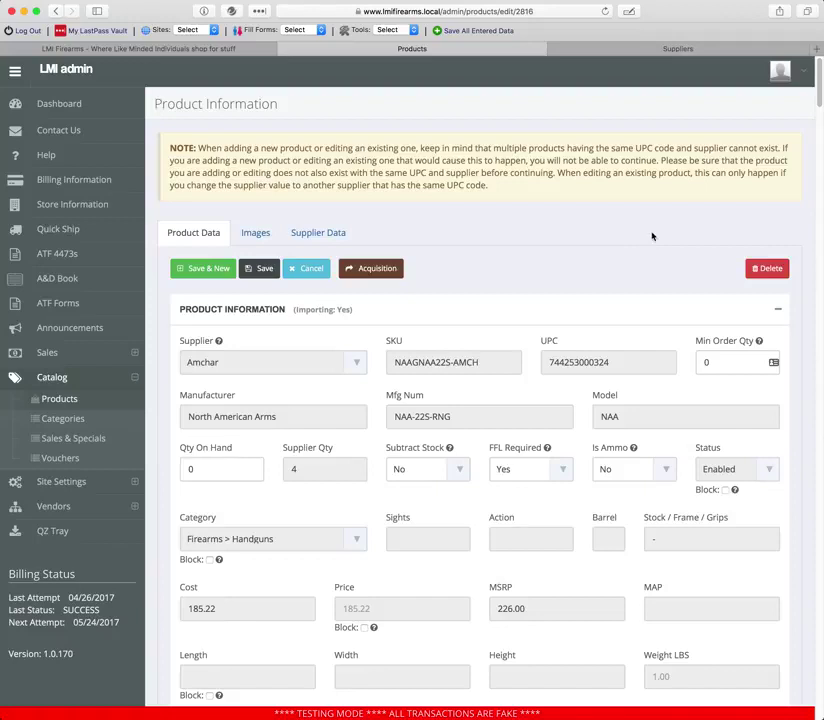
# Open the handgun's A&D acquisition form and set the acquisition date to 03/28/2018 and the type to Revolver, keeping the condition New.
pyautogui.click(396, 267)
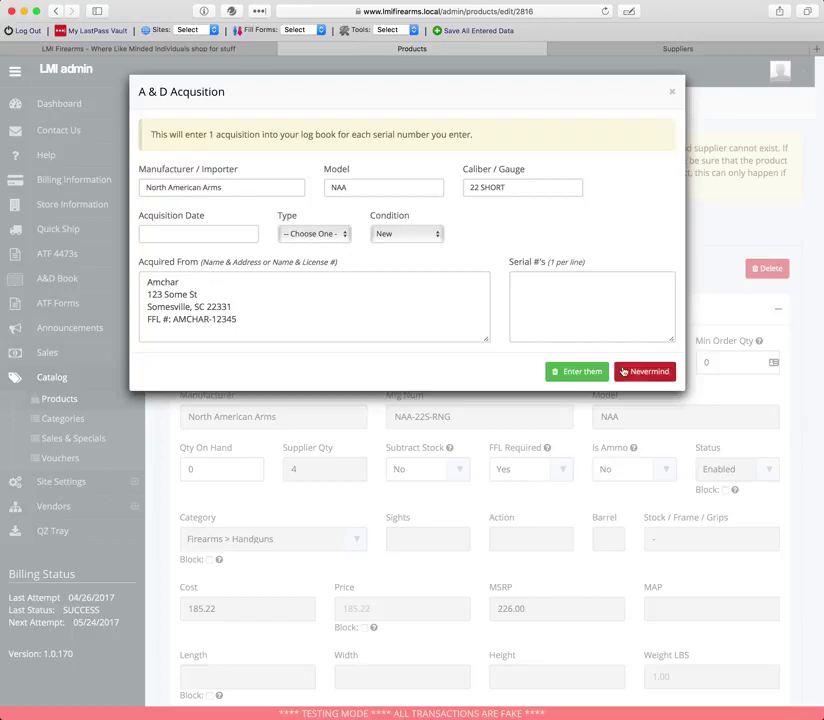
pyautogui.click(672, 92)
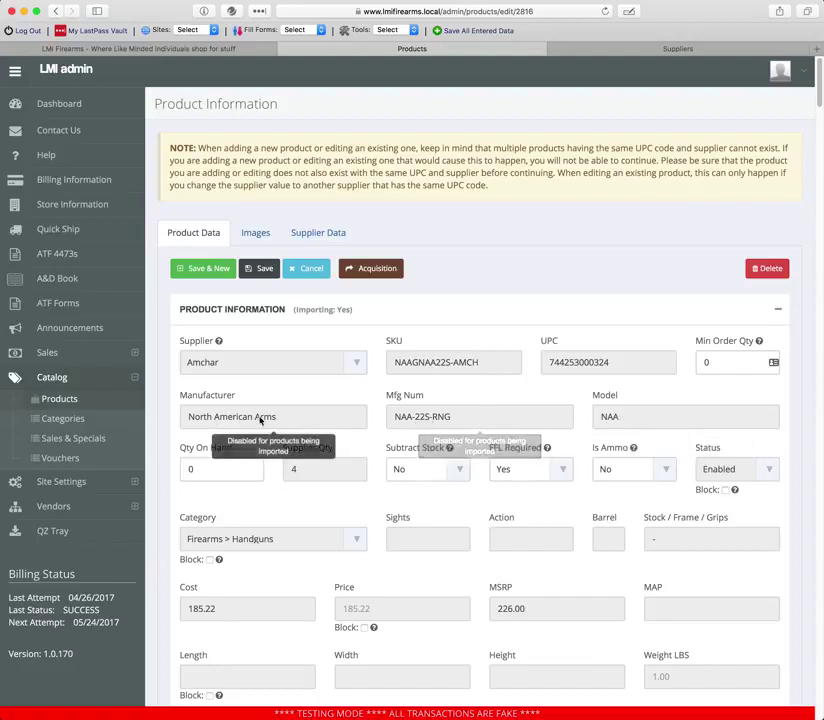
pyautogui.click(385, 269)
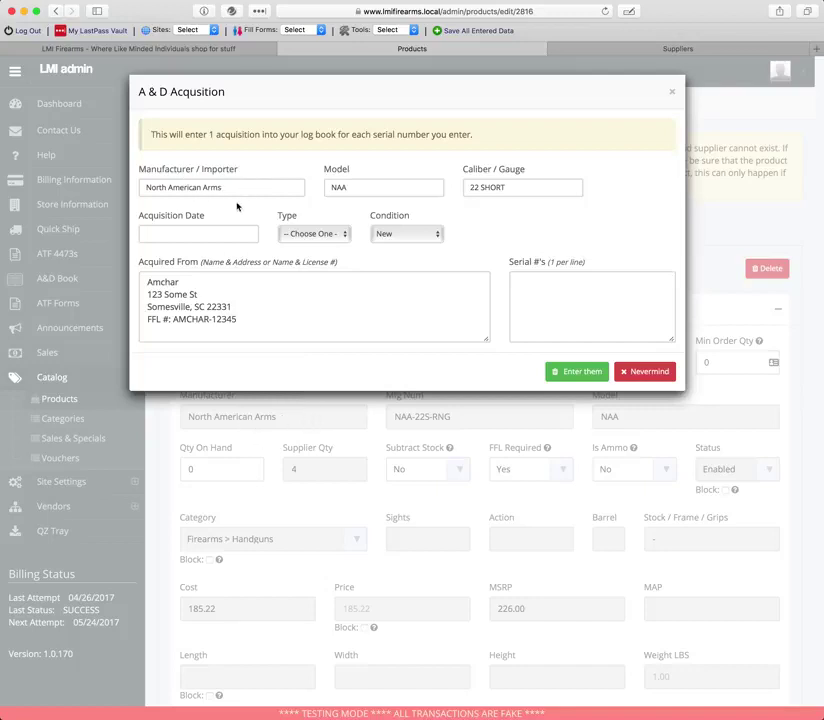
pyautogui.click(210, 234)
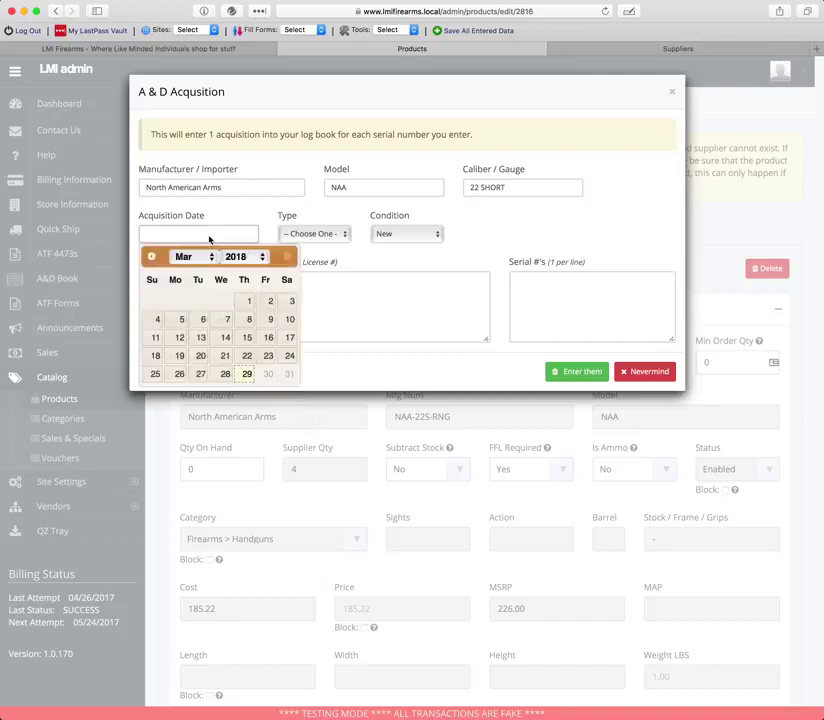
pyautogui.click(225, 374)
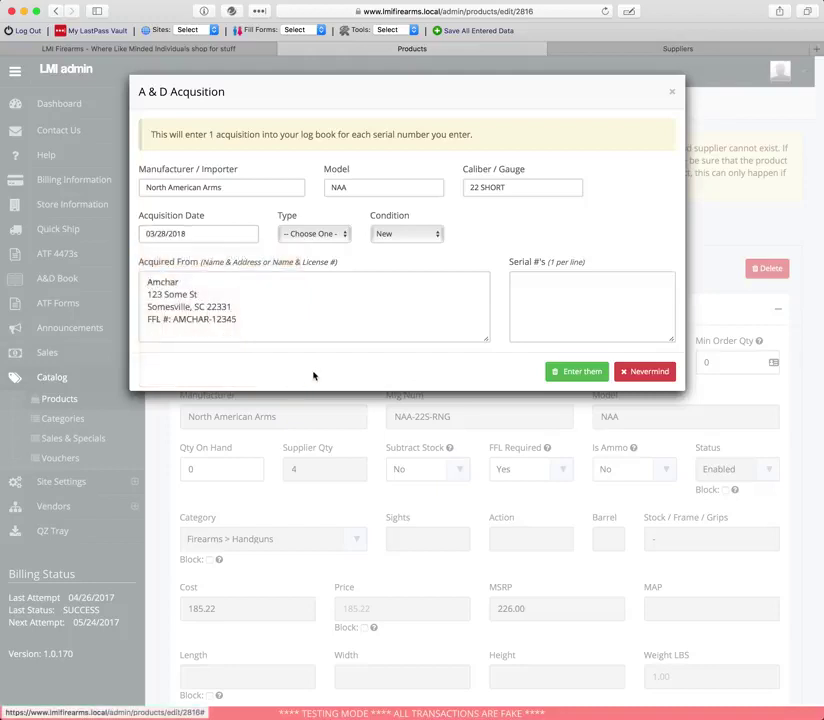
pyautogui.click(330, 236)
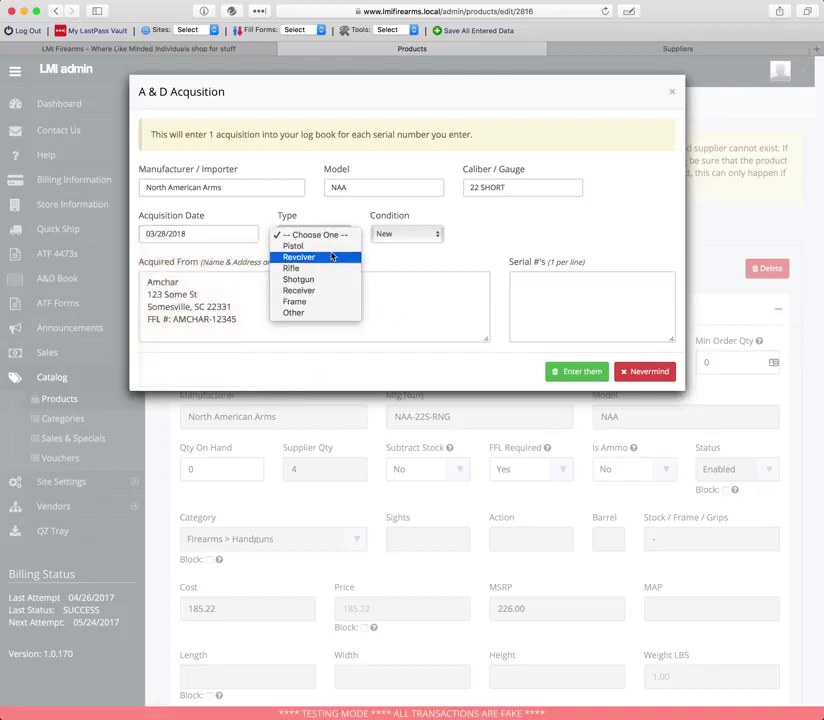
pyautogui.click(332, 257)
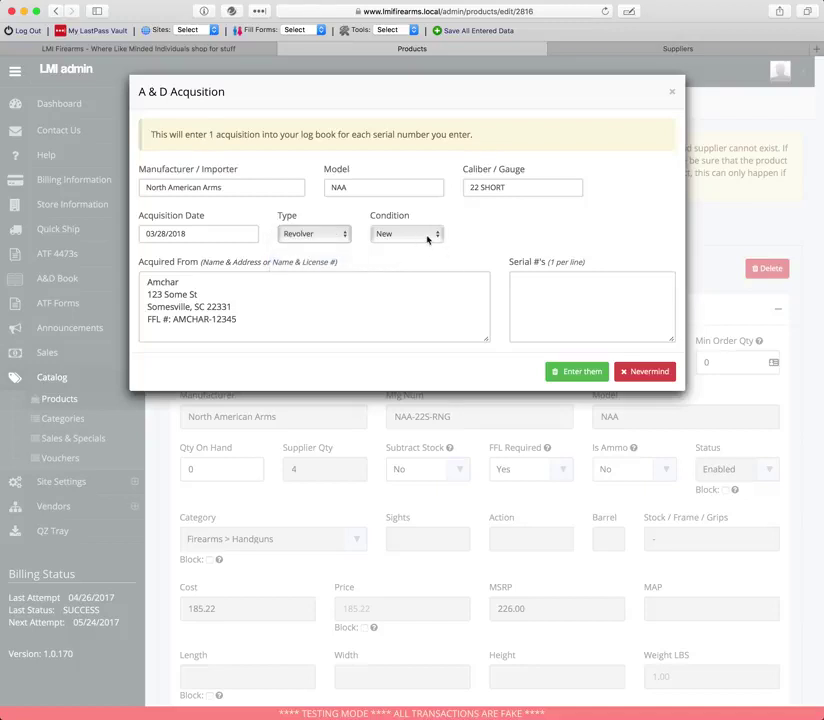
pyautogui.click(428, 239)
pyautogui.click(433, 234)
# Check the supplier details in the acquisition form, then log acquisitions for serial numbers 12345, 98765, 34567, 87654 and 11111.
pyautogui.moveTo(147, 282); pyautogui.dragTo(245, 319)
pyautogui.click(245, 319)
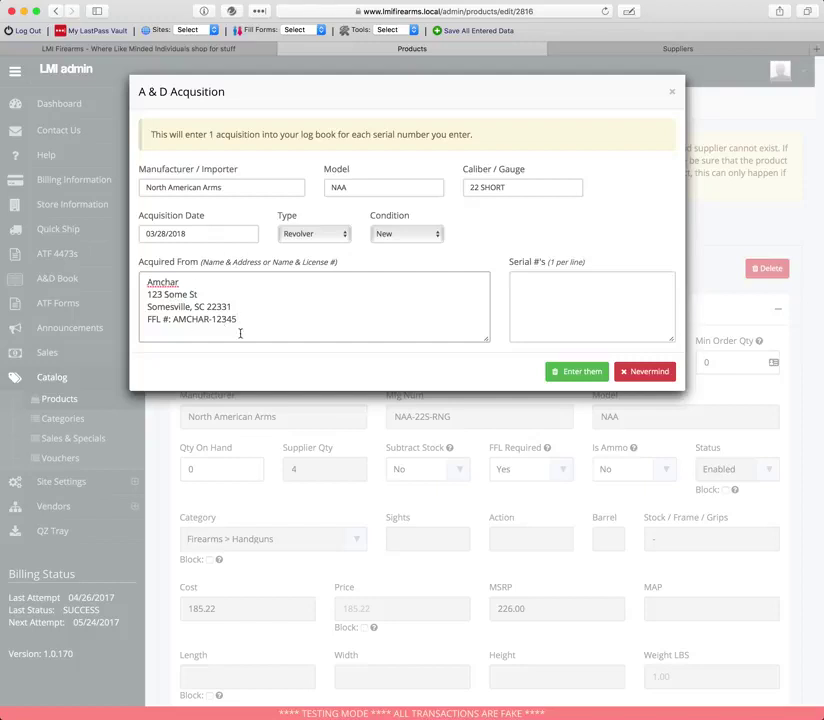
pyautogui.click(552, 289)
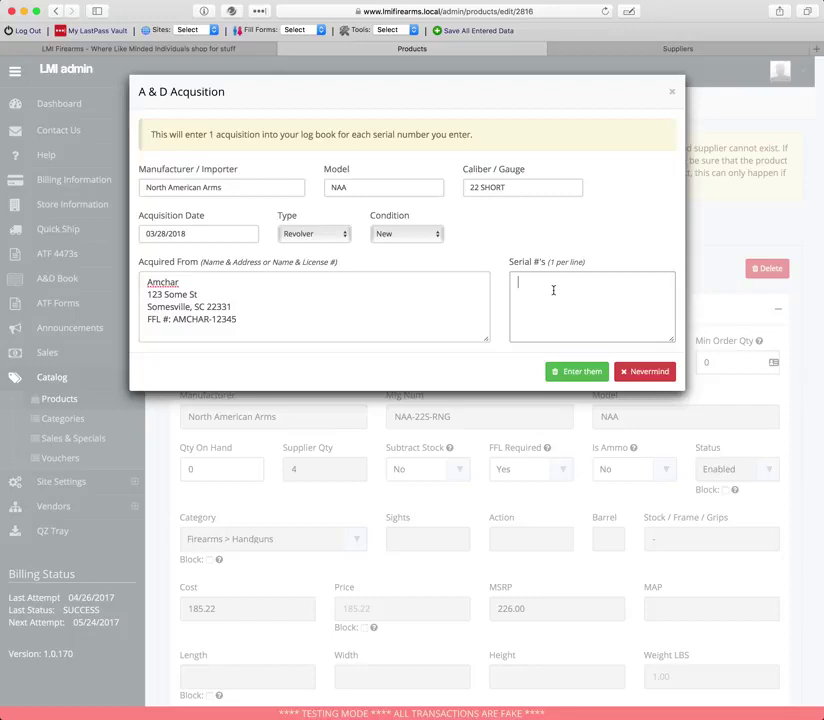
pyautogui.write('12345')
pyautogui.click(575, 371)
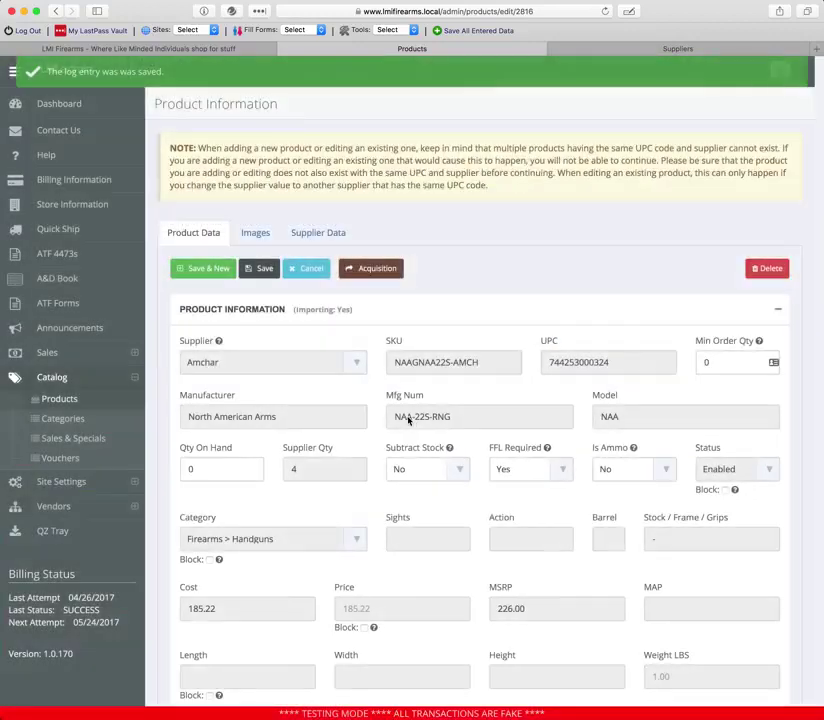
# Open the A&D Book and examine the North American Arms acquisition entries.
pyautogui.click(119, 186)
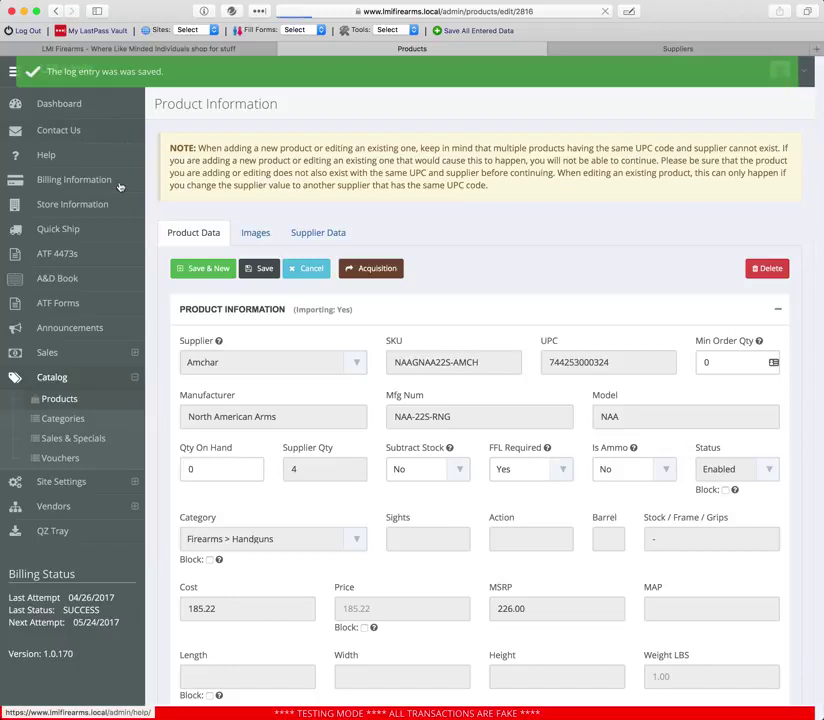
pyautogui.click(58, 282)
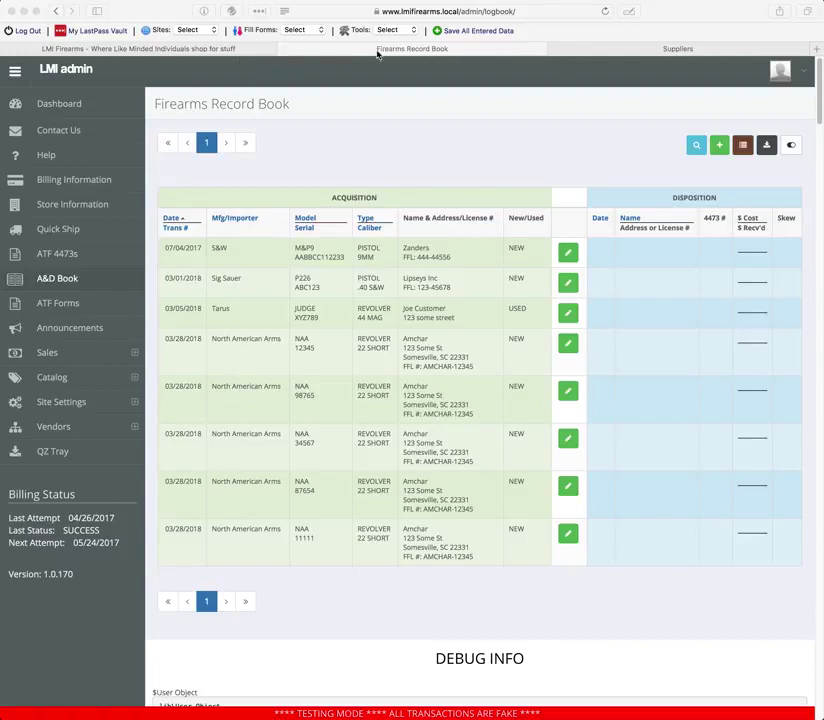
# Switch to the LMI Firearms storefront tab and look through the homepage down to its footer.
pyautogui.click(163, 49)
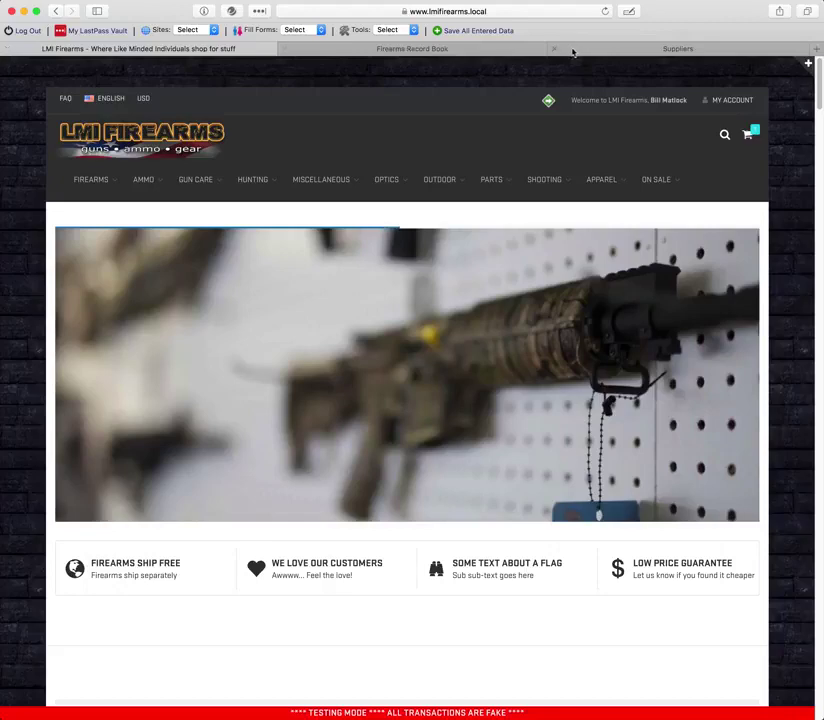
pyautogui.scroll(-15, 208, 434)
pyautogui.moveTo(815, 180); pyautogui.dragTo(811, 217)
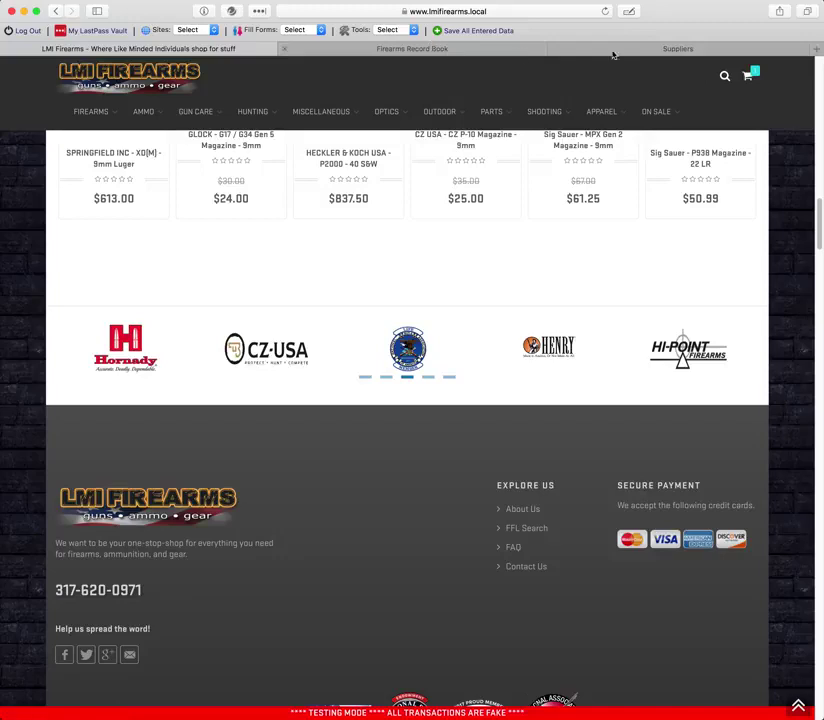
# Open the Store Information page from the suppliers tab, search it for "news" and clear the search text.
pyautogui.click(647, 49)
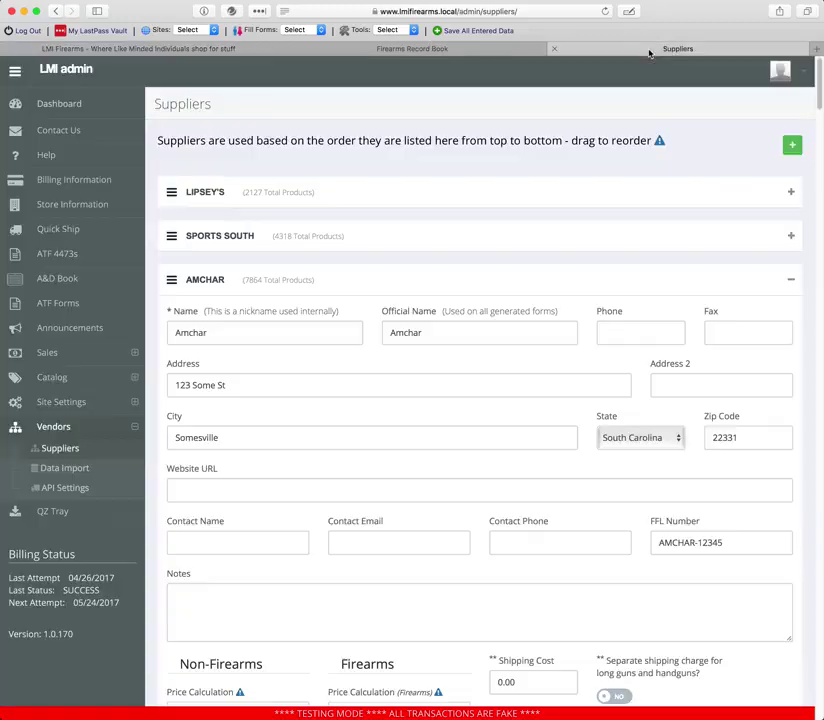
pyautogui.click(85, 206)
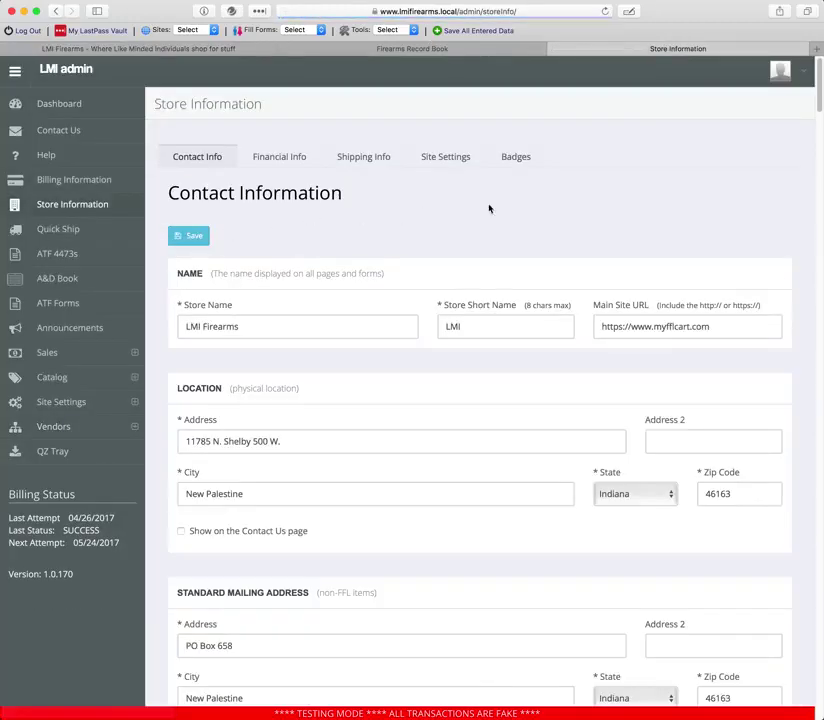
pyautogui.press('super+f')
pyautogui.write('news')
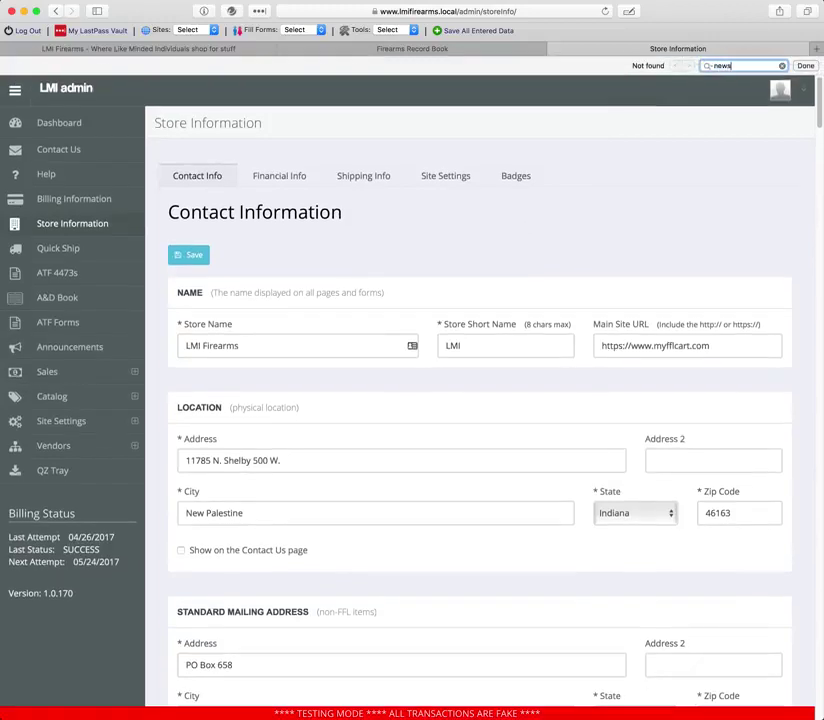
pyautogui.press('BackSpace')
pyautogui.press('BackSpace')
pyautogui.press('BackSpace')
pyautogui.press('BackSpace')
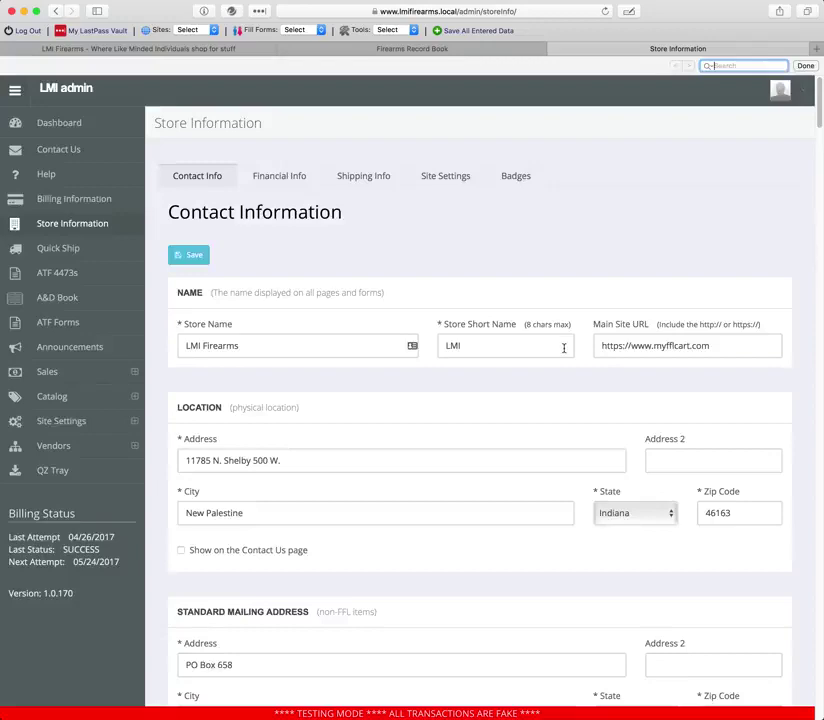
# Look through the store's contact information for addresses, FFL information, social media URLs and store hours.
pyautogui.scroll(-10, 563, 348)
pyautogui.scroll(3, 553, 346)
pyautogui.scroll(5, 553, 346)
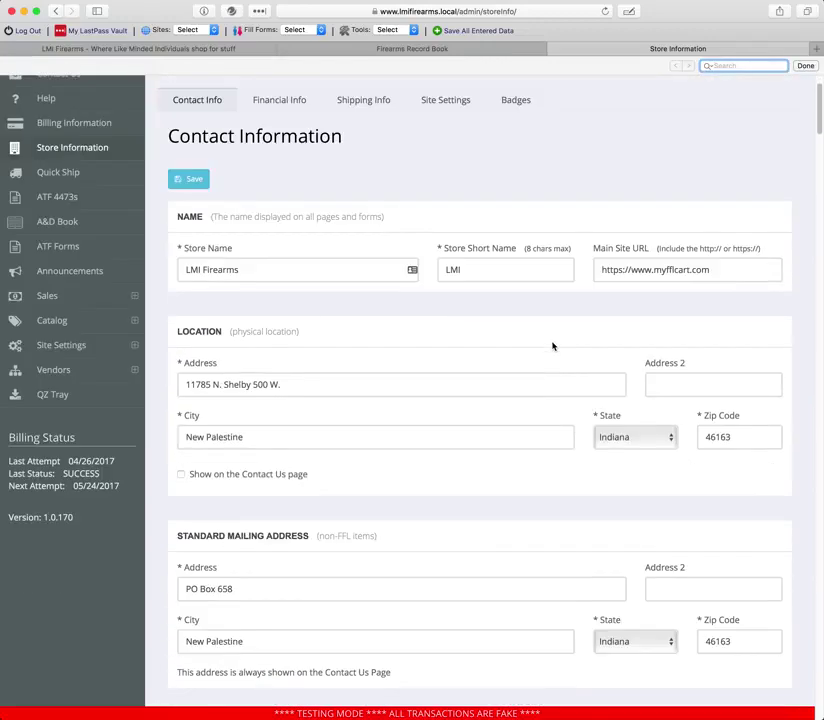
pyautogui.scroll(-15, 552, 342)
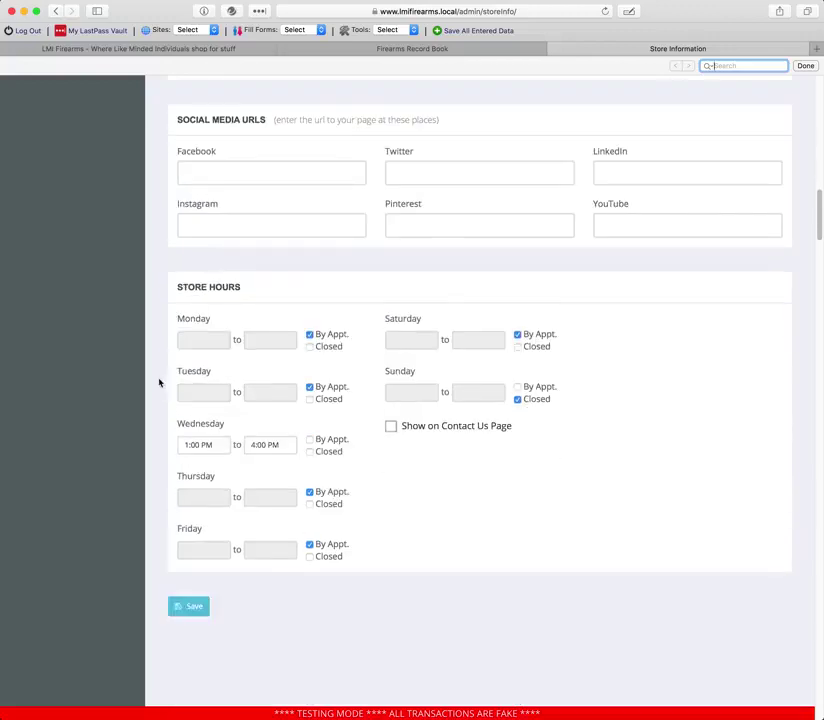
pyautogui.scroll(10, 160, 381)
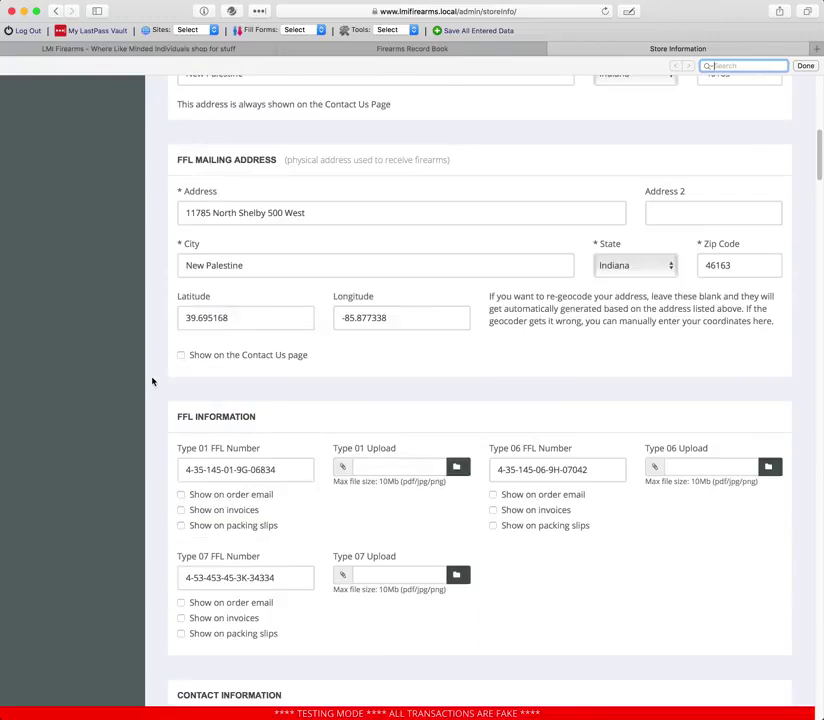
pyautogui.scroll(5, 152, 381)
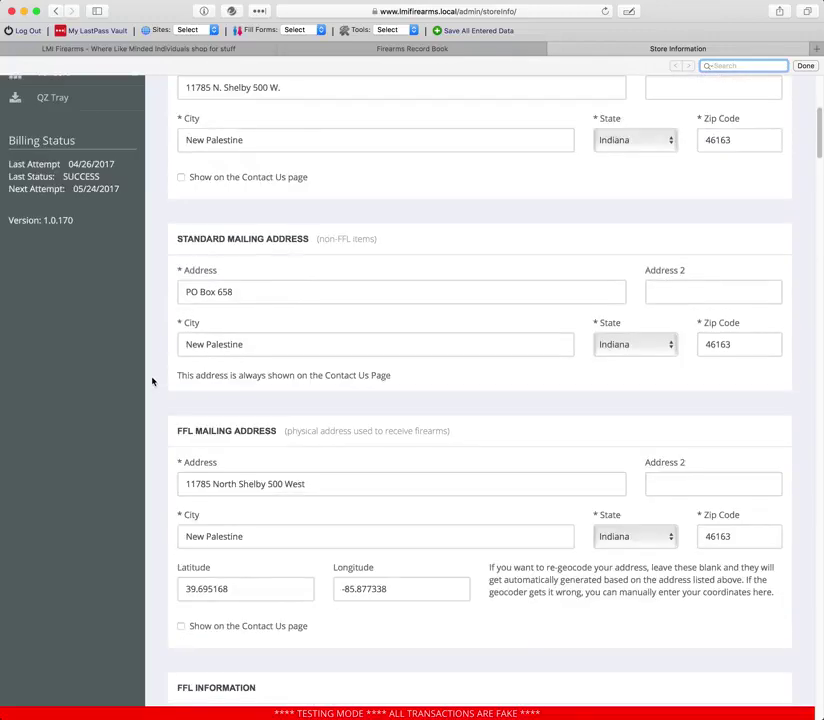
# Enable the Show Newsletter Link option in the store's site settings, save, and decline storing the password in the iCloud Keychain.
pyautogui.scroll(3, 152, 381)
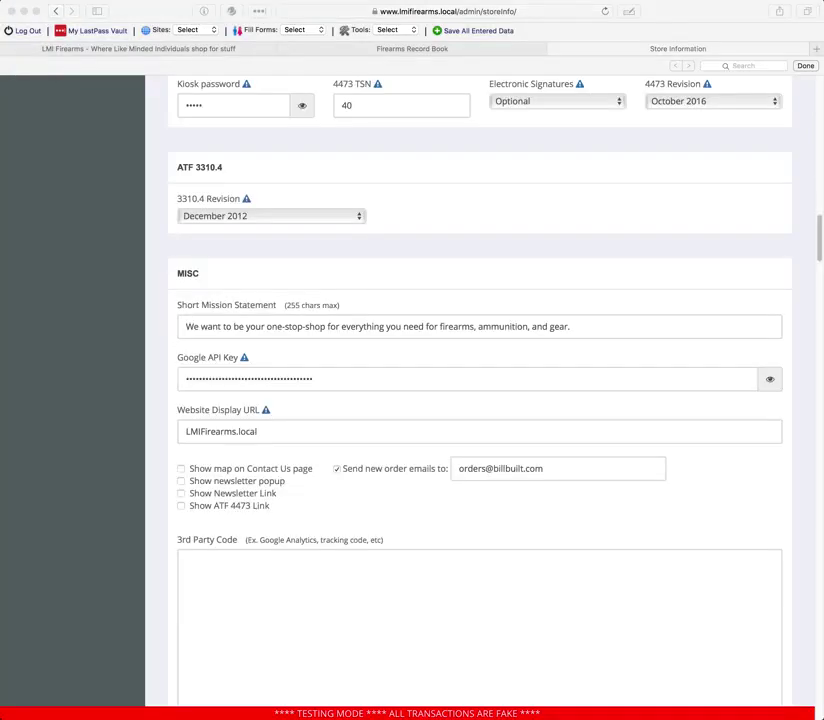
pyautogui.click(821, 283)
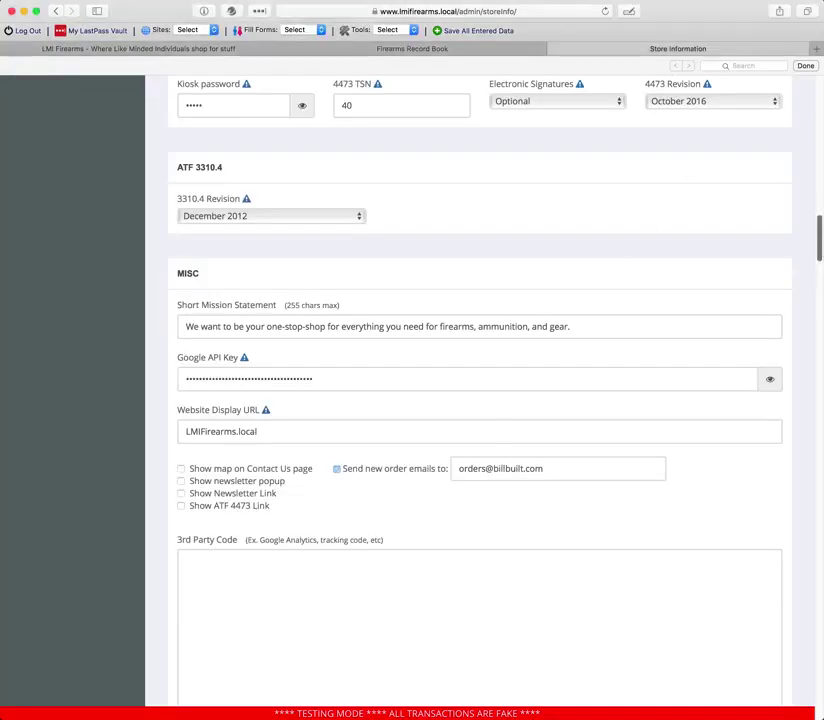
pyautogui.moveTo(821, 213); pyautogui.dragTo(821, 80)
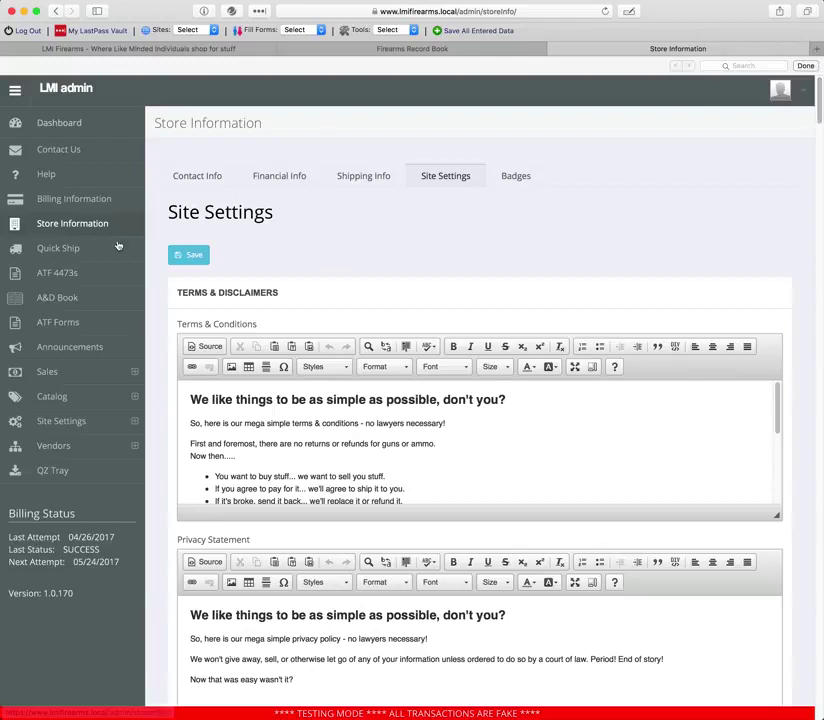
pyautogui.click(85, 225)
pyautogui.click(440, 178)
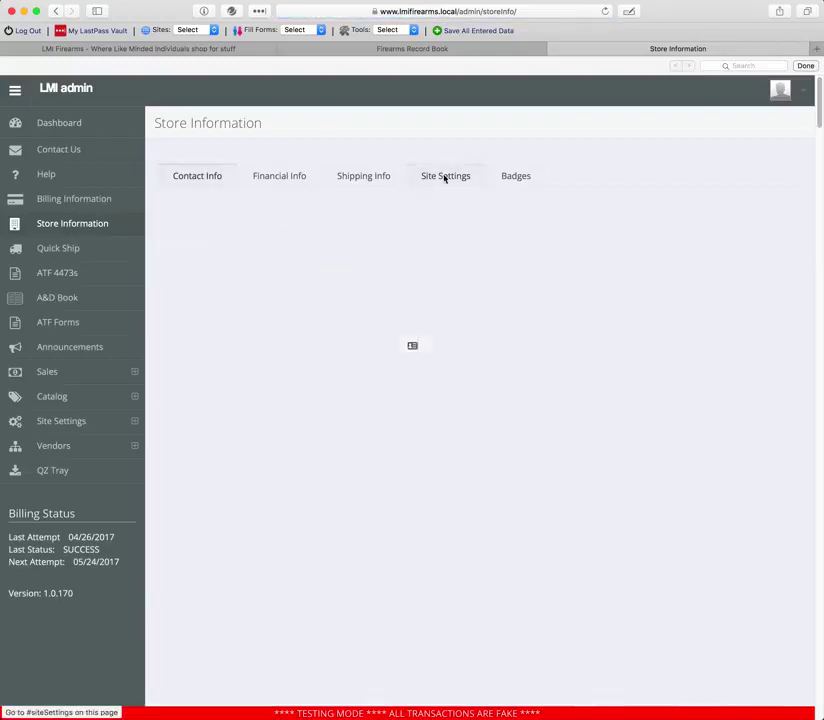
pyautogui.moveTo(819, 110); pyautogui.dragTo(800, 228)
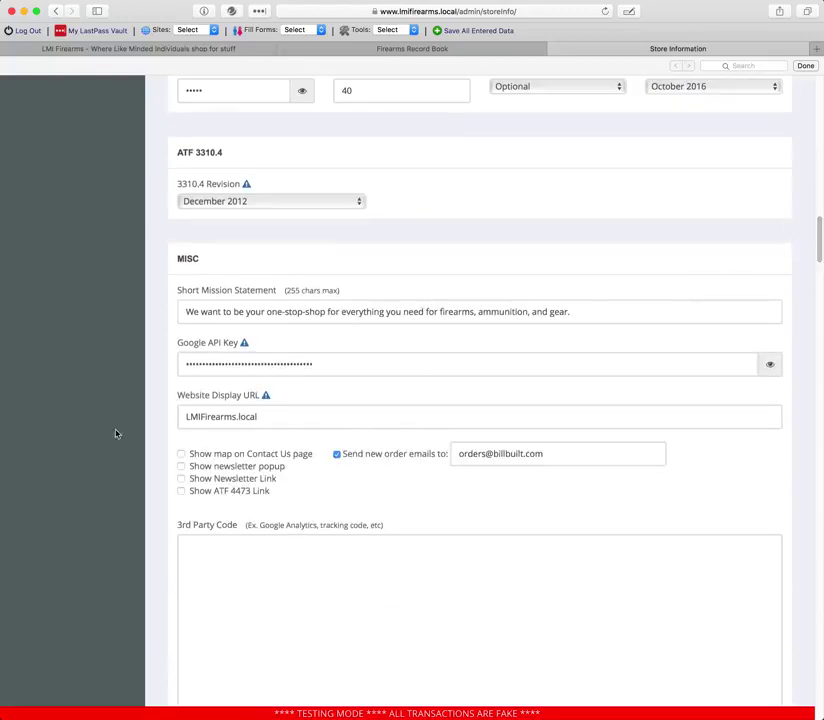
pyautogui.click(228, 481)
pyautogui.click(333, 365)
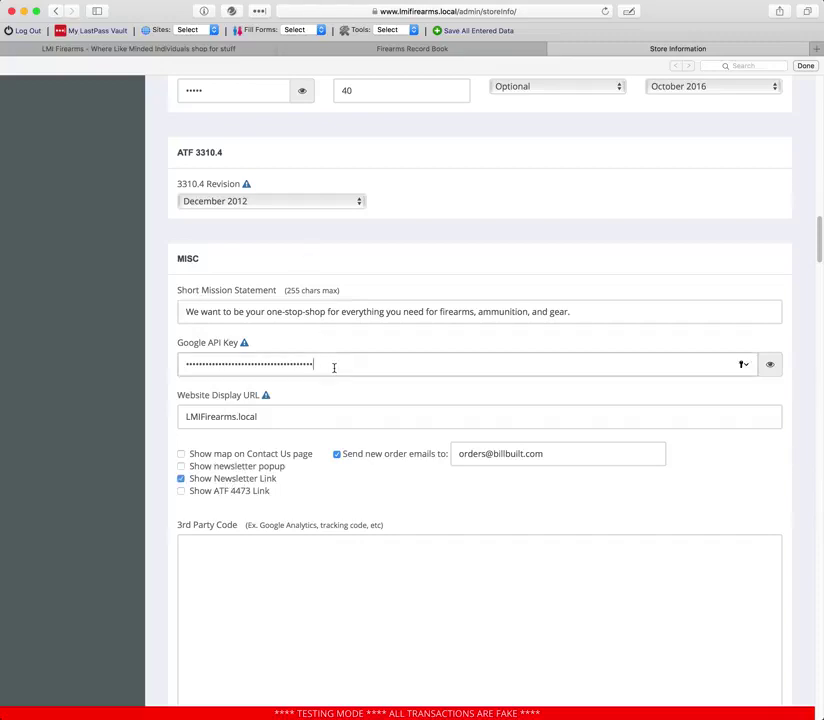
pyautogui.press('Return')
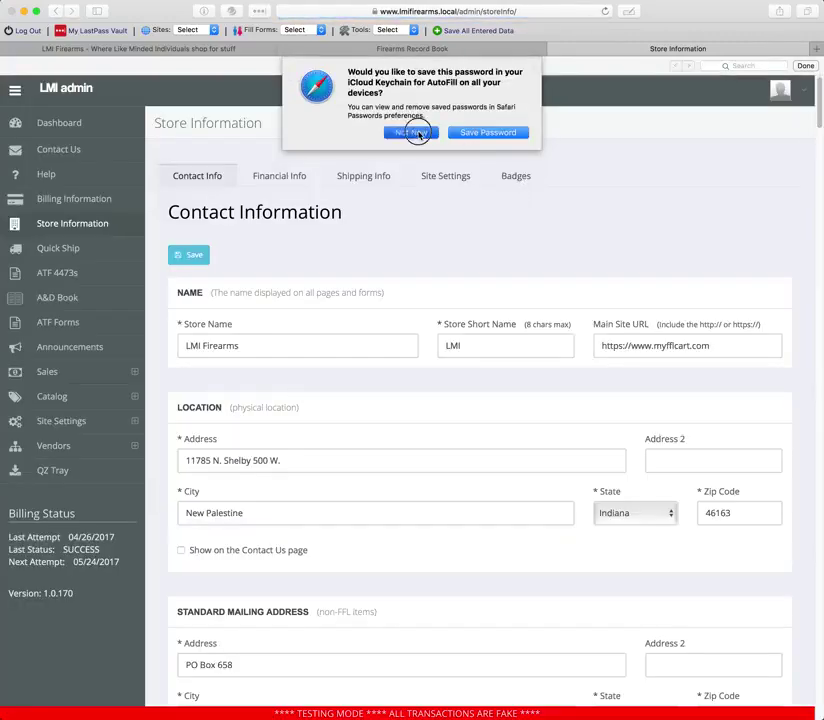
pyautogui.click(411, 132)
# Reload the storefront homepage, open the newsletter sign-up from the footer's Newsletter link and close it.
pyautogui.click(152, 49)
pyautogui.press('super+r')
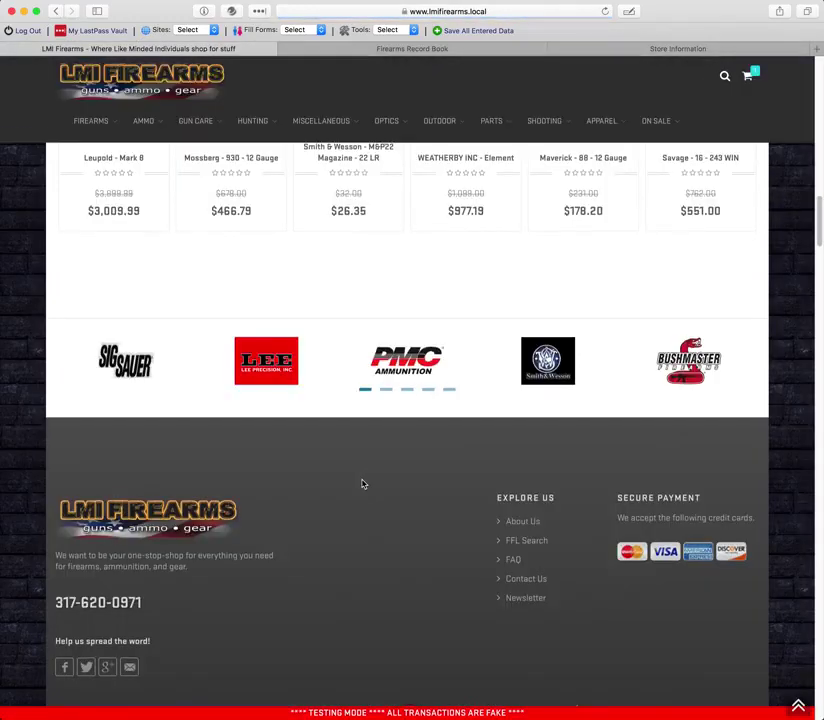
pyautogui.click(526, 598)
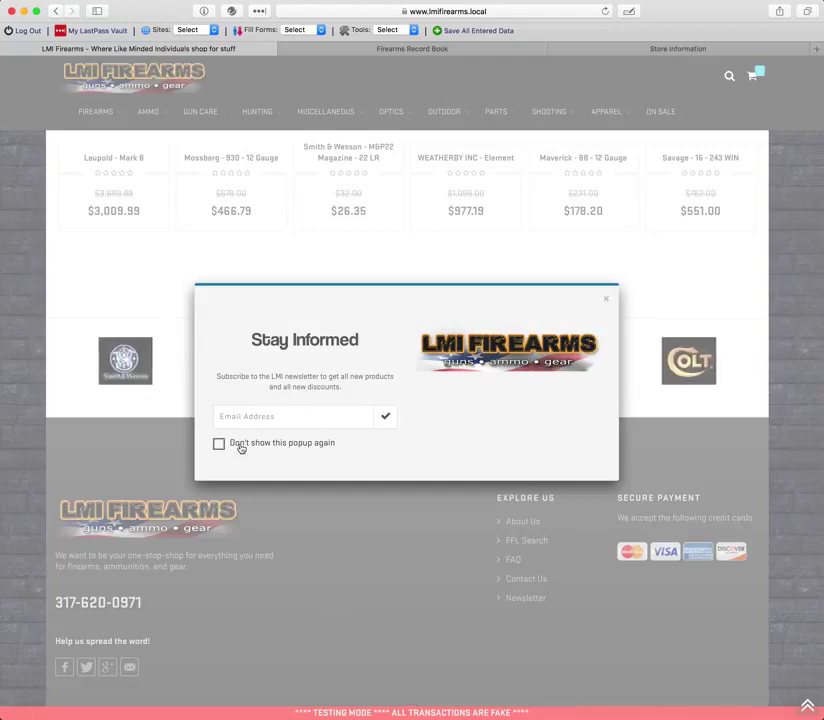
pyautogui.click(605, 299)
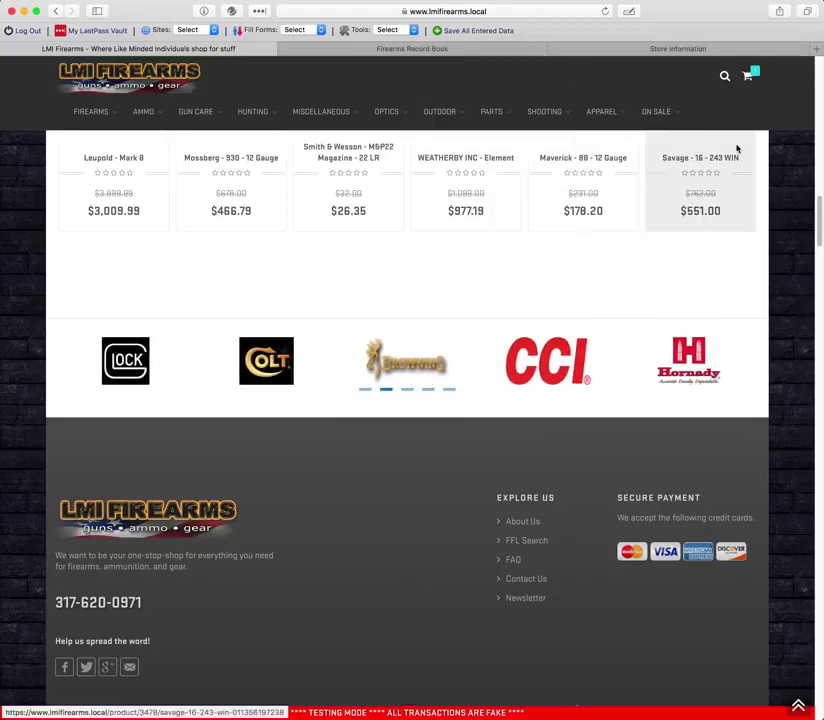
pyautogui.scroll(20, 731, 147)
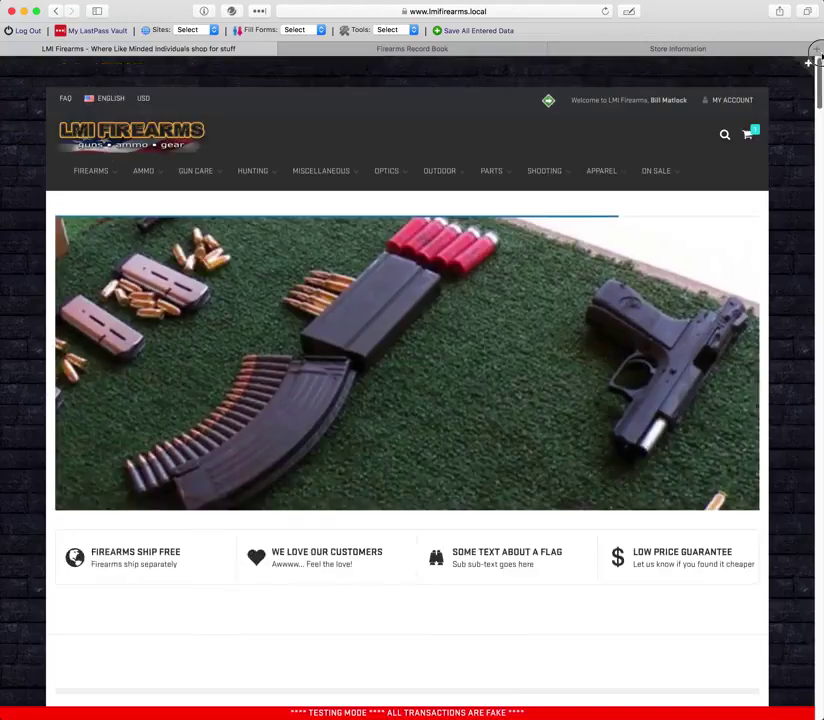
# View the newsletter opt-in on the account's My Info page, return to the storefront homepage and look over its footer.
pyautogui.moveTo(740, 99)
pyautogui.click(732, 123)
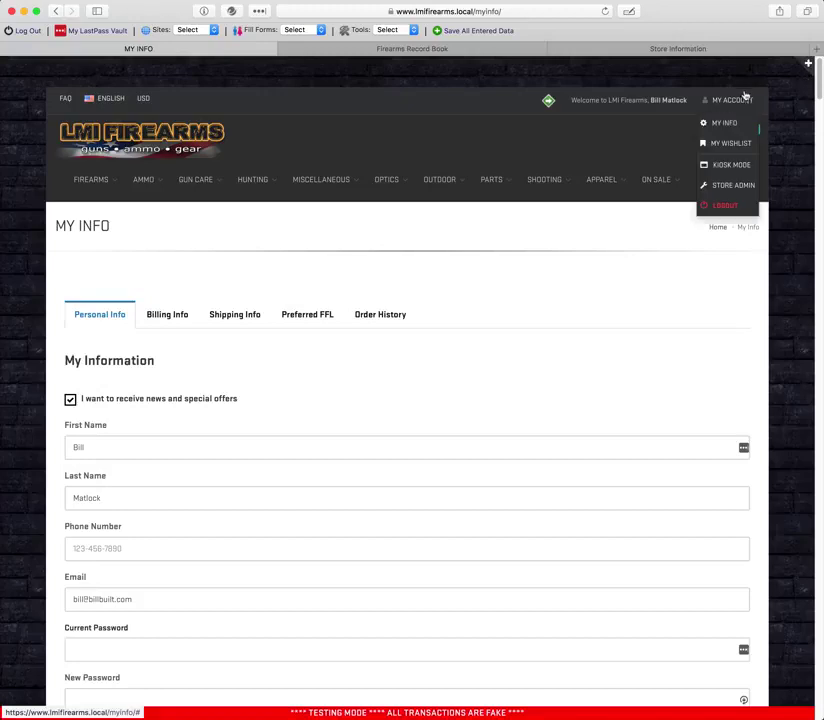
pyautogui.click(211, 134)
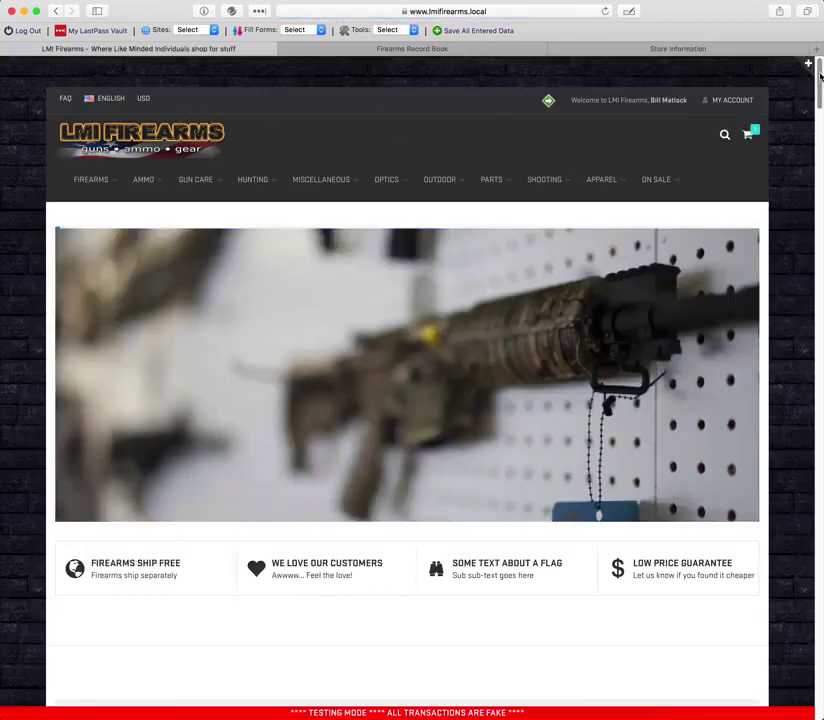
pyautogui.moveTo(817, 70); pyautogui.dragTo(818, 228)
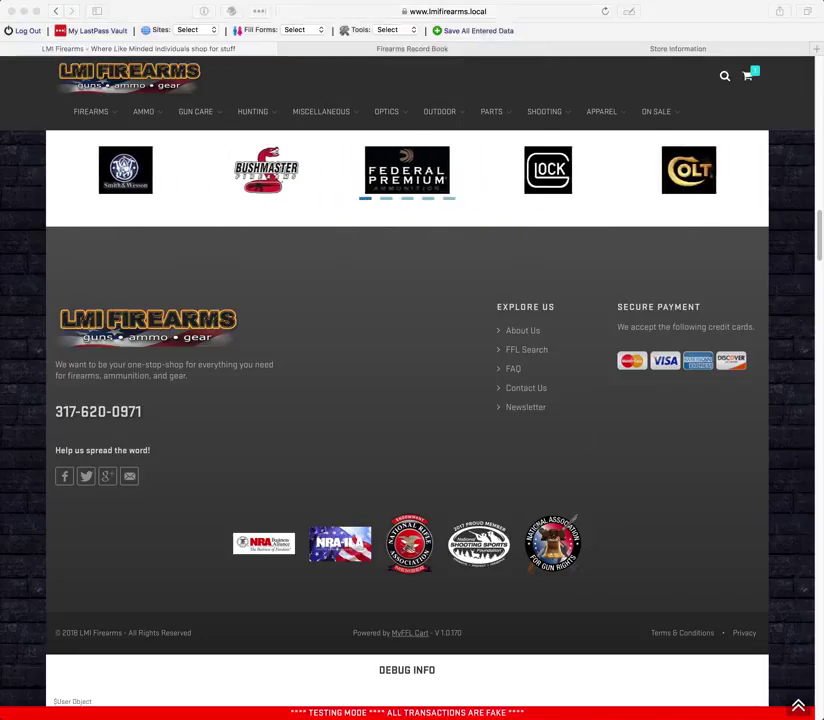
pyautogui.click(811, 162)
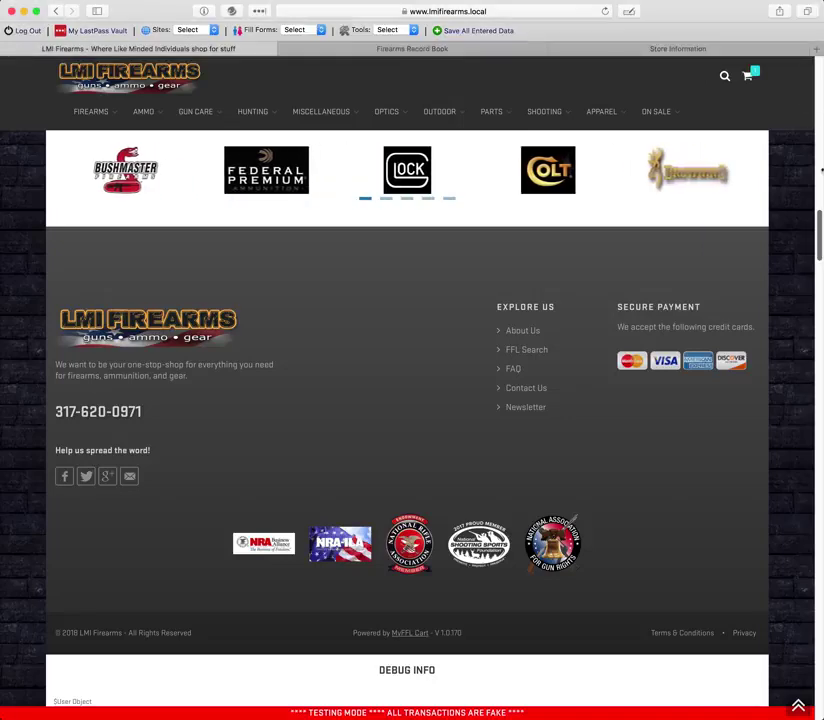
pyautogui.moveTo(817, 239); pyautogui.dragTo(811, 64)
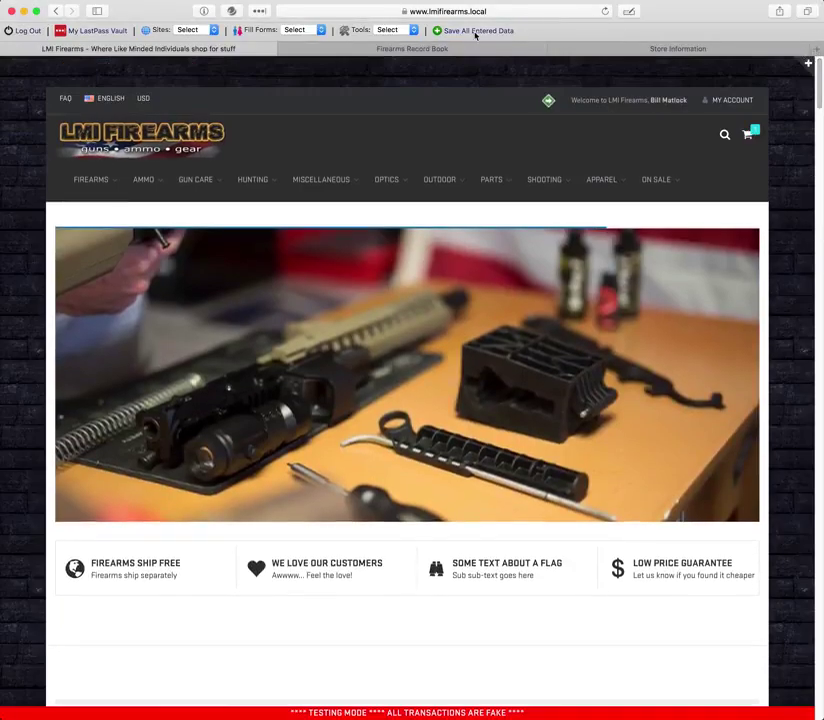
# Open the admin Email Settings and review the SMTP security choices, the SMTP account fields and the MailGun help text.
pyautogui.click(414, 49)
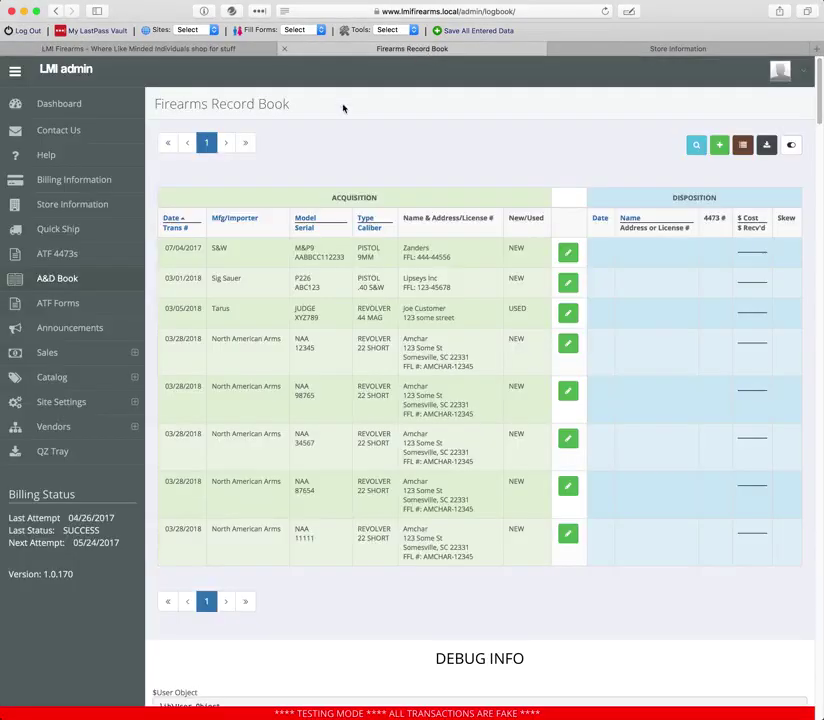
pyautogui.click(64, 400)
pyautogui.click(80, 508)
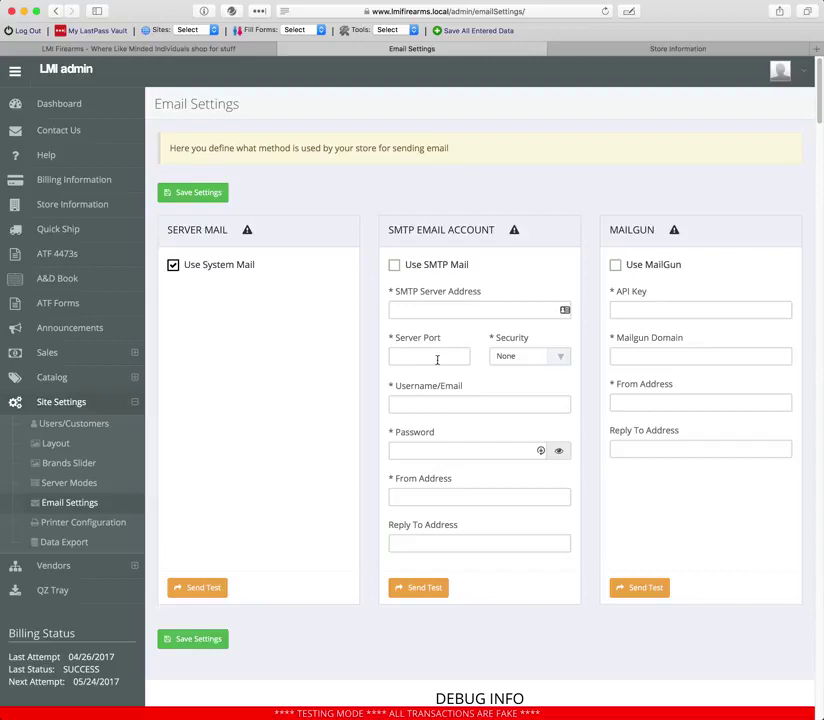
pyautogui.click(511, 357)
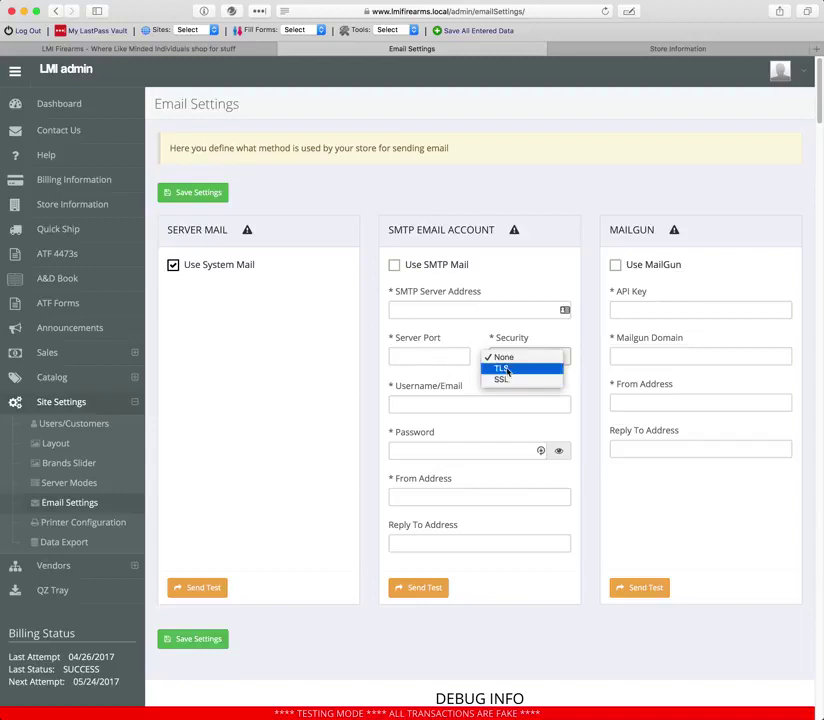
pyautogui.click(441, 358)
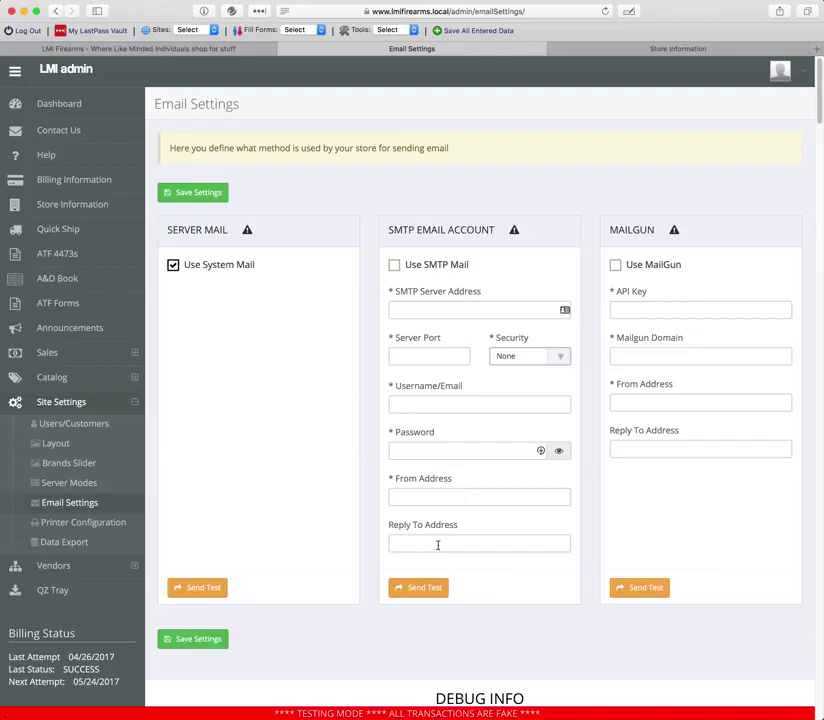
pyautogui.click(451, 496)
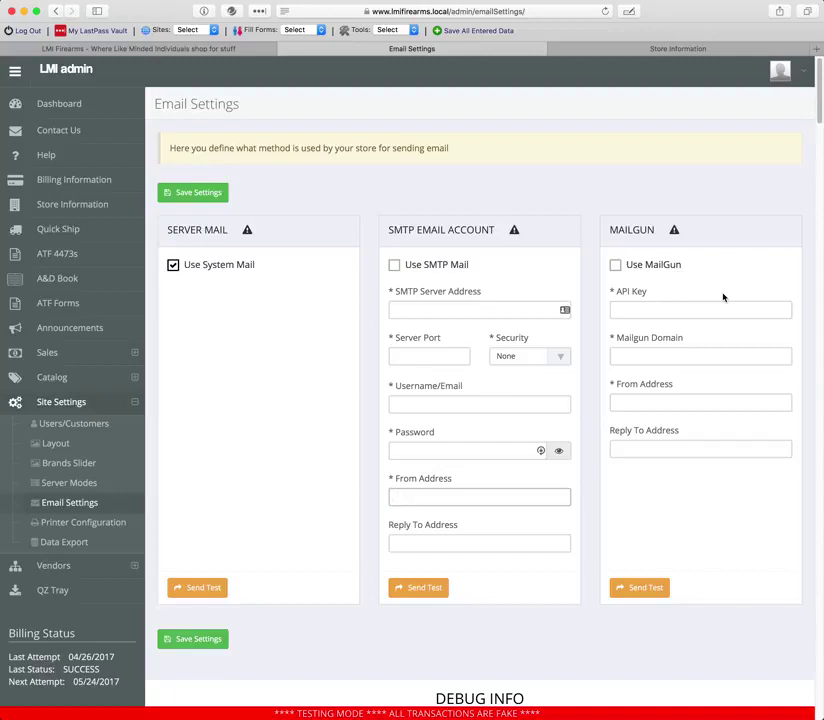
pyautogui.click(674, 230)
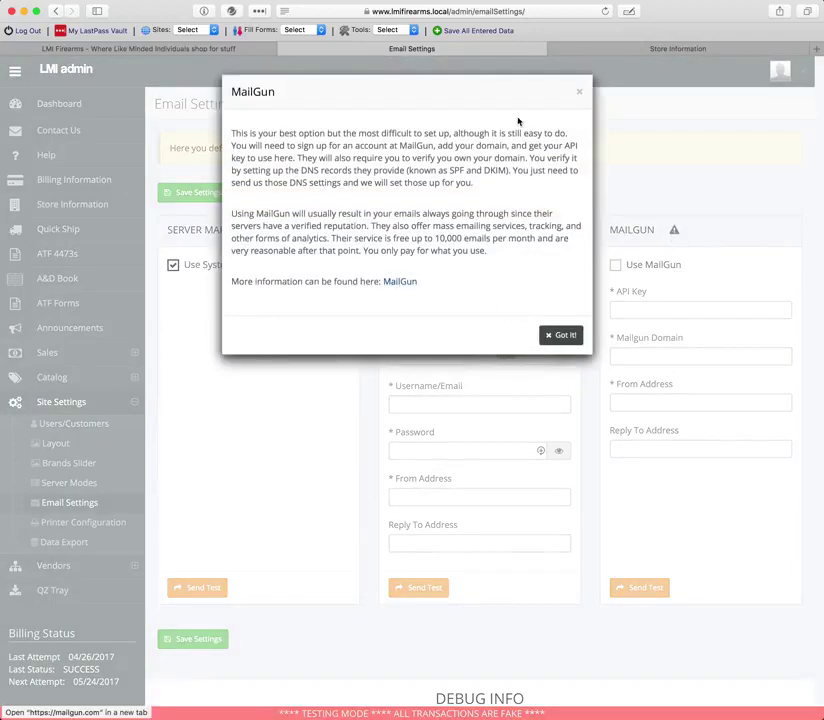
pyautogui.click(579, 91)
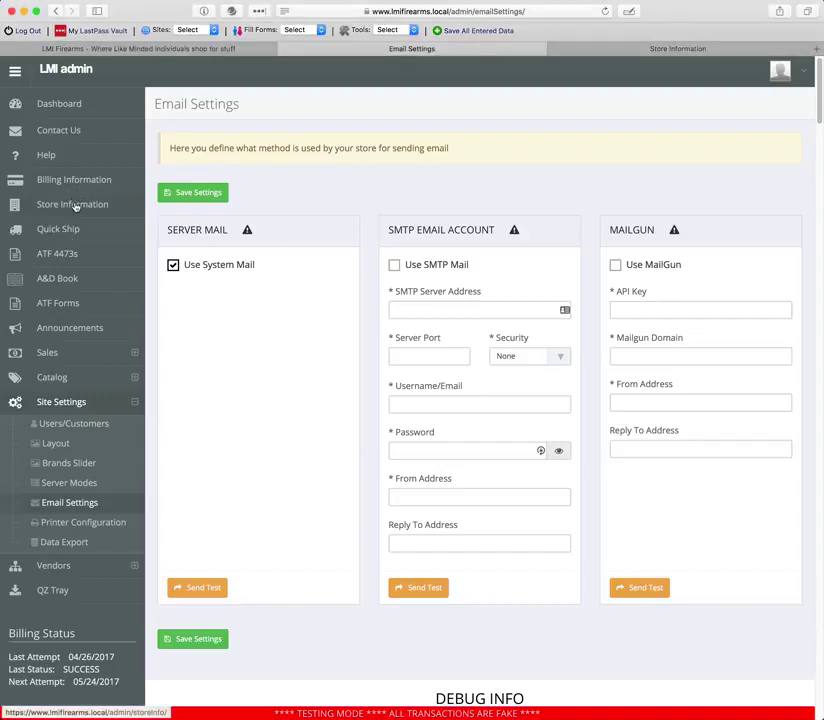
# Open the Store Layout page and review the site header and page header choices under Logo and Colors.
pyautogui.click(74, 205)
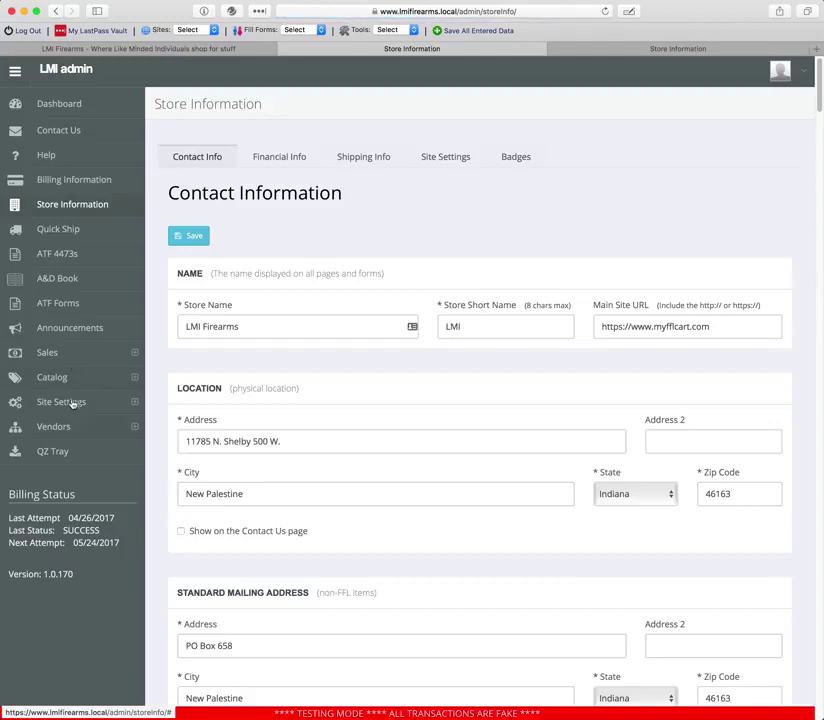
pyautogui.click(52, 443)
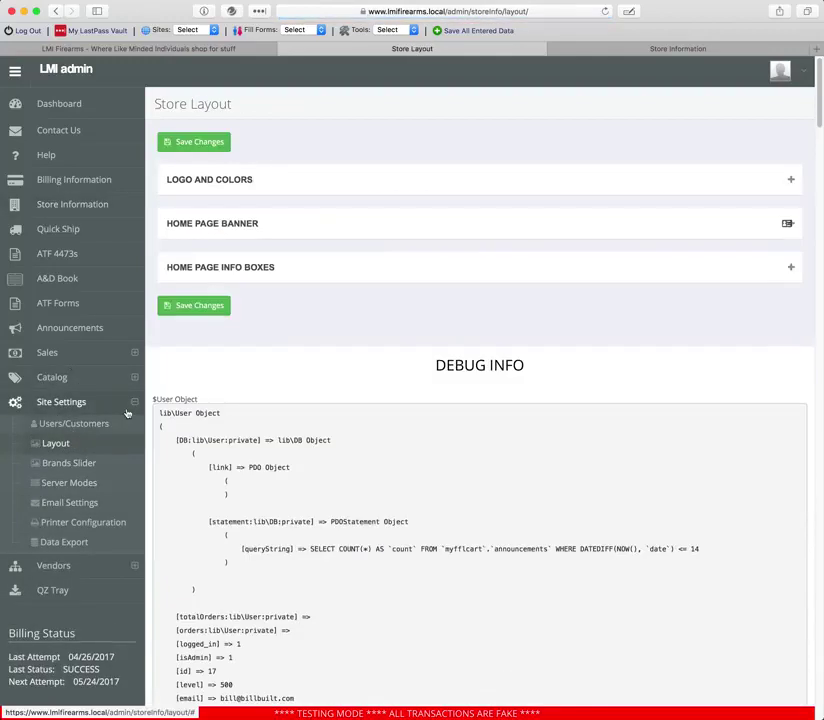
pyautogui.click(789, 180)
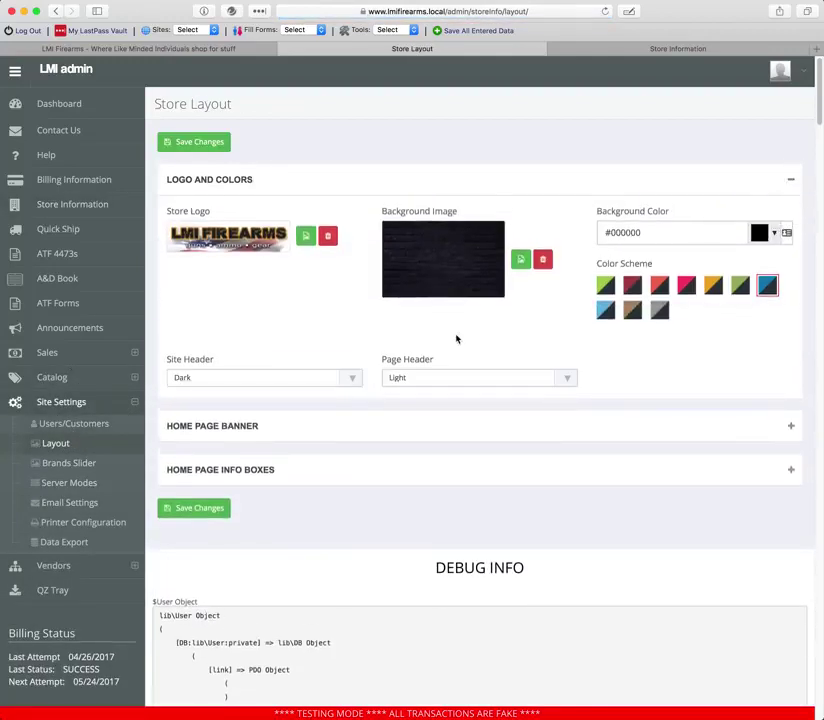
pyautogui.click(251, 381)
pyautogui.click(445, 381)
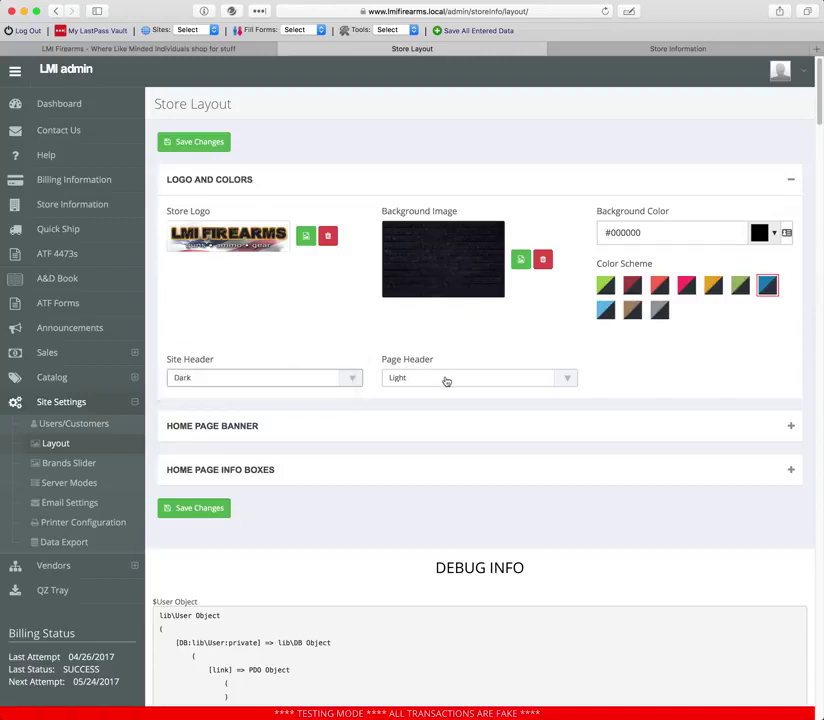
pyautogui.click(444, 380)
pyautogui.click(445, 379)
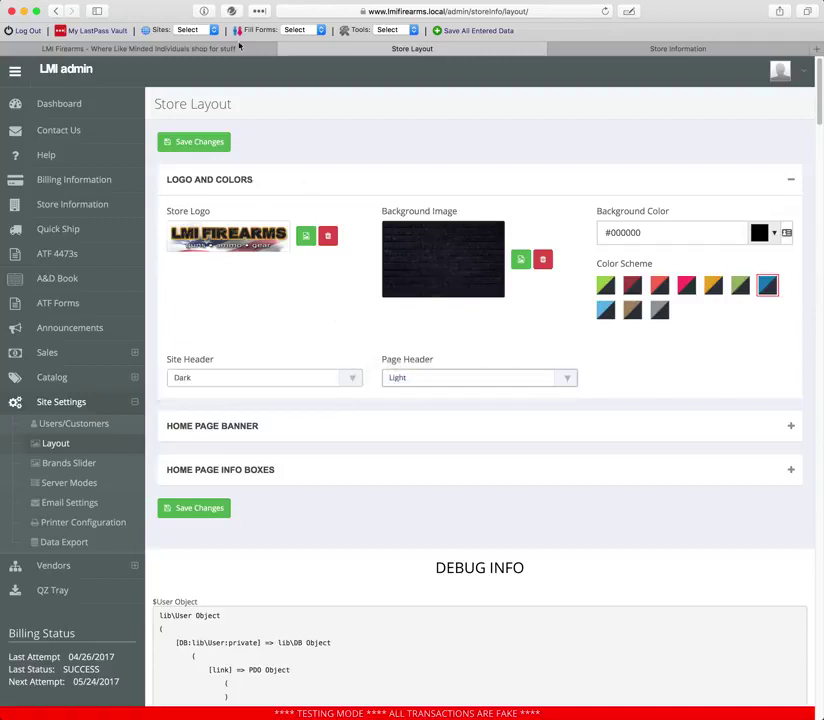
# Switch to the storefront and open the Handguns category to view its site and page headers.
pyautogui.click(147, 50)
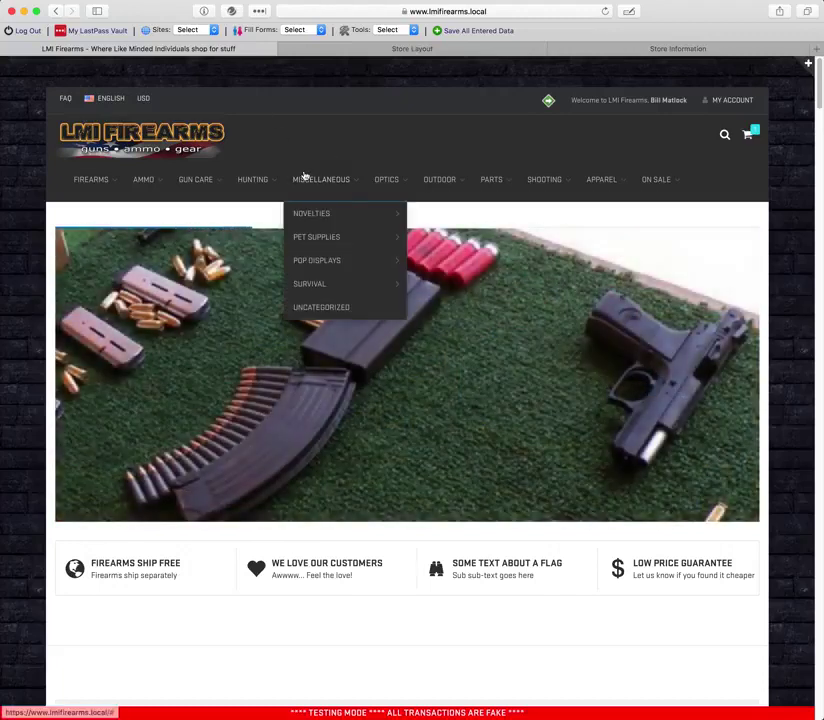
pyautogui.moveTo(104, 179)
pyautogui.click(105, 213)
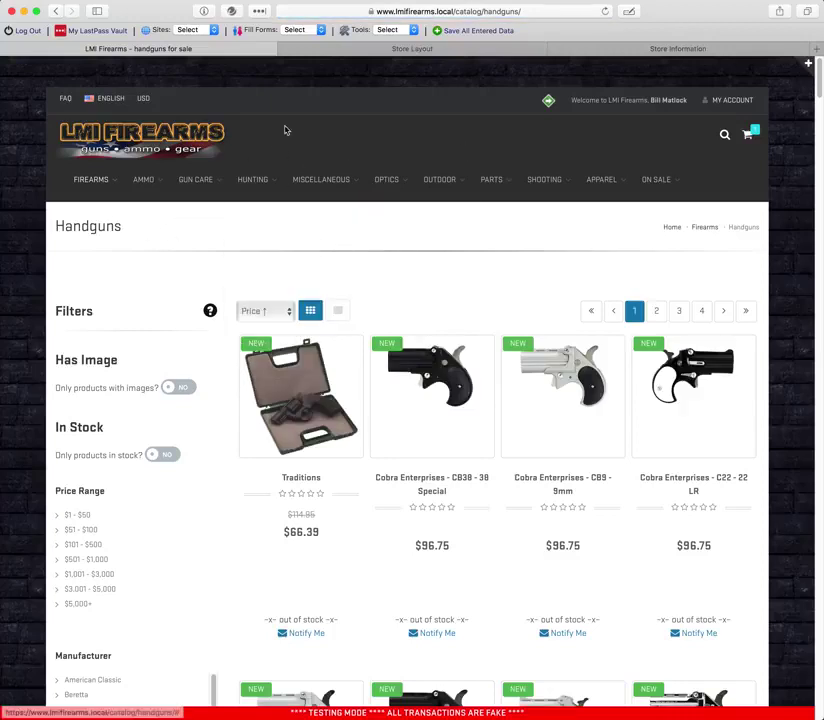
# Save the store layout with a Light site header and a Dark page header, and reload the storefront's Handguns page.
pyautogui.click(400, 49)
pyautogui.click(250, 380)
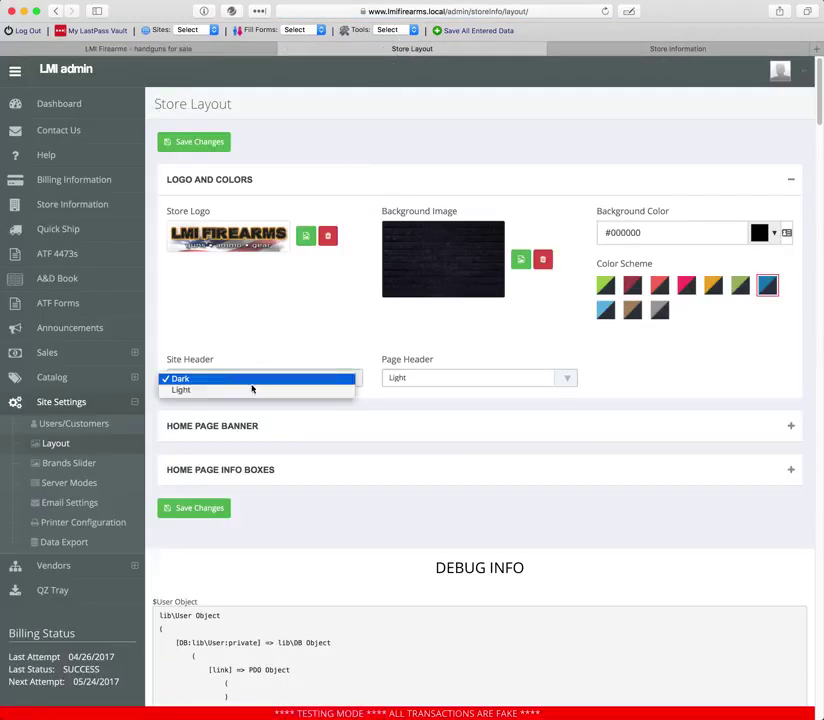
pyautogui.click(426, 380)
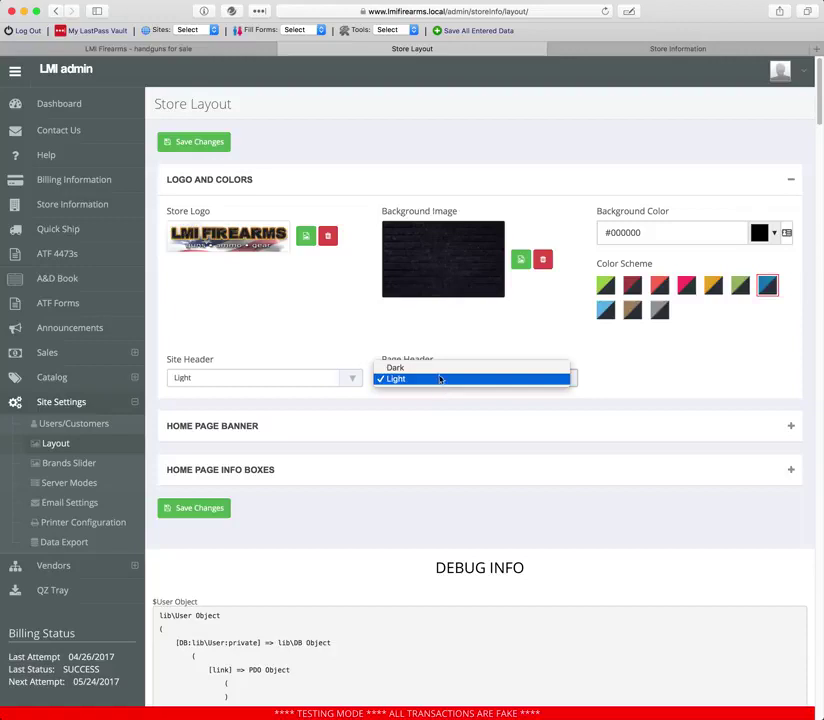
pyautogui.click(440, 370)
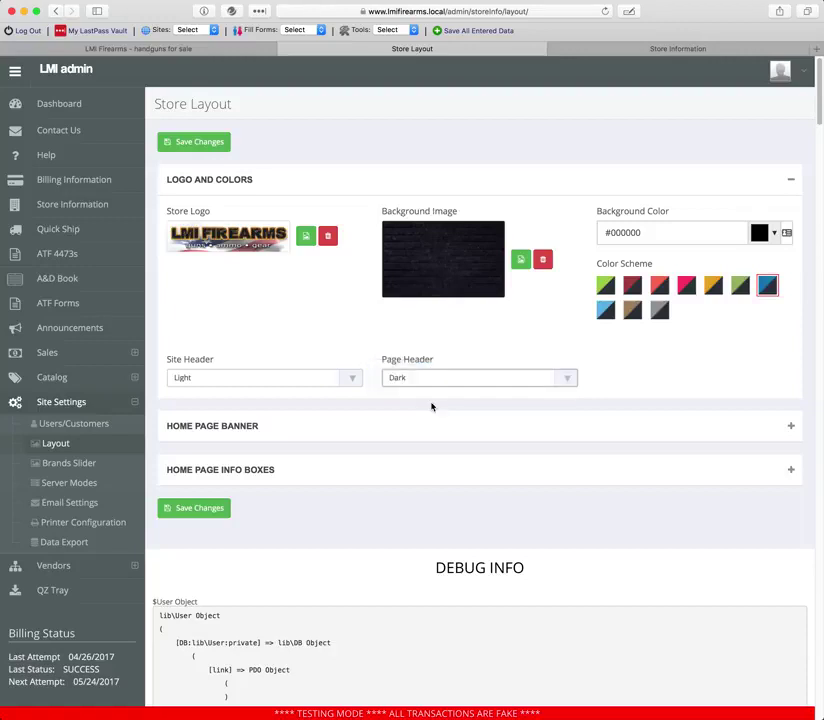
pyautogui.click(191, 142)
pyautogui.click(178, 49)
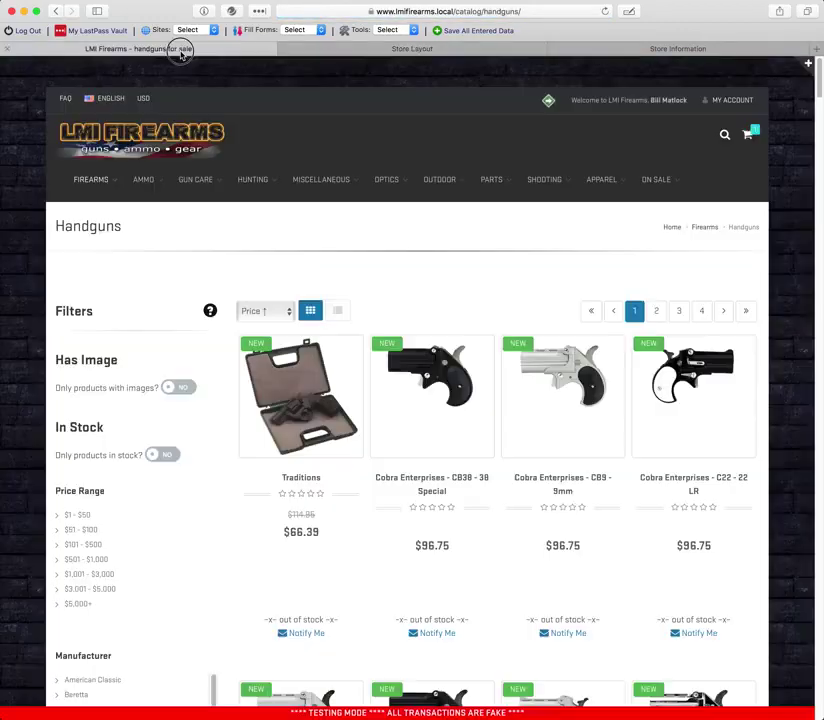
pyautogui.click(605, 11)
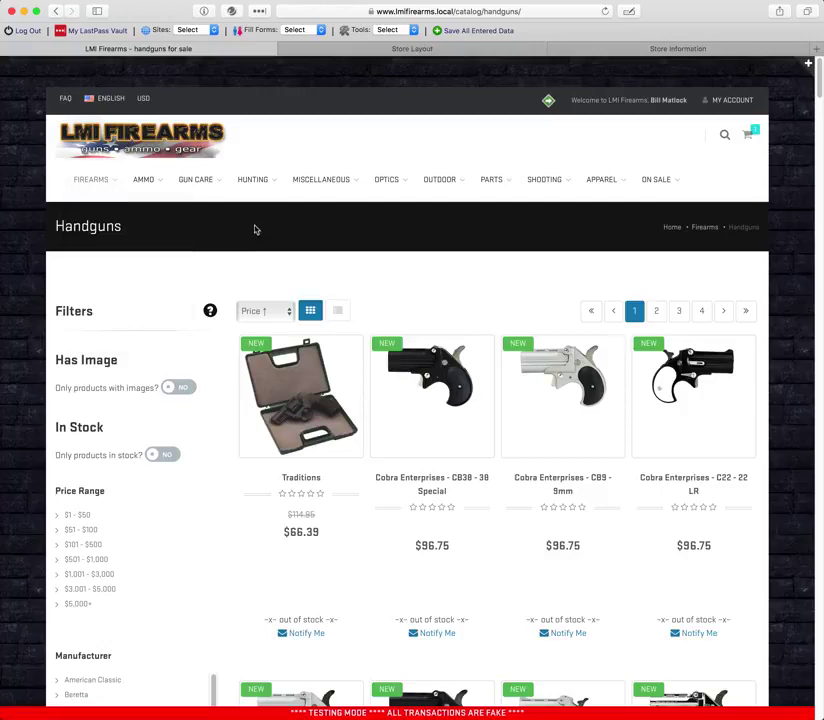
# Set the site header to Dark and the page header to Light in the admin's Store Layout, and save the changes.
pyautogui.moveTo(260, 185)
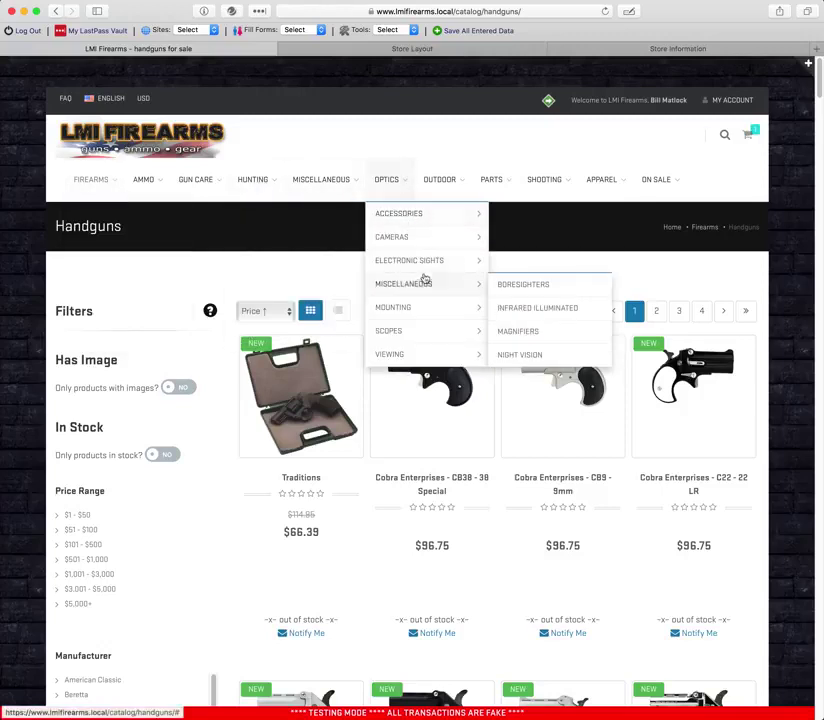
pyautogui.moveTo(491, 191)
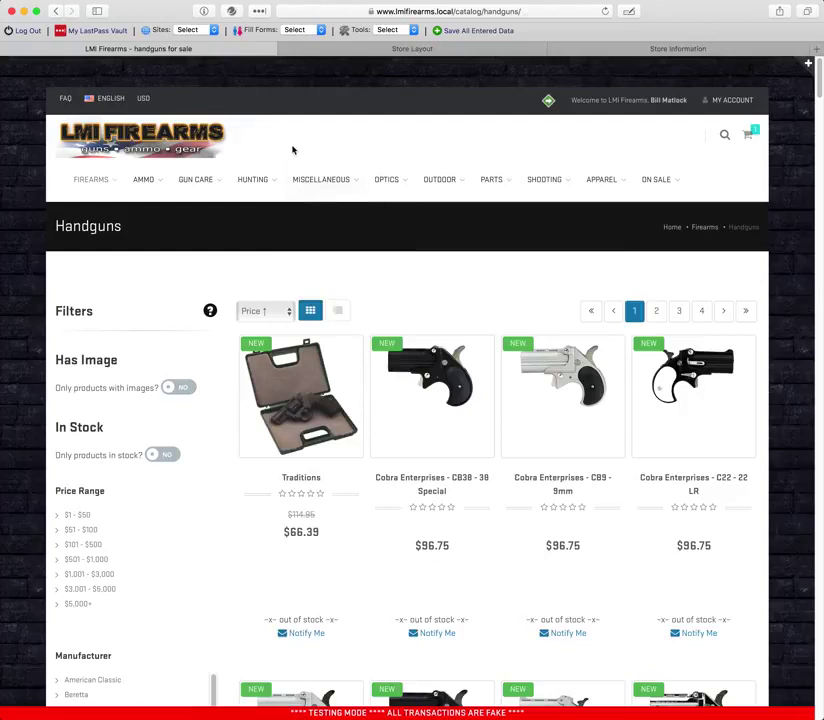
pyautogui.moveTo(381, 172)
pyautogui.click(345, 50)
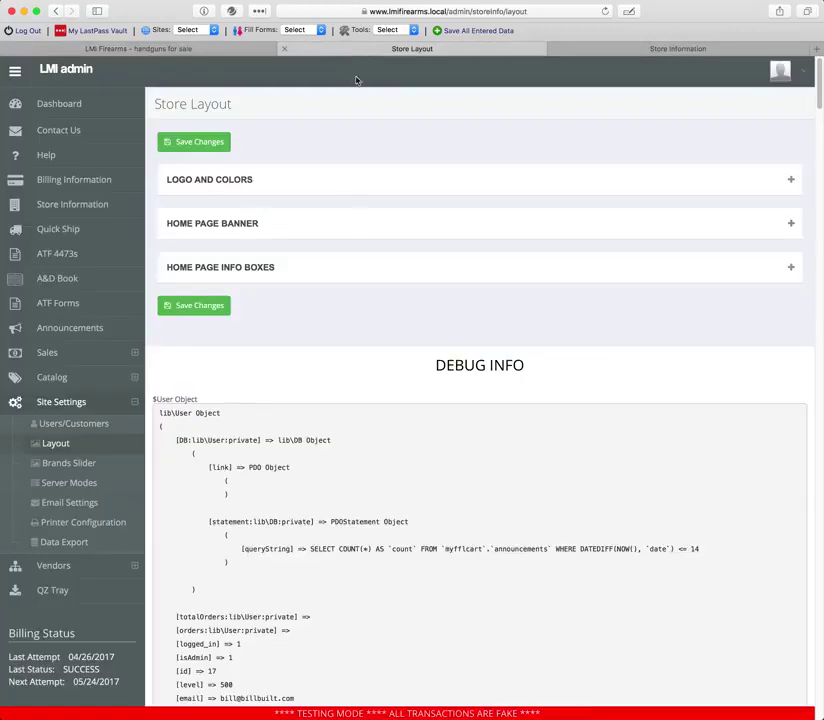
pyautogui.click(791, 179)
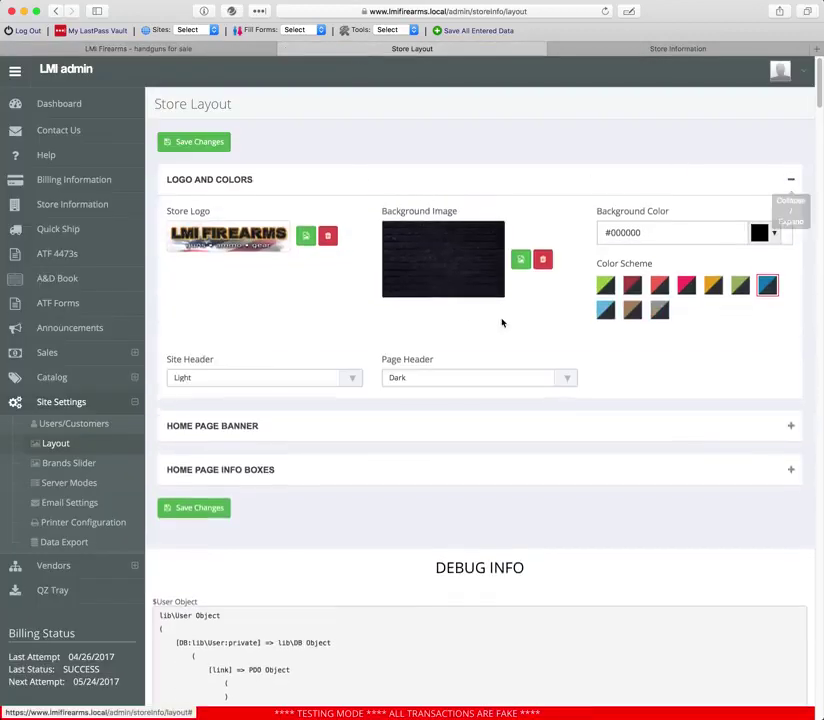
pyautogui.click(280, 380)
pyautogui.click(318, 367)
pyautogui.click(454, 379)
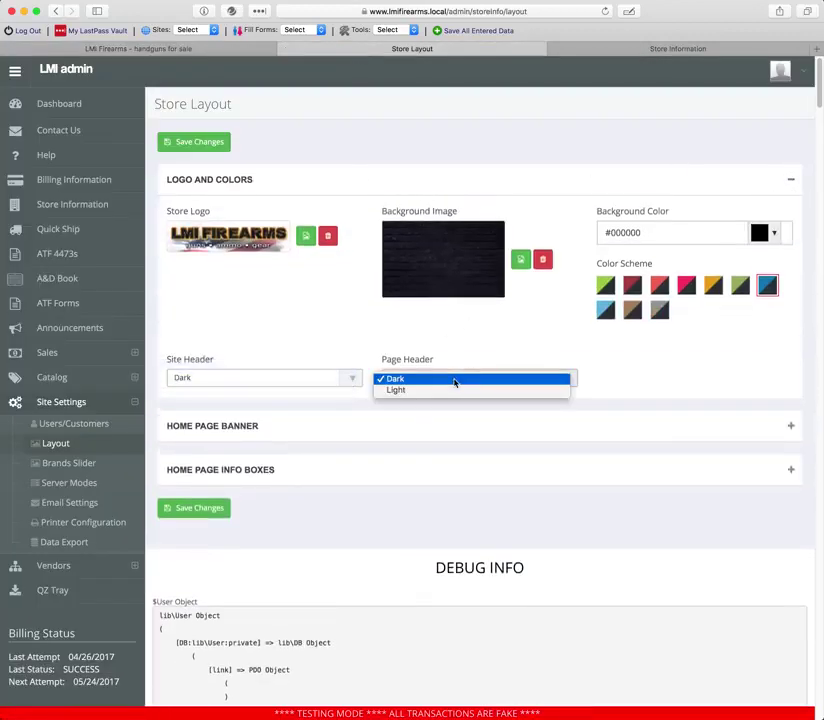
pyautogui.click(396, 389)
pyautogui.click(200, 142)
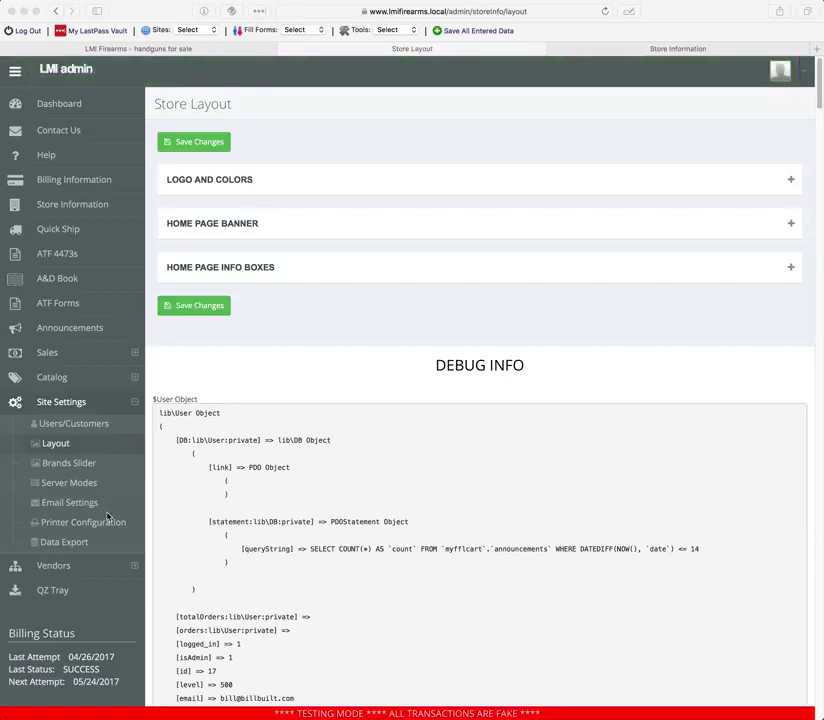
# Open the vendors' Data Import page and review the product import modules, starting with AmChar.
pyautogui.click(68, 570)
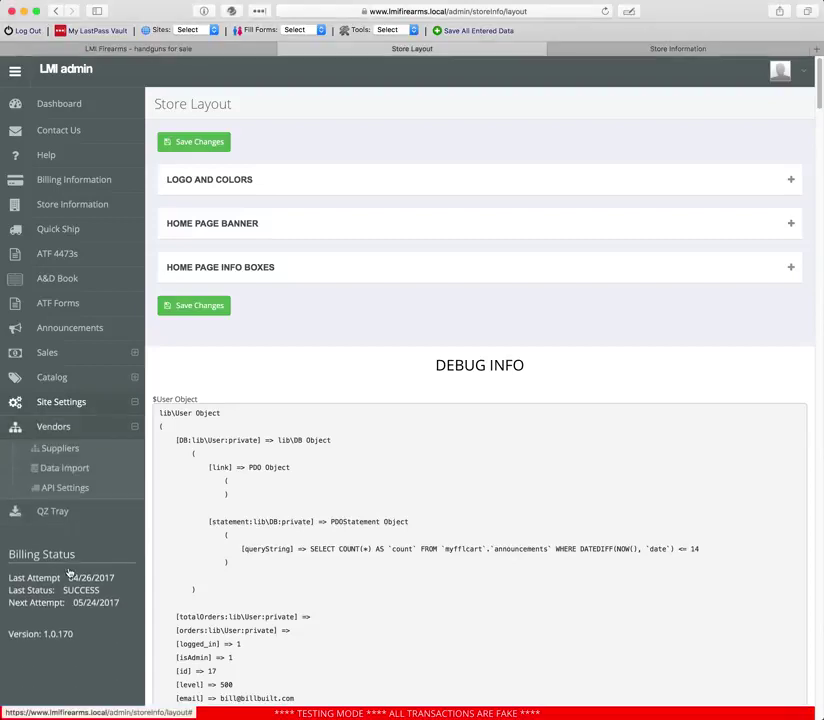
pyautogui.click(56, 470)
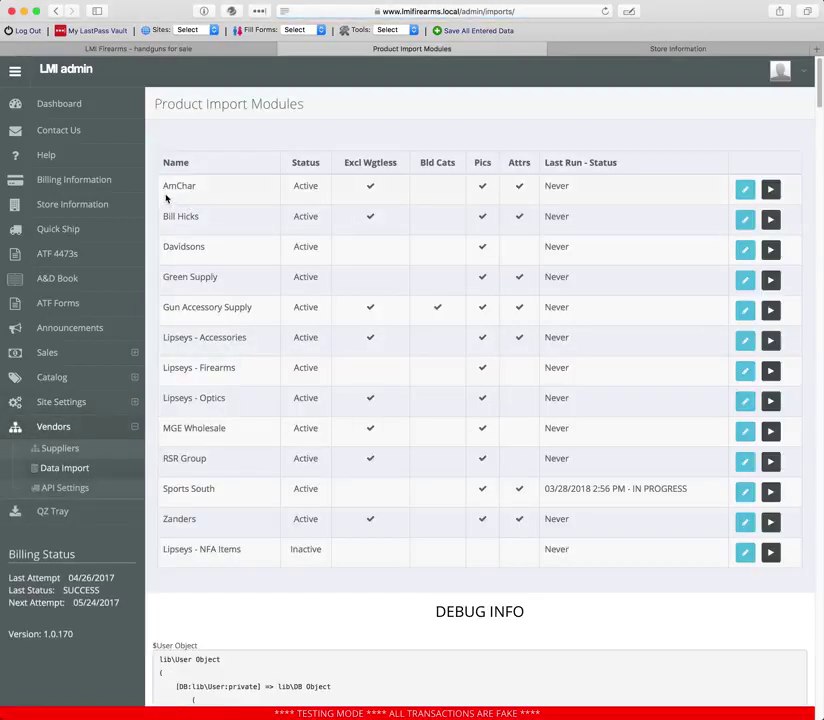
pyautogui.moveTo(163, 186); pyautogui.dragTo(211, 197)
pyautogui.click(215, 202)
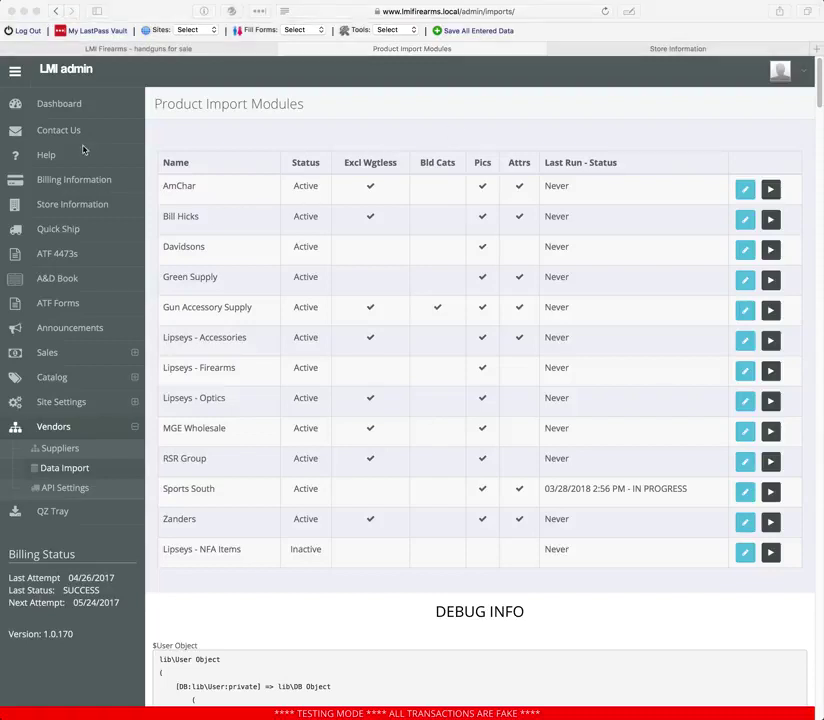
# Open the Shipping Info section of Store Information and review the pickup, flat rate, free shipping and EasyPost options.
pyautogui.click(72, 204)
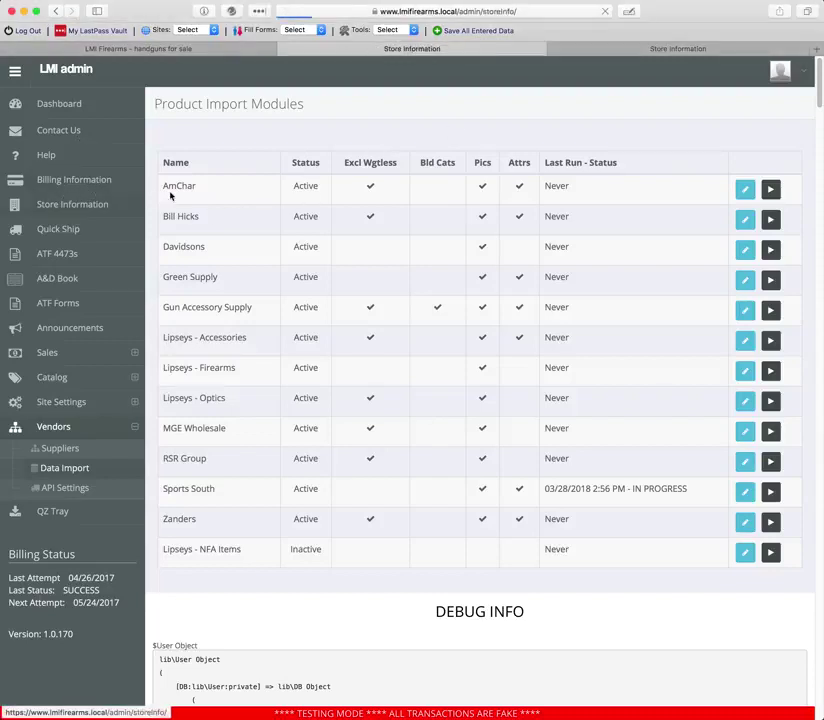
pyautogui.click(355, 160)
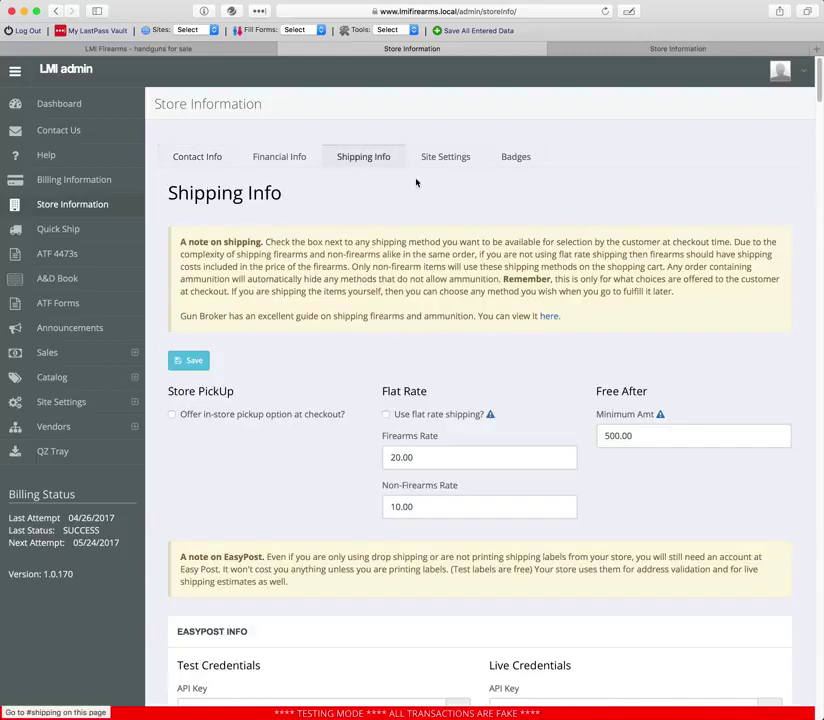
pyautogui.scroll(-2, 416, 182)
pyautogui.scroll(-1, 266, 305)
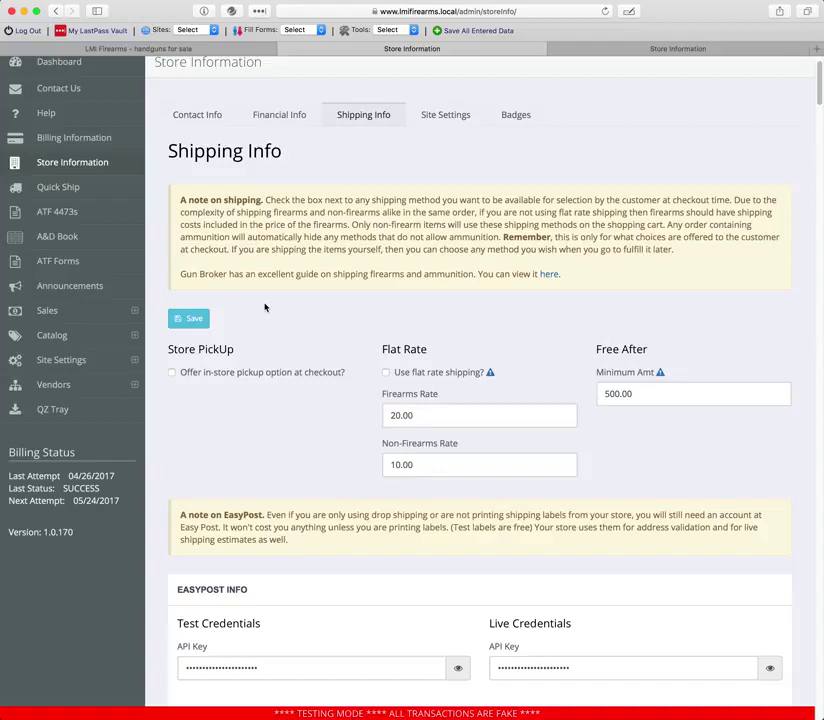
pyautogui.scroll(-5, 280, 375)
pyautogui.scroll(6, 213, 355)
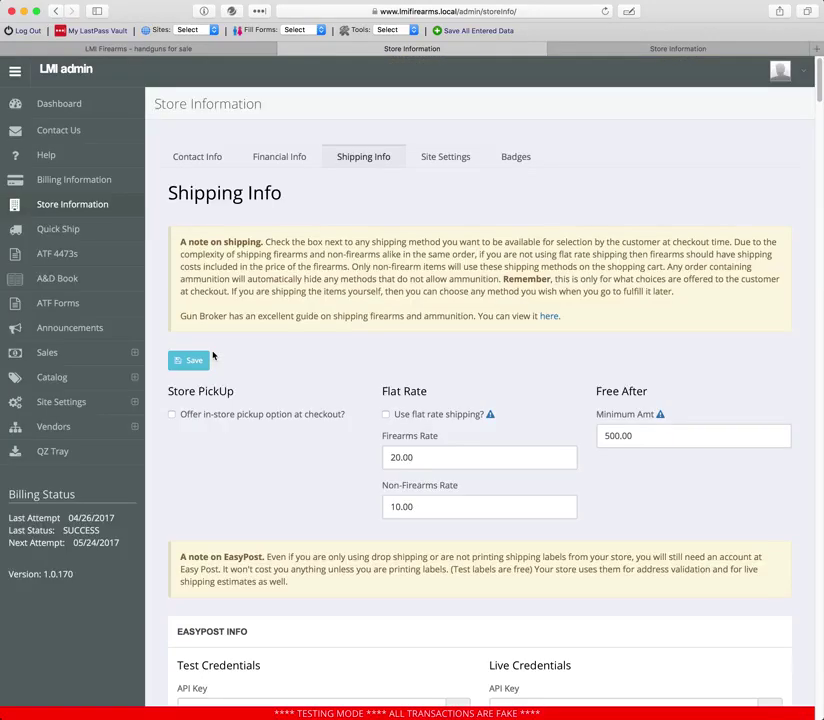
# Switch to the storefront, proceed from the cart to checkout, and allow the site to use the current location.
pyautogui.click(120, 48)
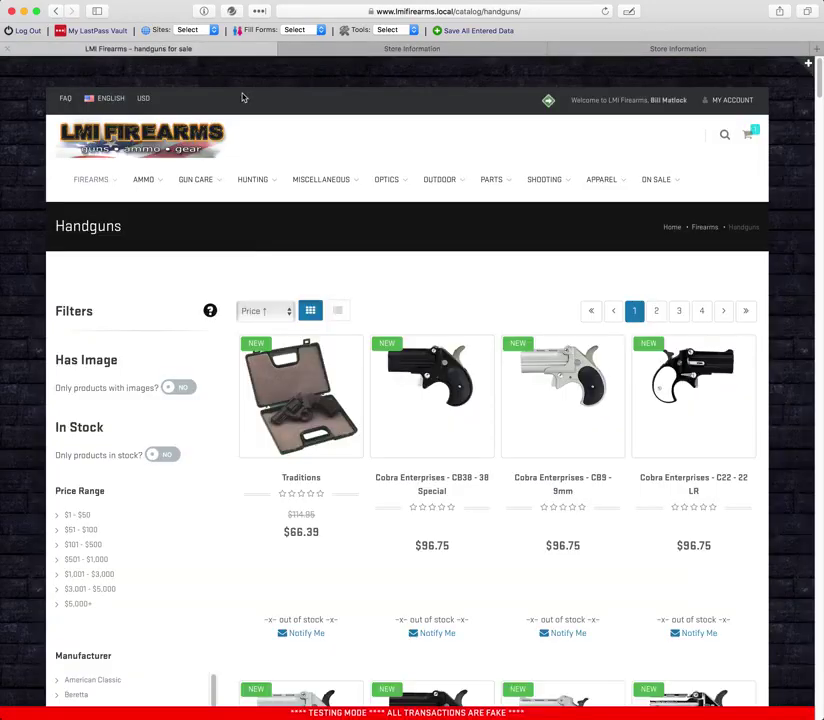
pyautogui.moveTo(747, 134)
pyautogui.click(742, 254)
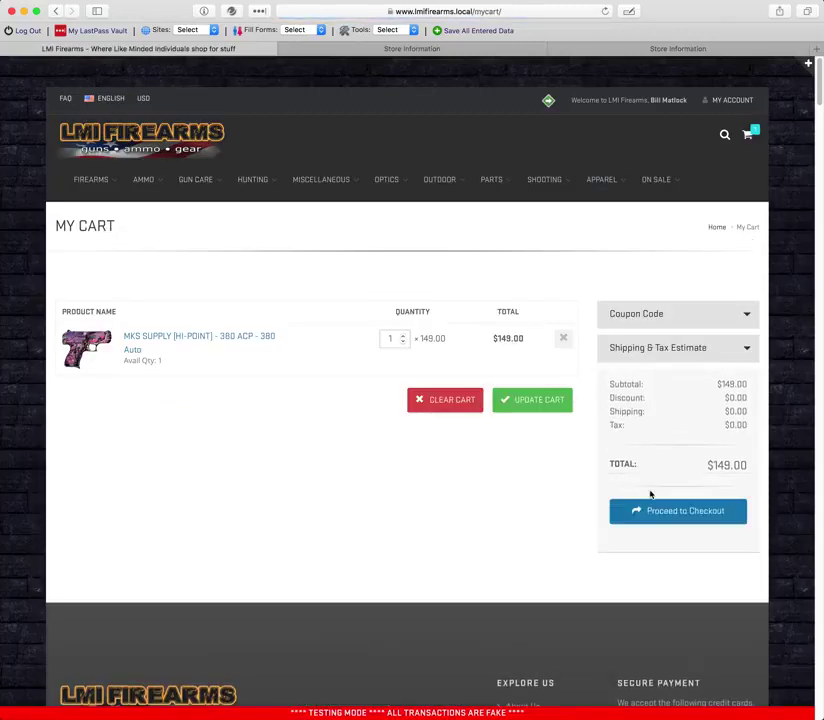
pyautogui.click(670, 517)
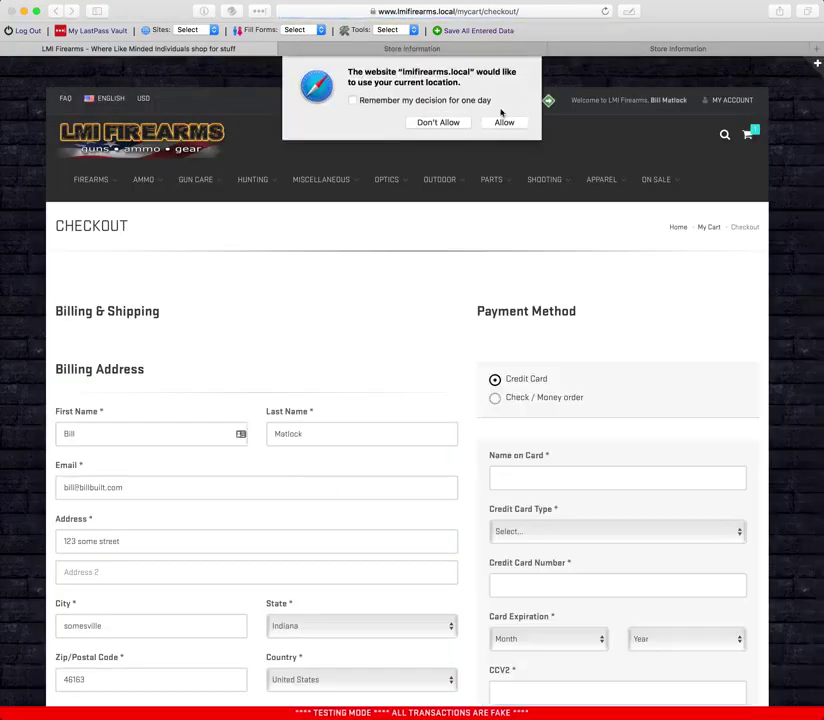
pyautogui.click(502, 122)
# Review the shipping insurance option and the FFL Information section on the checkout page.
pyautogui.scroll(-5, 171, 305)
pyautogui.scroll(-7, 143, 377)
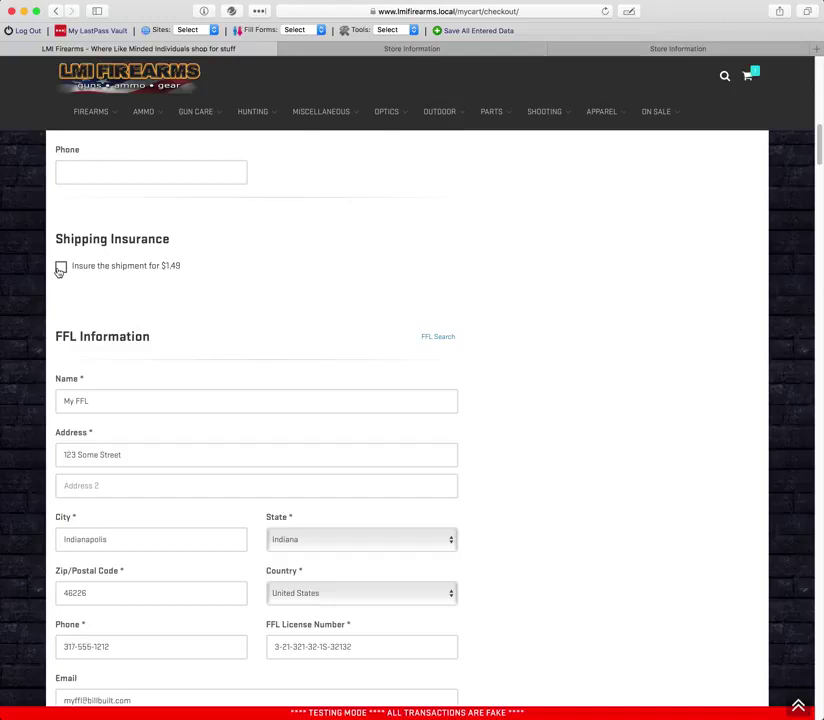
pyautogui.scroll(10, 419, 342)
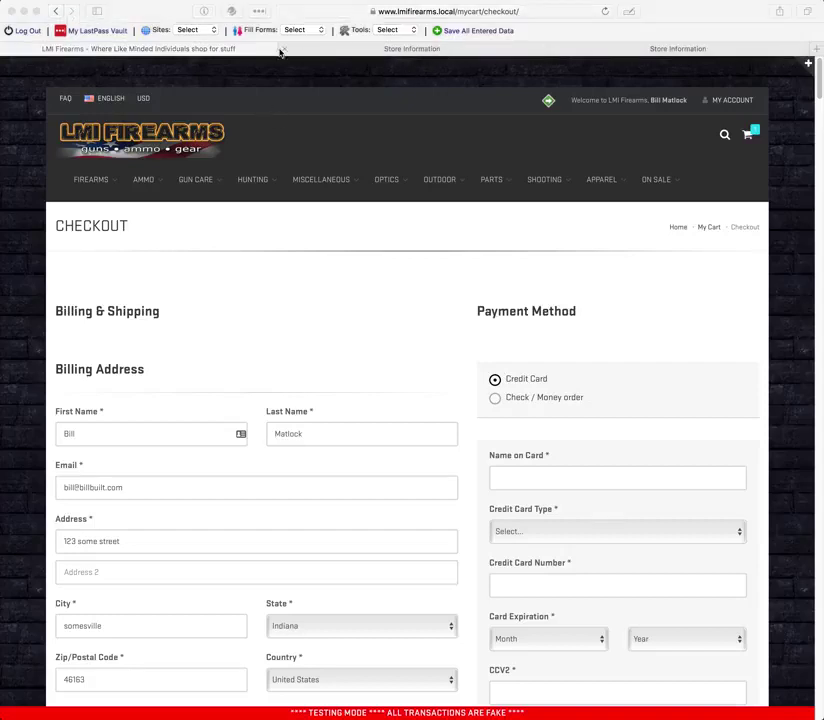
# Open the first customer's record in the admin user list and review the Level choices and the customer's Shipping Info.
pyautogui.click(330, 50)
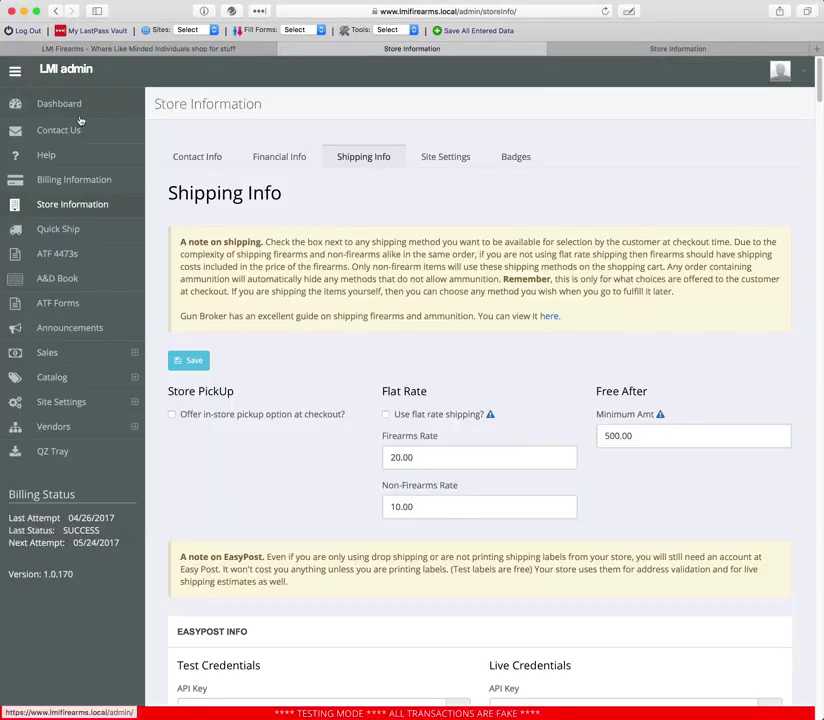
pyautogui.click(70, 353)
pyautogui.click(80, 440)
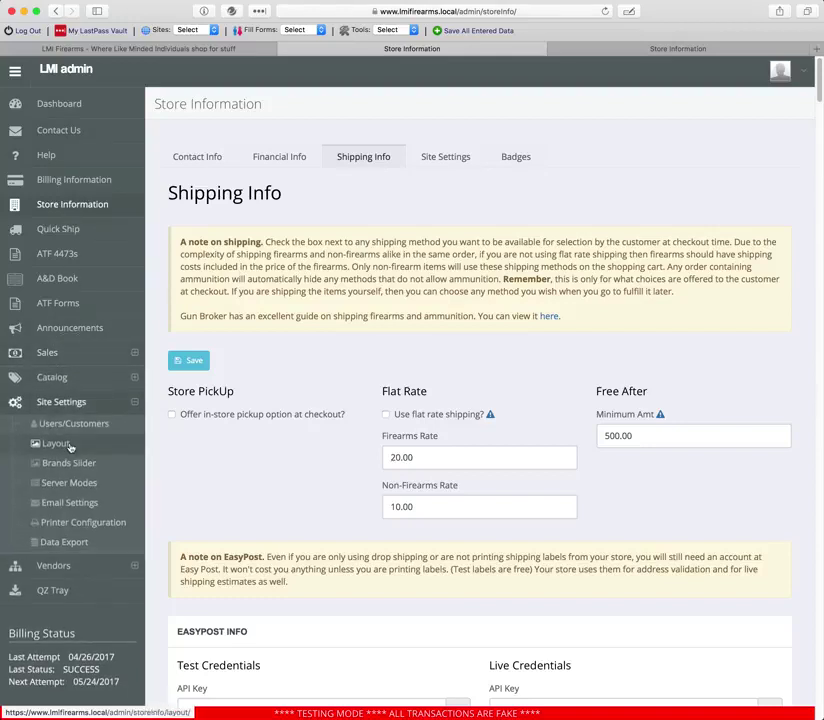
pyautogui.click(72, 426)
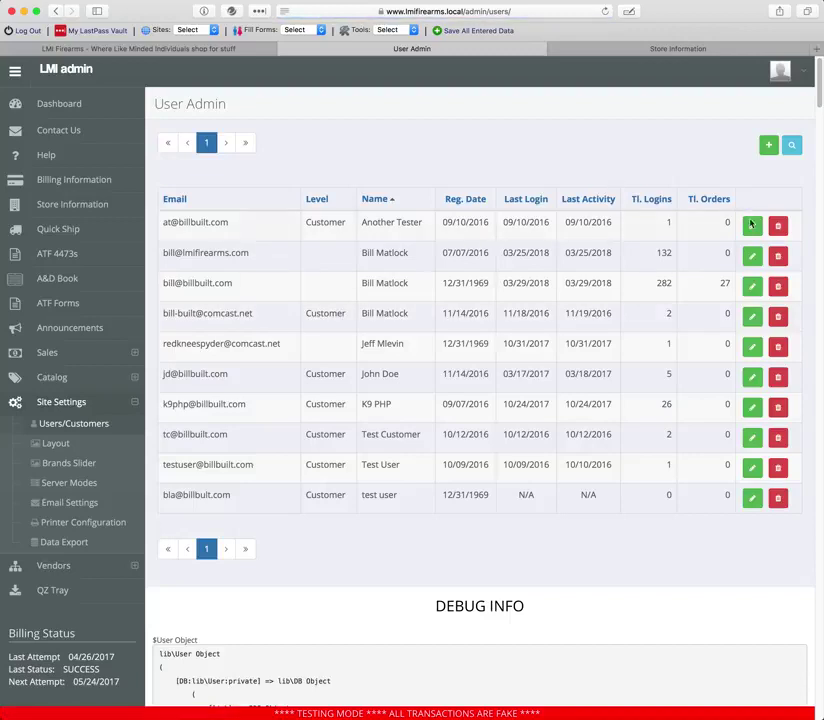
pyautogui.click(753, 227)
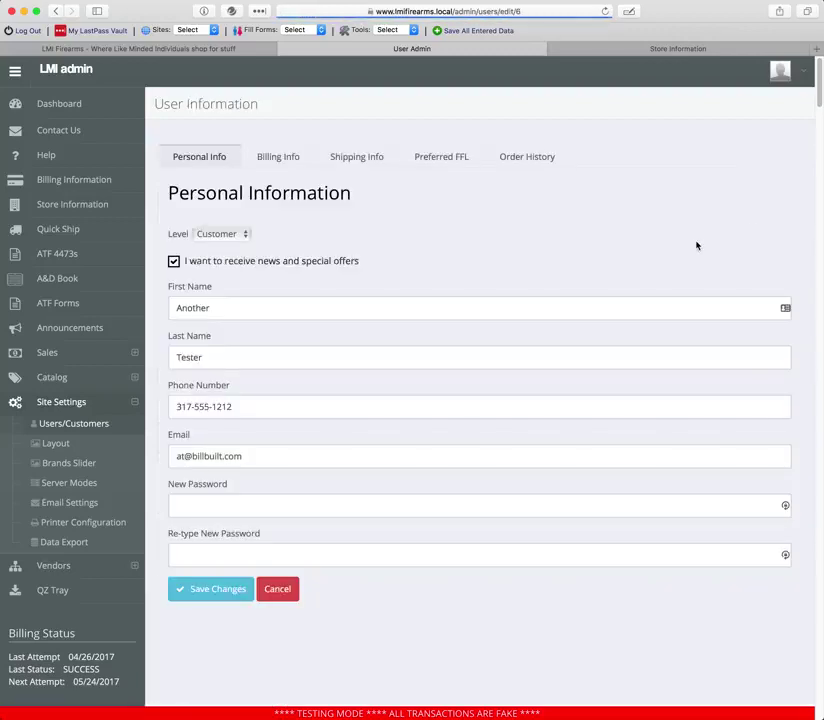
pyautogui.click(222, 234)
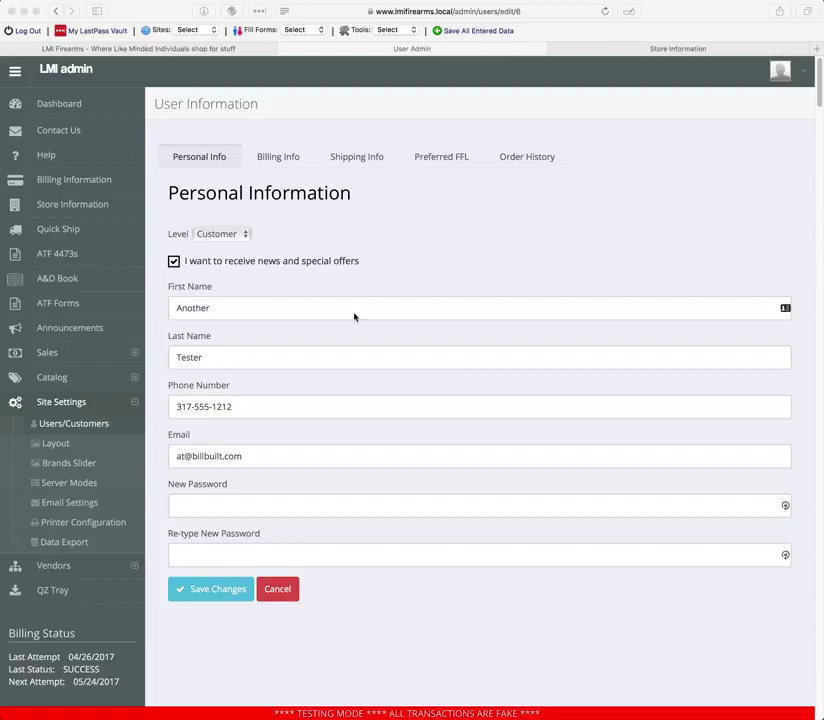
pyautogui.click(339, 162)
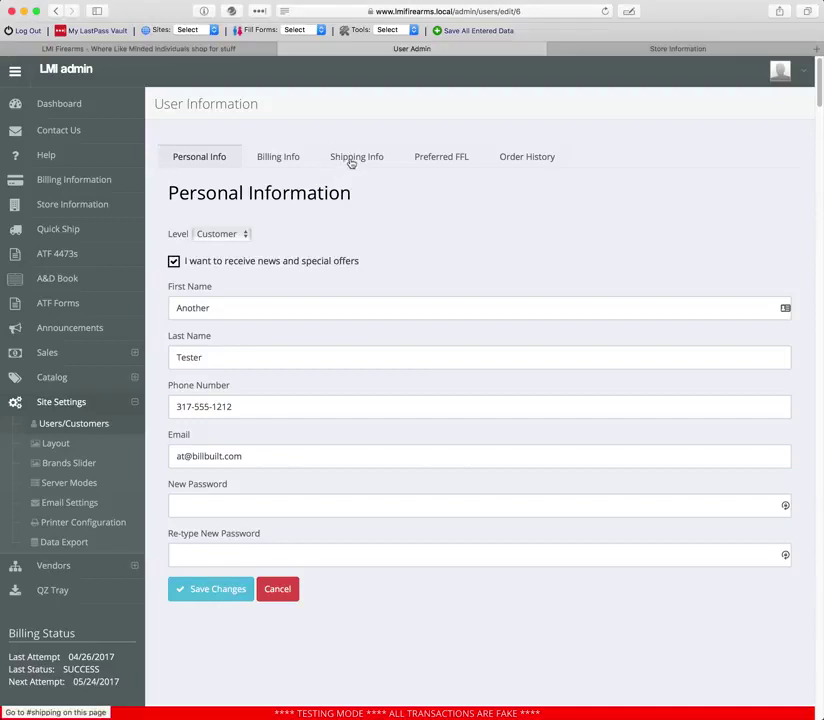
pyautogui.click(347, 161)
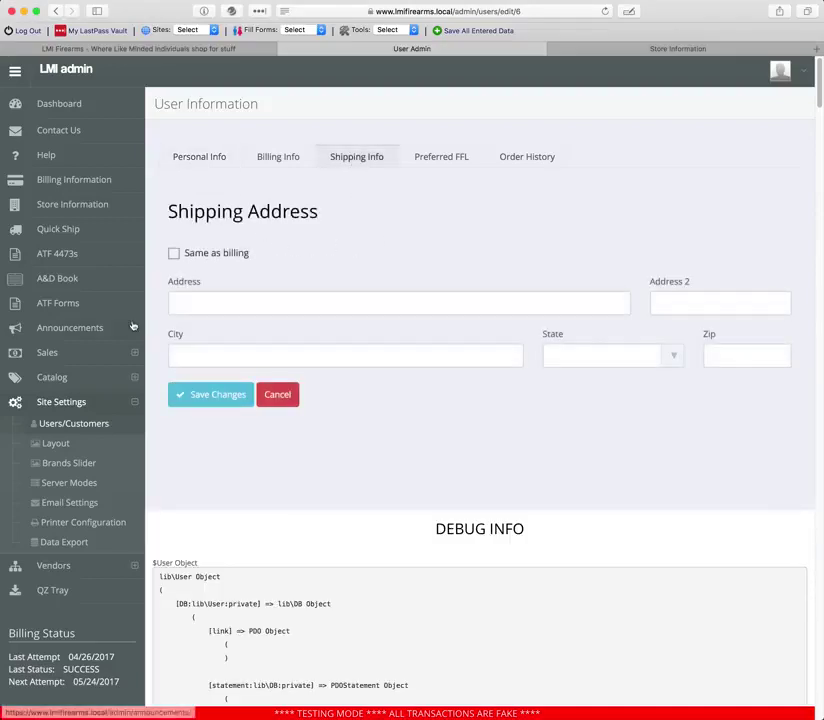
# Return to Store Information and review the store's flat rate shipping settings under Shipping Info.
pyautogui.click(73, 208)
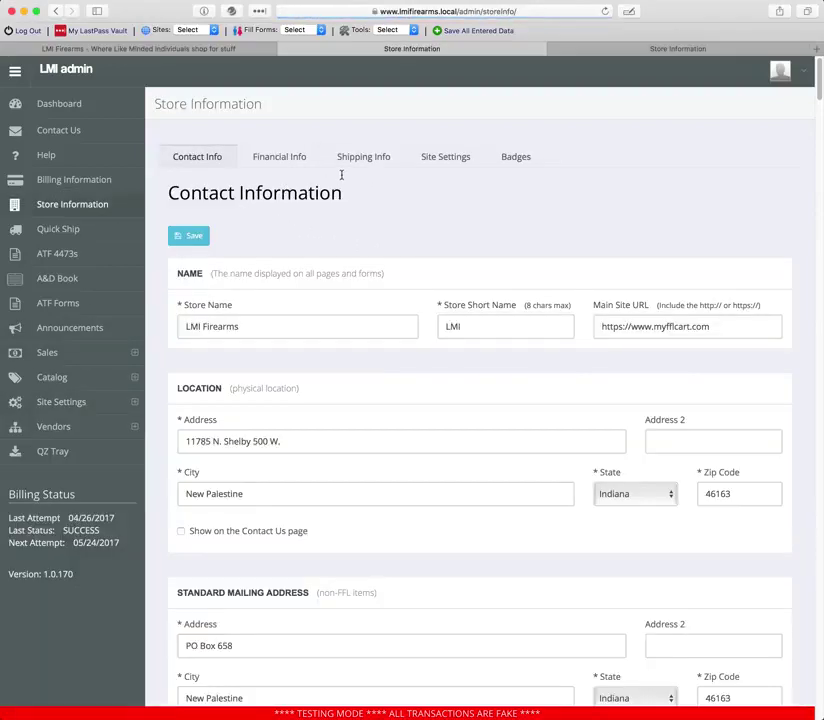
pyautogui.click(356, 170)
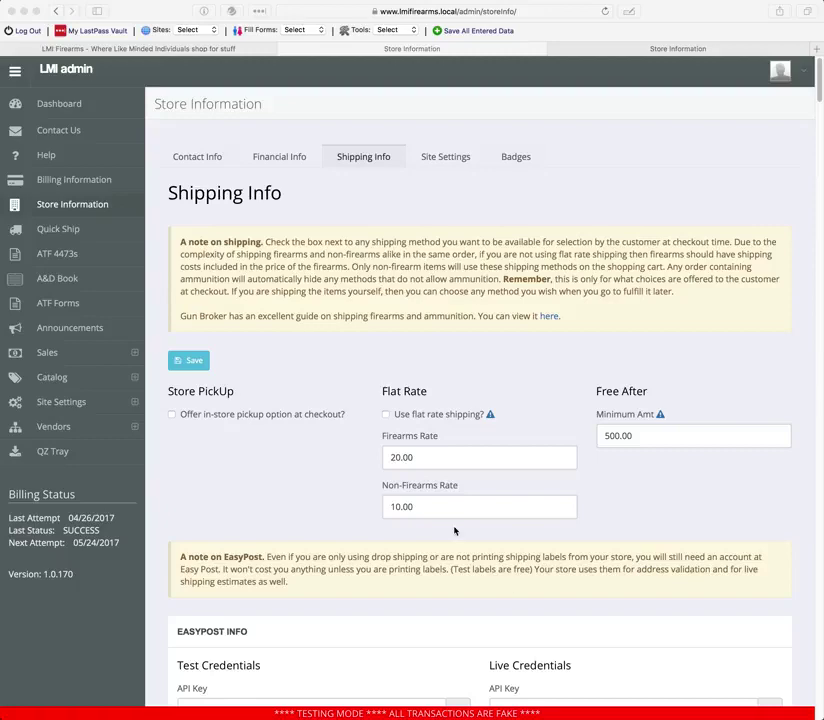
# Open the storefront's Handguns category under Firearms and examine the price range, manufacturer and caliber filters.
pyautogui.click(110, 48)
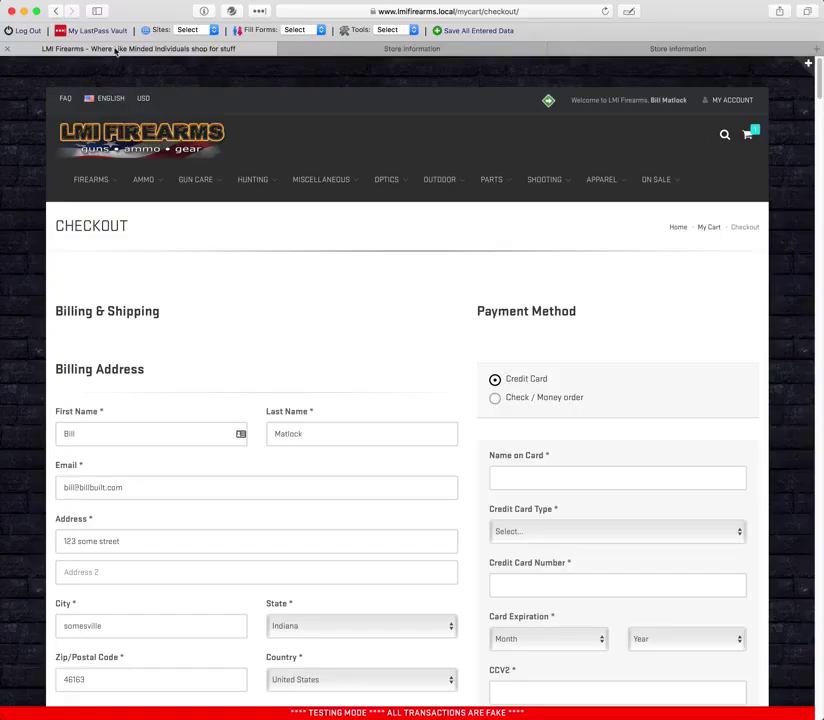
pyautogui.moveTo(158, 189)
pyautogui.click(158, 218)
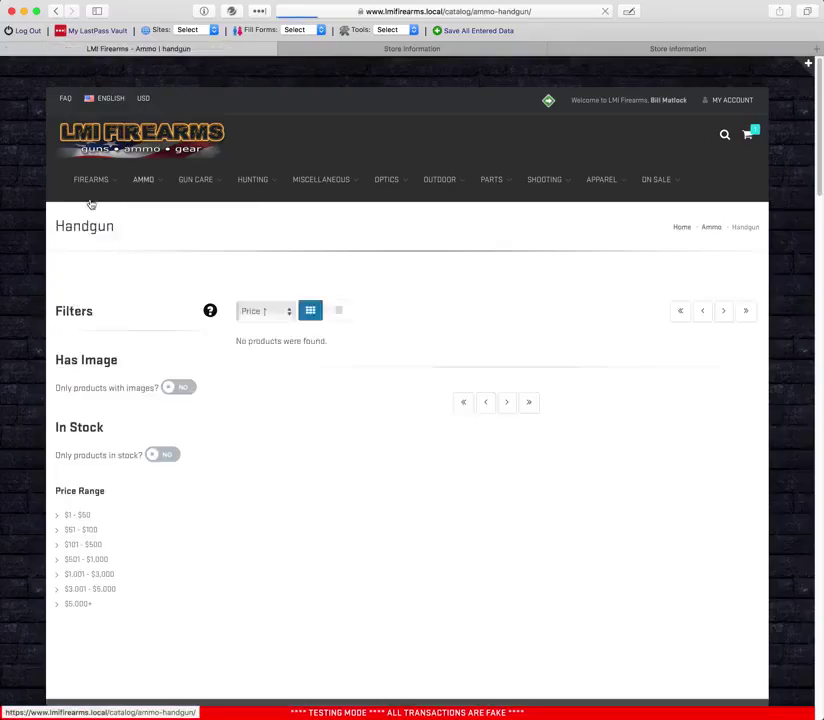
pyautogui.click(95, 215)
pyautogui.scroll(-5, 120, 425)
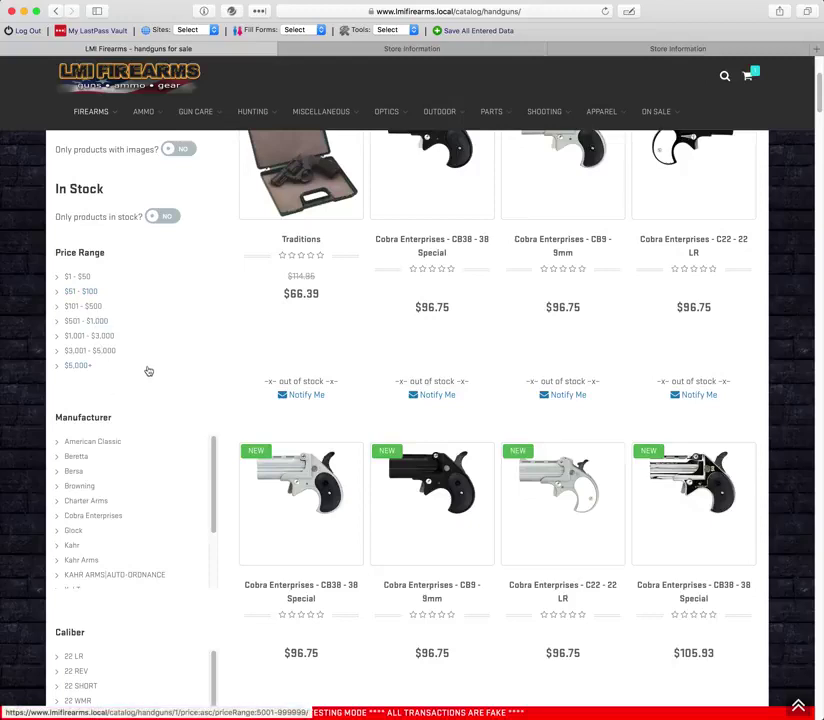
pyautogui.scroll(-5, 79, 422)
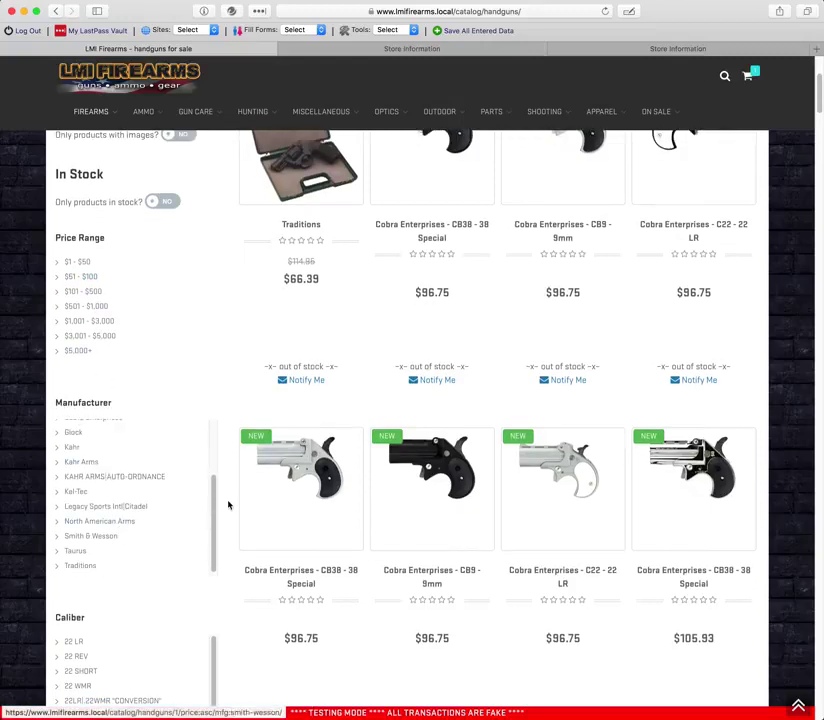
pyautogui.scroll(-3, 223, 506)
pyautogui.scroll(5, 211, 447)
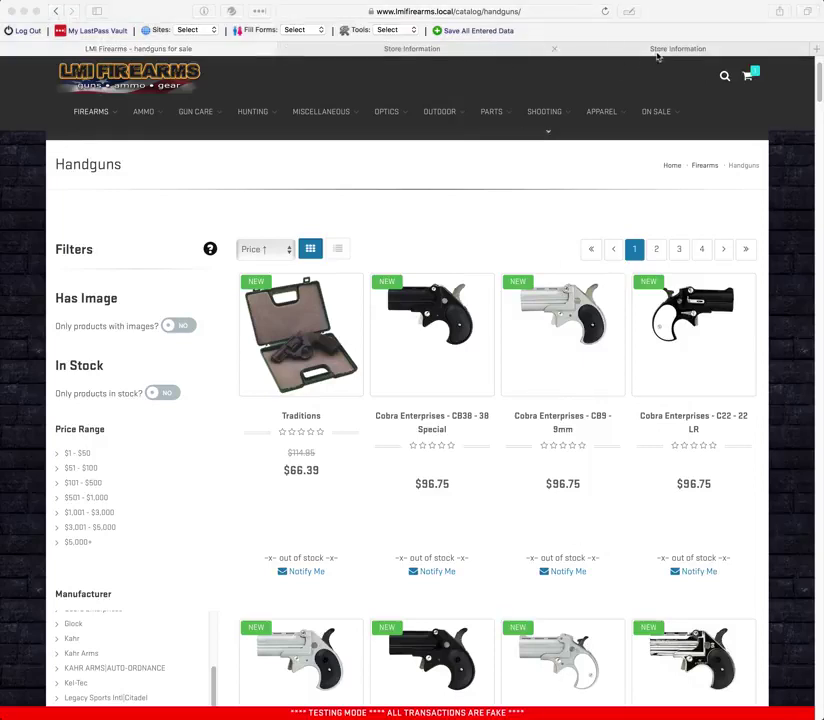
# Switch back to the admin's Store Information page showing the Shipping Info section.
pyautogui.click(421, 50)
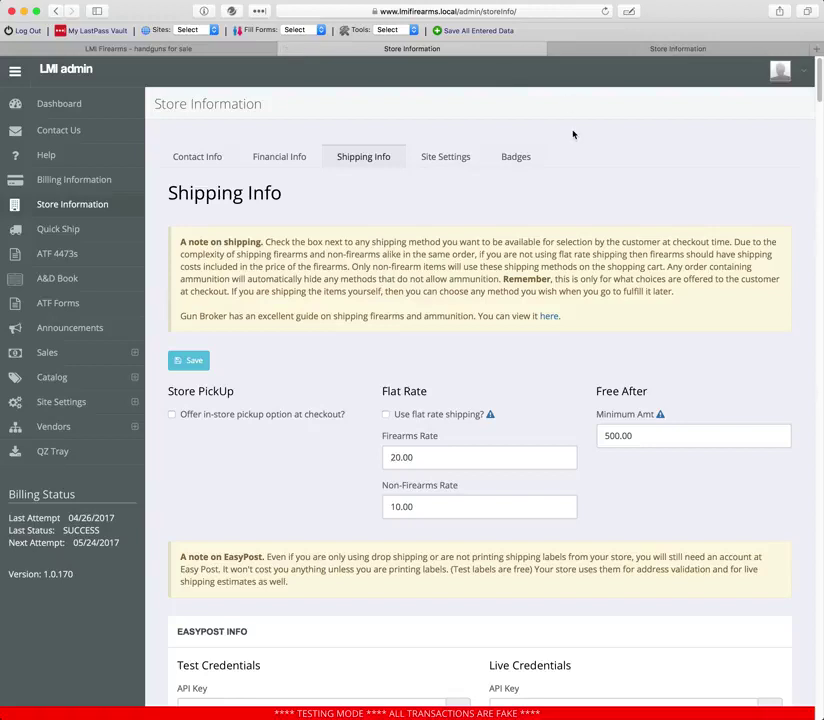
pyautogui.click(652, 49)
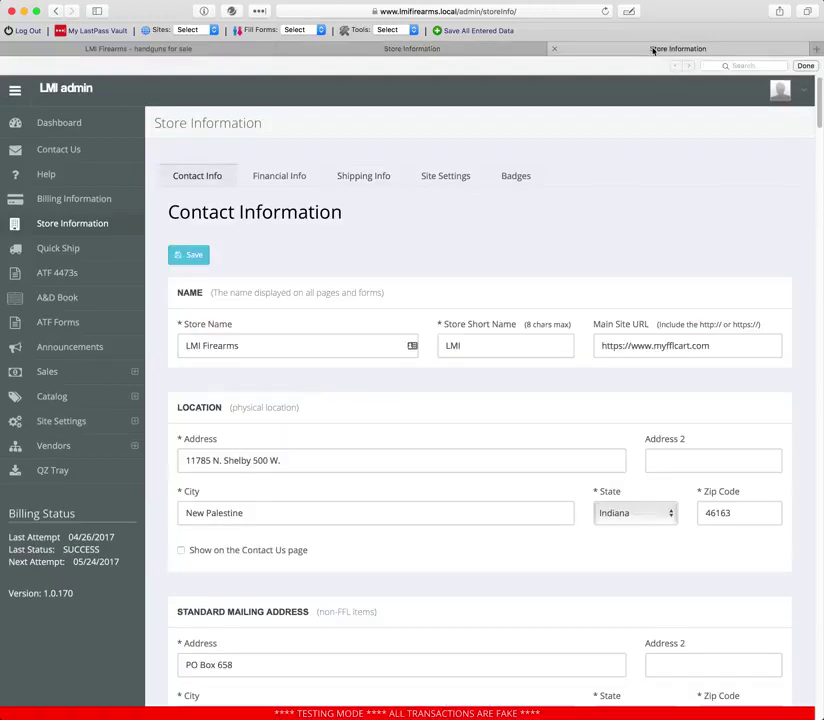
pyautogui.click(463, 49)
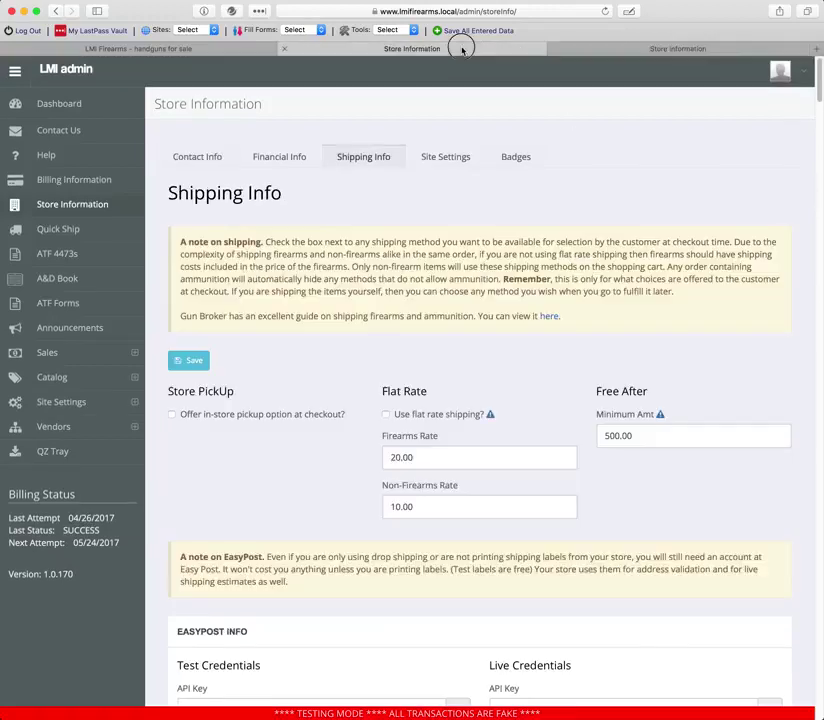
# Open the catalog's Categories list from the Store Information page.
pyautogui.click(61, 401)
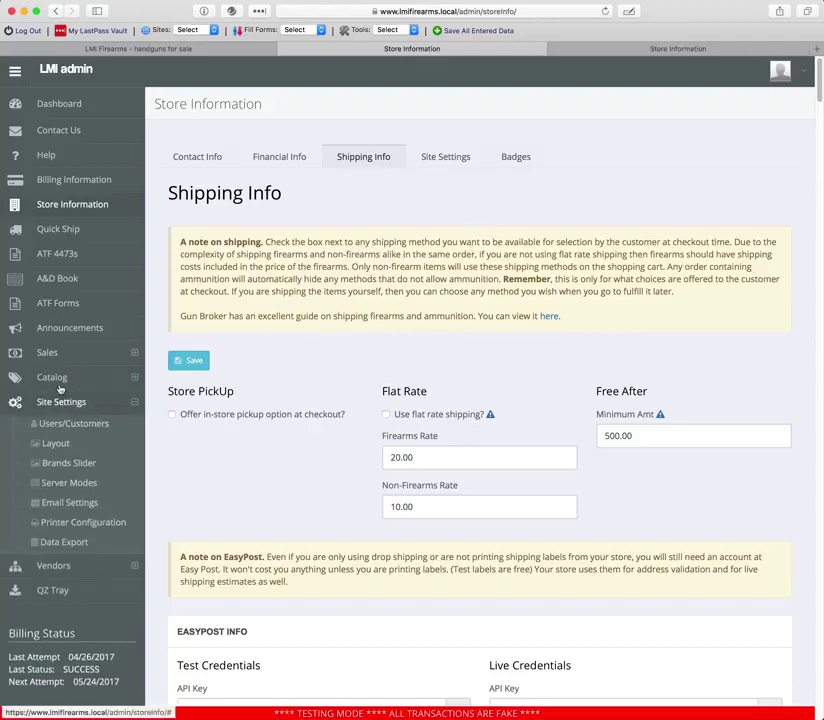
pyautogui.click(55, 378)
pyautogui.click(63, 420)
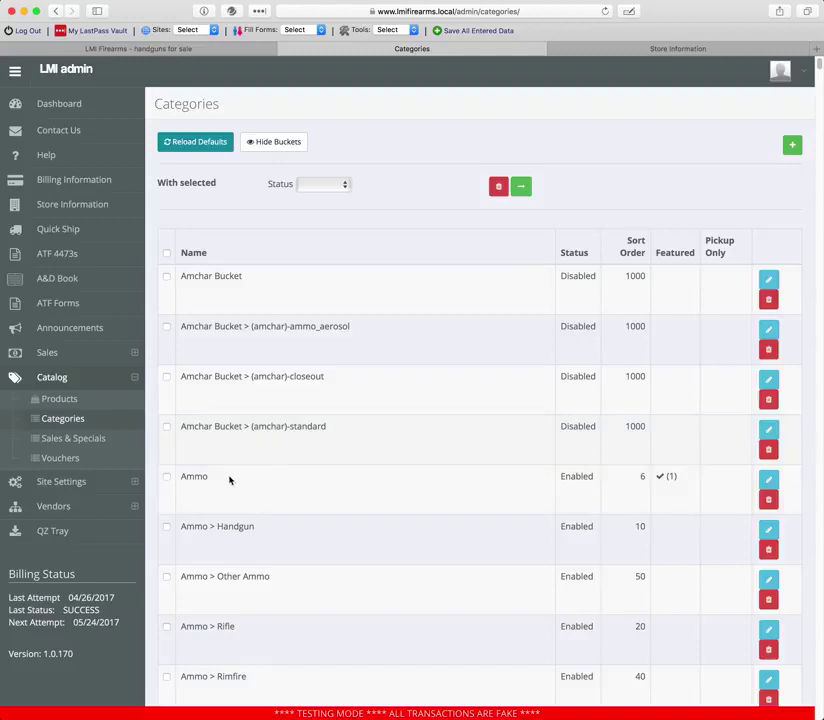
# Open the Green Supply module under the vendors' Data Import and review its import options and Linked Supplier choices.
pyautogui.click(68, 506)
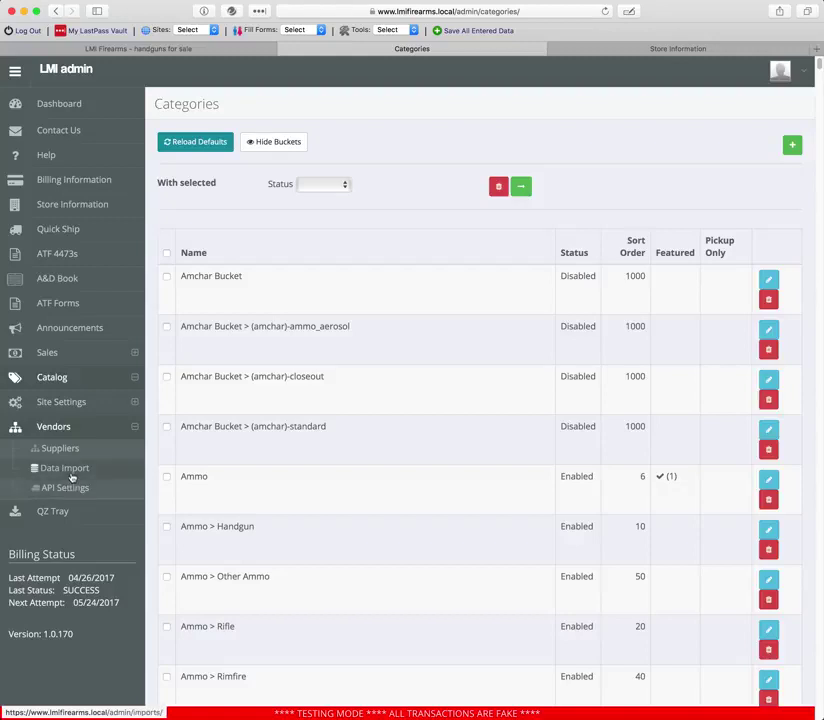
pyautogui.click(56, 468)
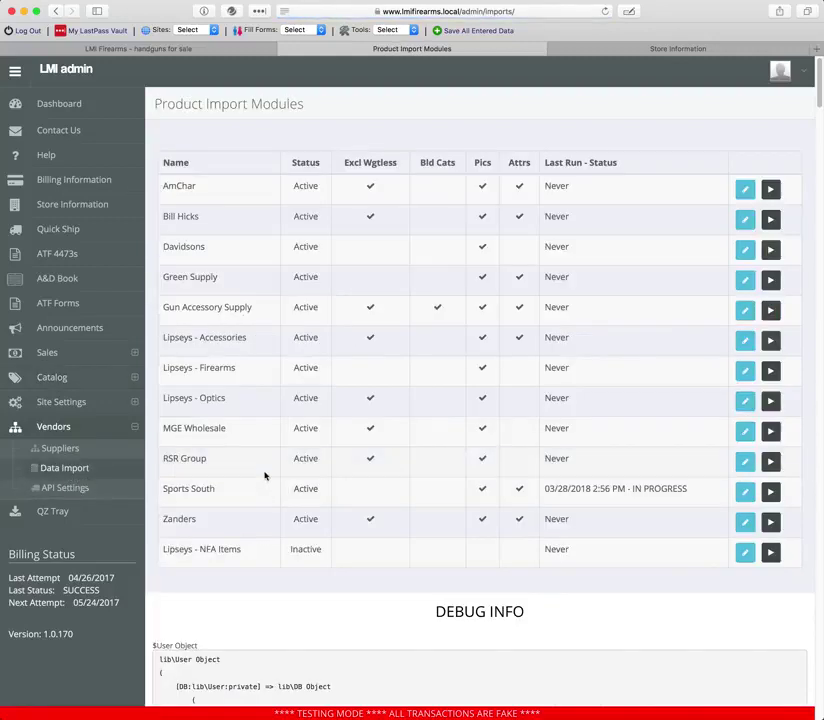
pyautogui.click(744, 282)
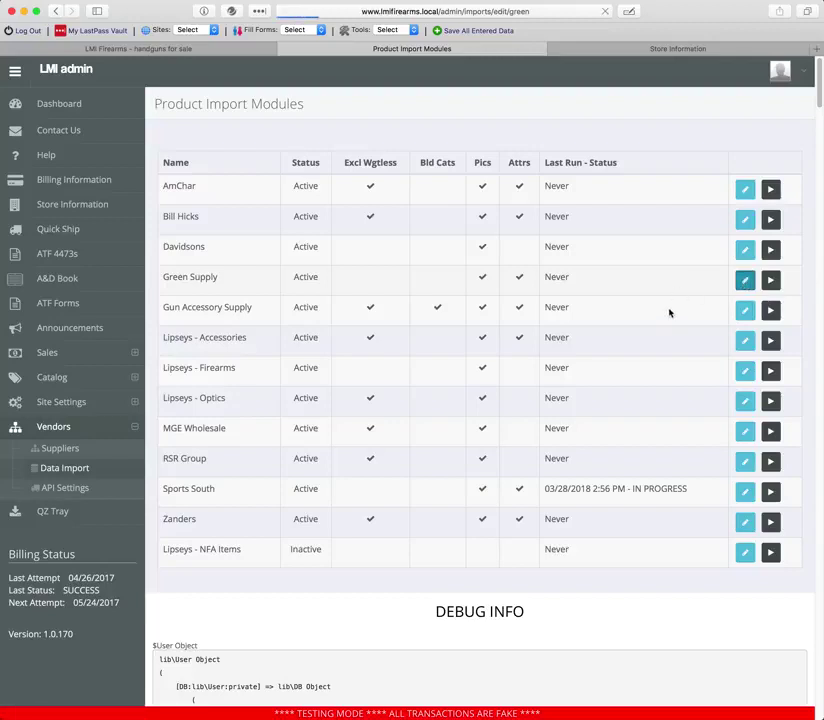
pyautogui.scroll(-10, 666, 300)
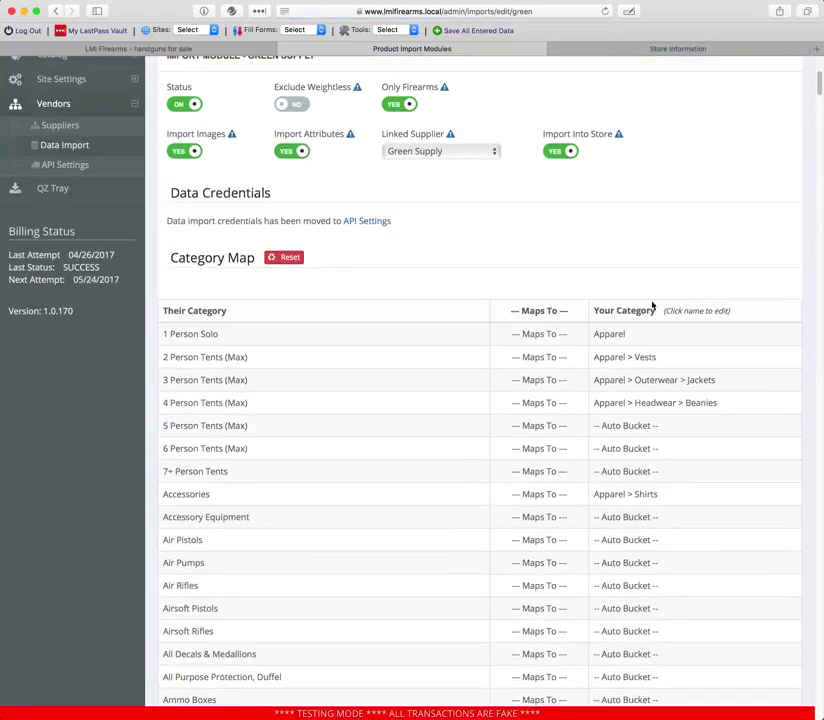
pyautogui.scroll(-5, 500, 320)
pyautogui.scroll(9, 462, 331)
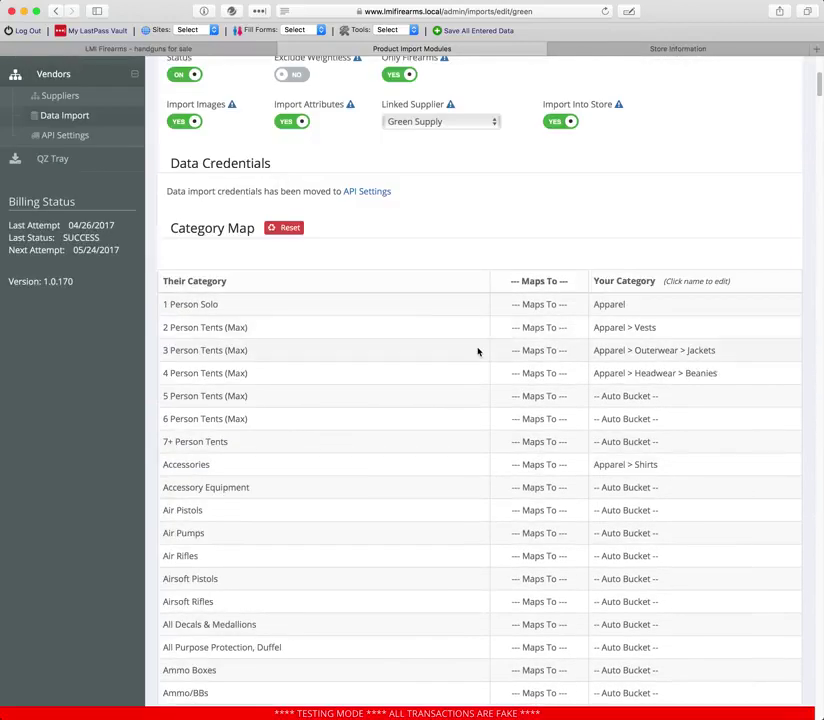
pyautogui.scroll(-4, 423, 336)
pyautogui.scroll(10, 401, 313)
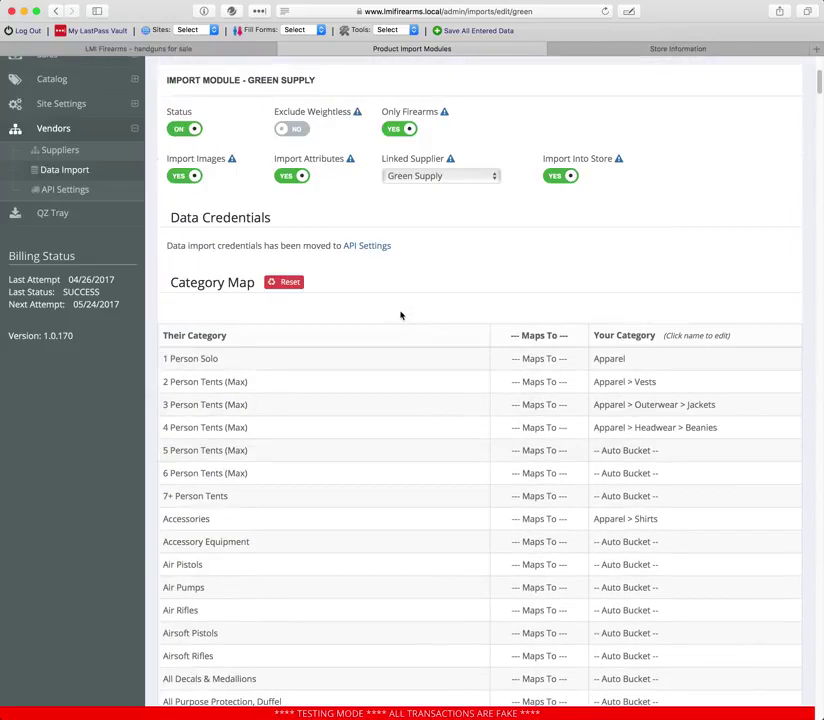
pyautogui.scroll(-1, 480, 430)
pyautogui.click(441, 464)
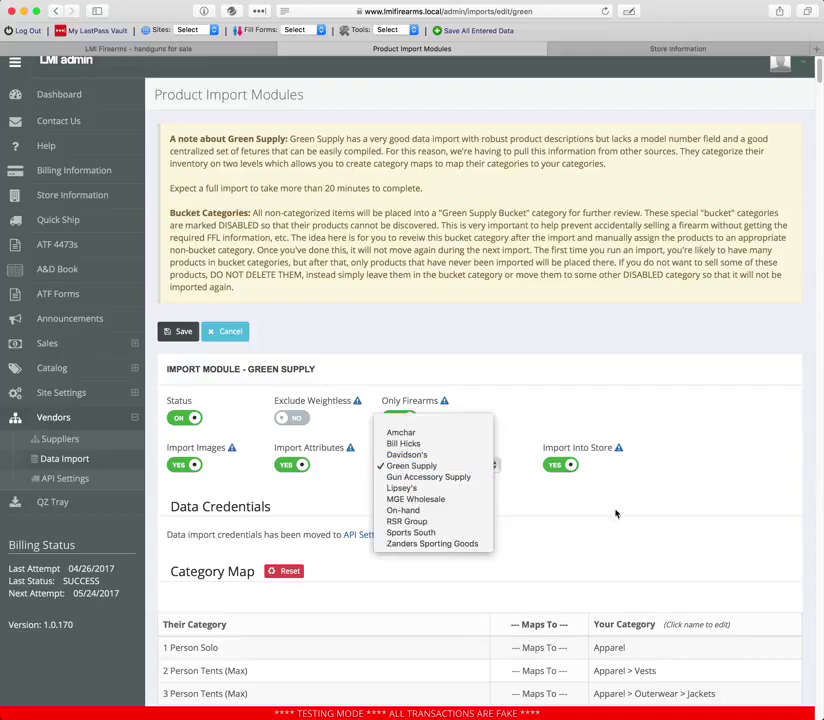
pyautogui.click(678, 502)
# Examine how the Green Supply Category Map assigns the supplier's categories to the store's own categories.
pyautogui.scroll(-3, 678, 502)
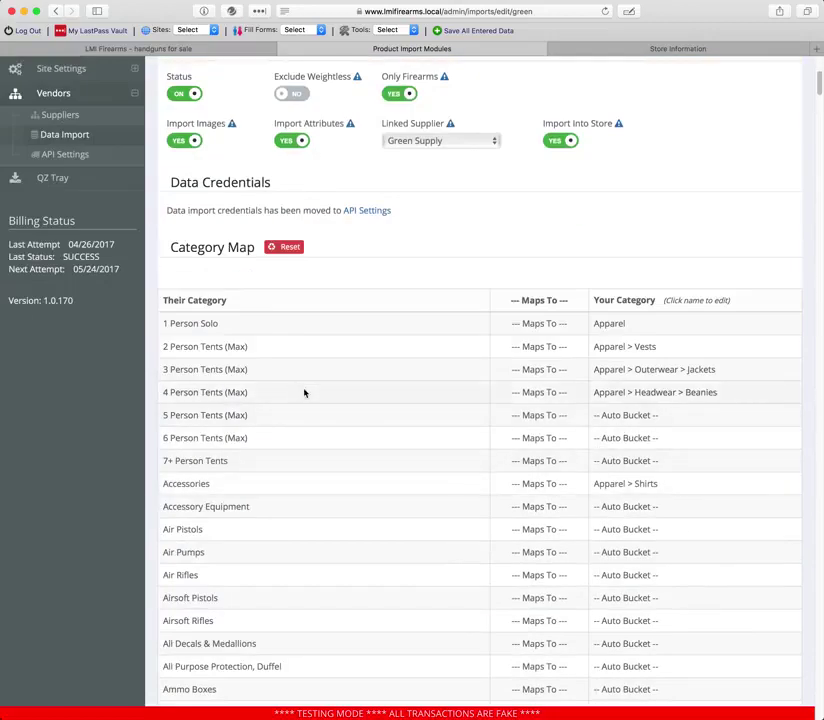
pyautogui.scroll(-2, 655, 515)
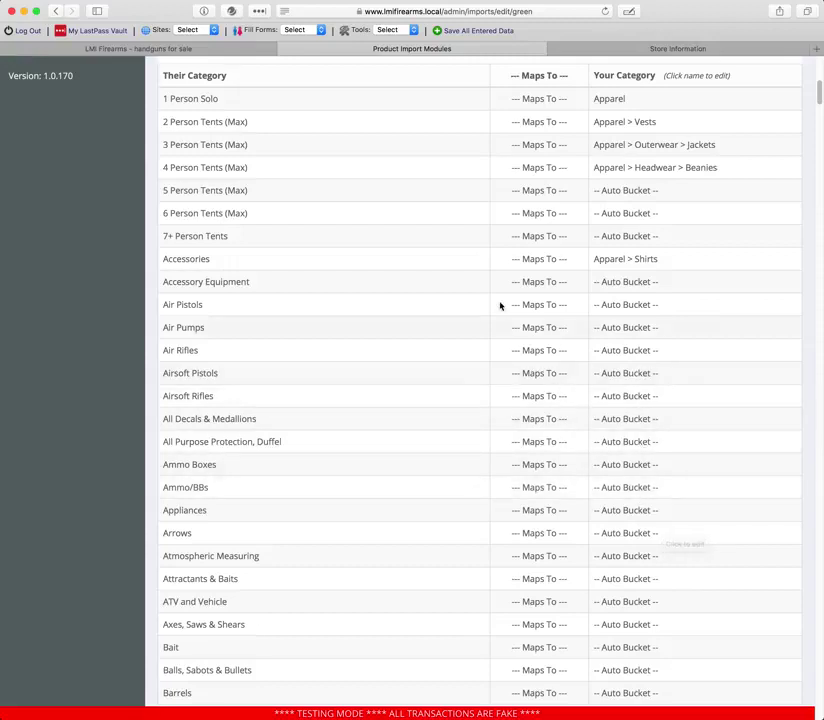
pyautogui.scroll(2, 607, 356)
pyautogui.scroll(3, 526, 379)
pyautogui.scroll(-7, 526, 379)
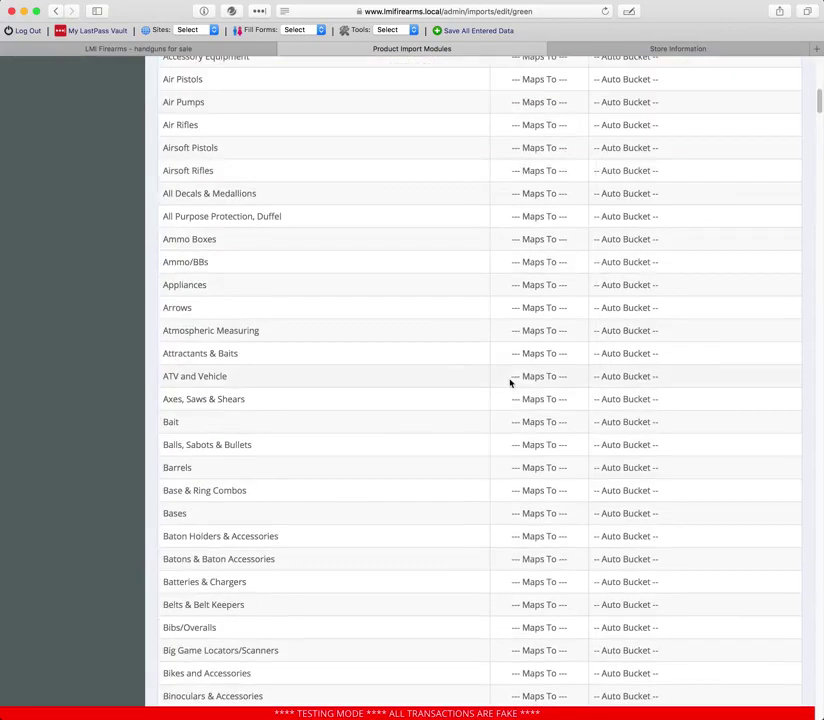
pyautogui.moveTo(818, 101); pyautogui.dragTo(756, 83)
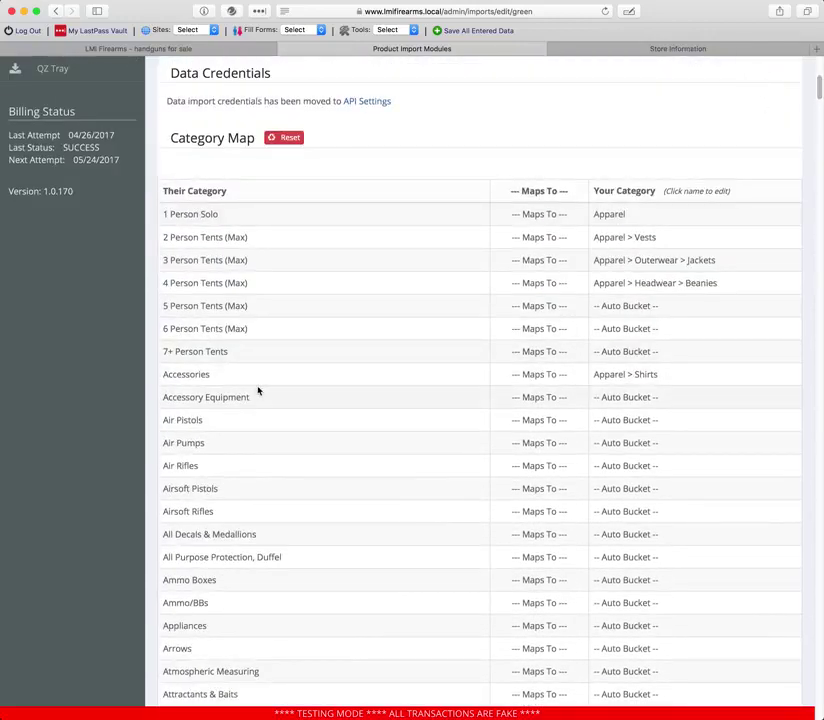
# Review the store category choices available for mapping Accessory Equipment and All Decals & Medallions, leaving both on Auto Bucket.
pyautogui.click(651, 402)
pyautogui.click(497, 404)
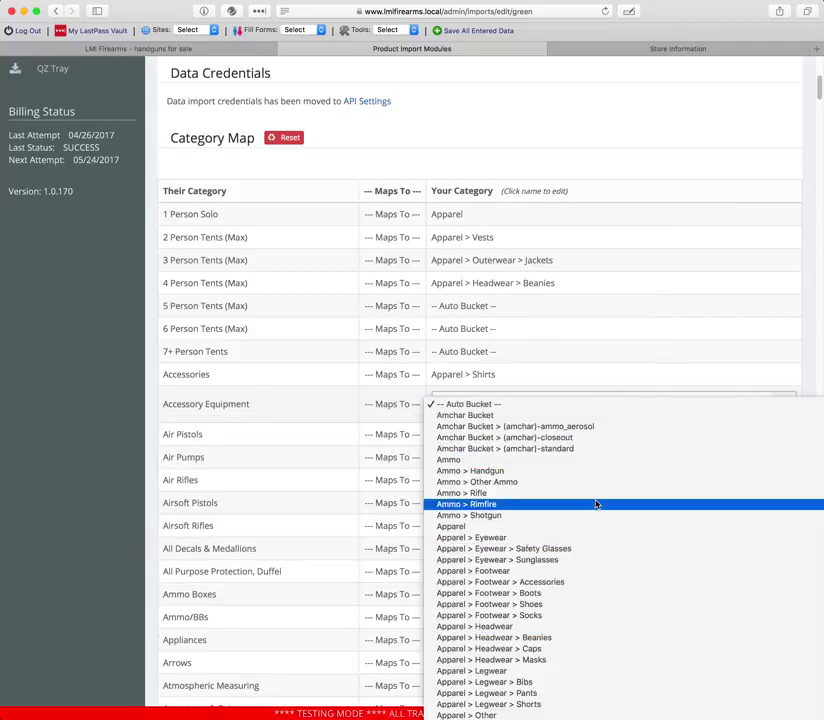
pyautogui.click(595, 392)
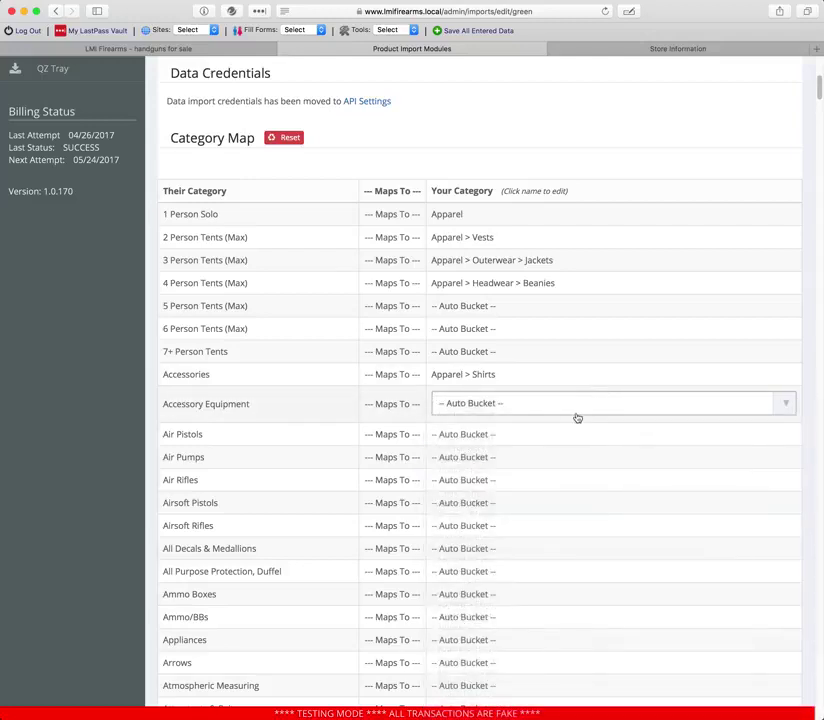
pyautogui.scroll(-2, 537, 540)
pyautogui.click(533, 524)
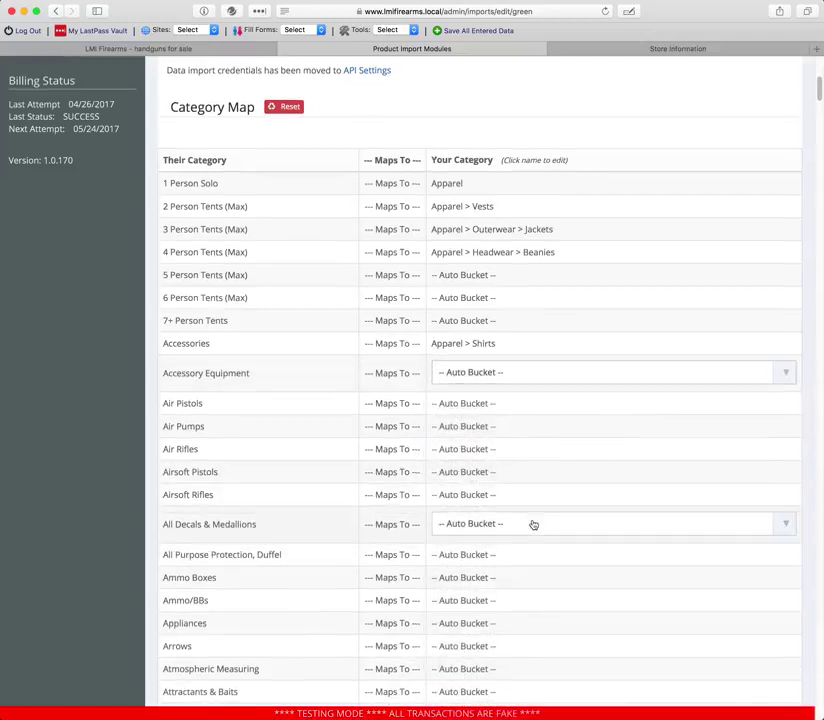
pyautogui.click(531, 528)
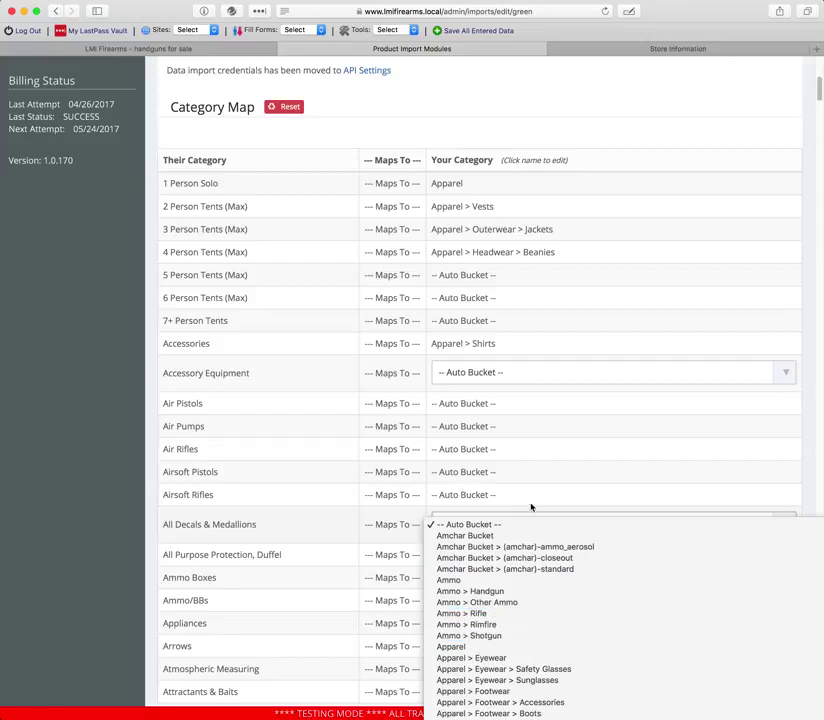
pyautogui.click(390, 525)
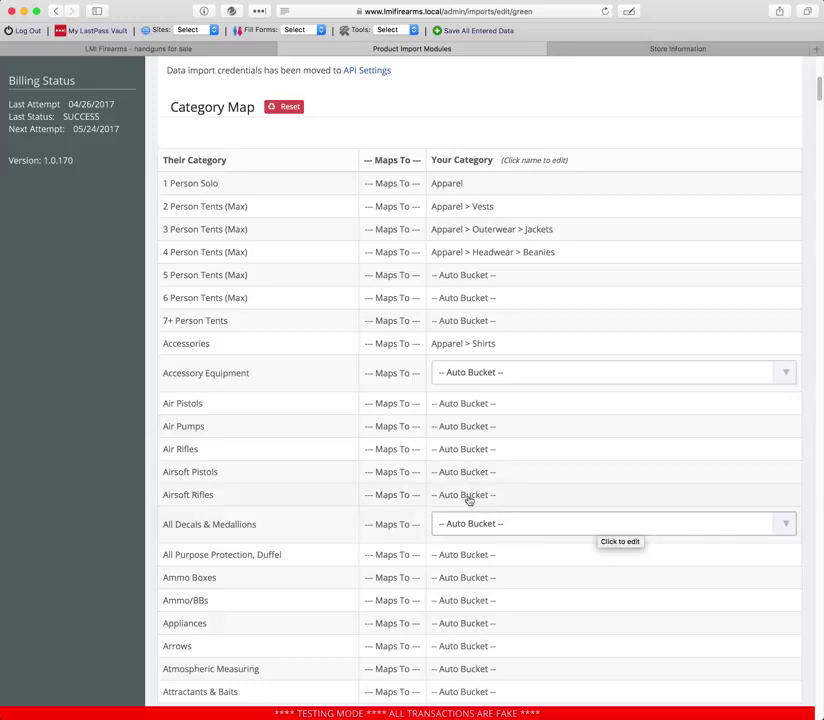
# Leave the Green Supply module and return to the Product Import Modules list.
pyautogui.scroll(5, 388, 468)
pyautogui.click(182, 189)
pyautogui.scroll(-5, 552, 412)
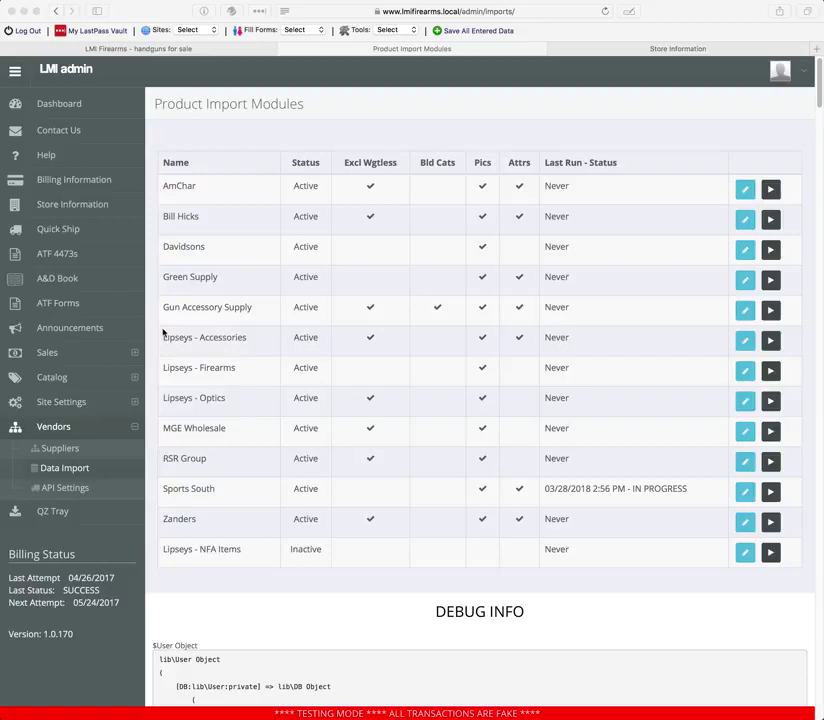
# Open the (amchar)-ammo_aerosol category under Amchar Bucket for editing and enter its Price Calc field.
pyautogui.click(72, 401)
pyautogui.click(75, 403)
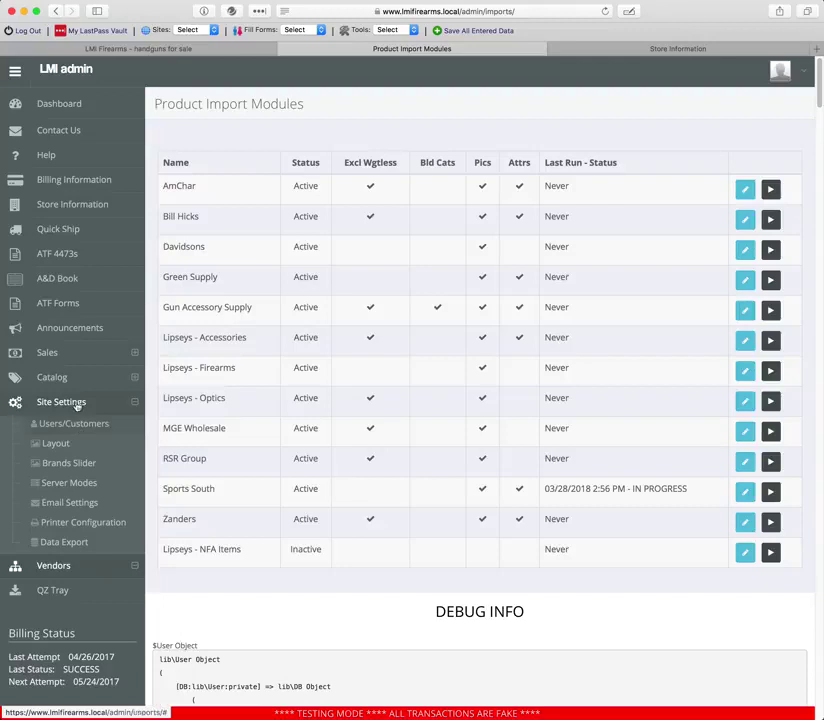
pyautogui.click(50, 378)
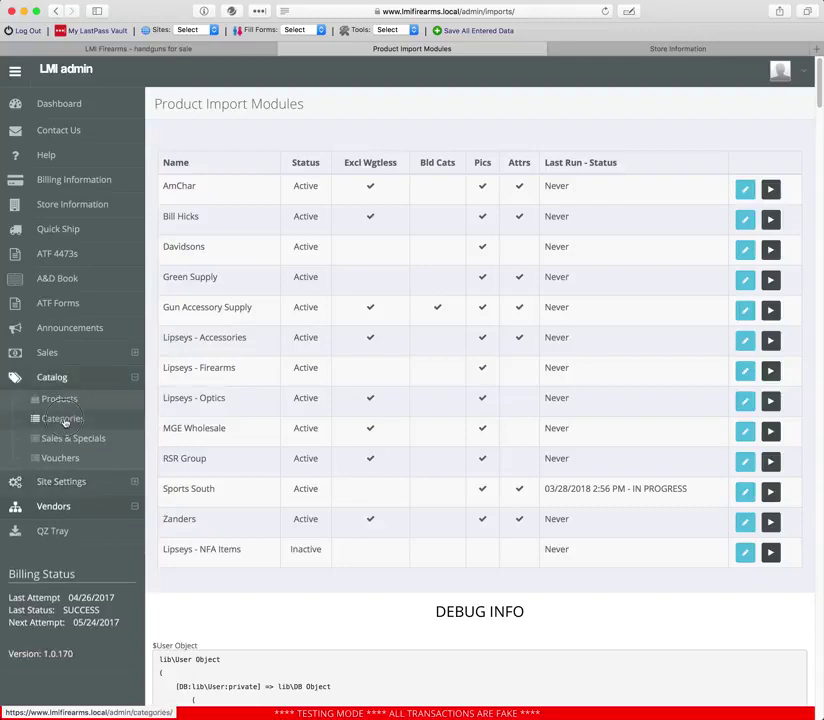
pyautogui.click(62, 420)
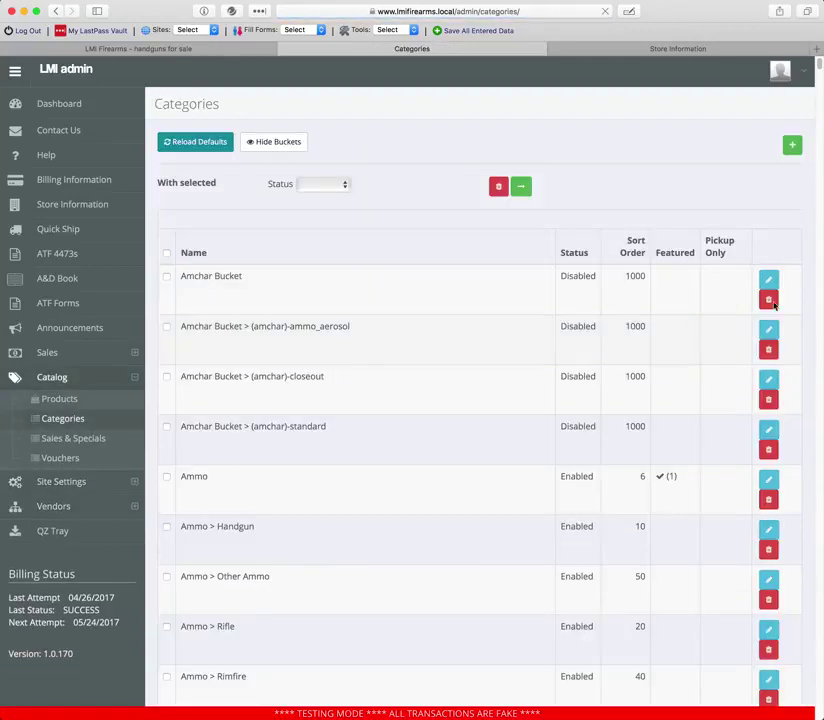
pyautogui.click(769, 328)
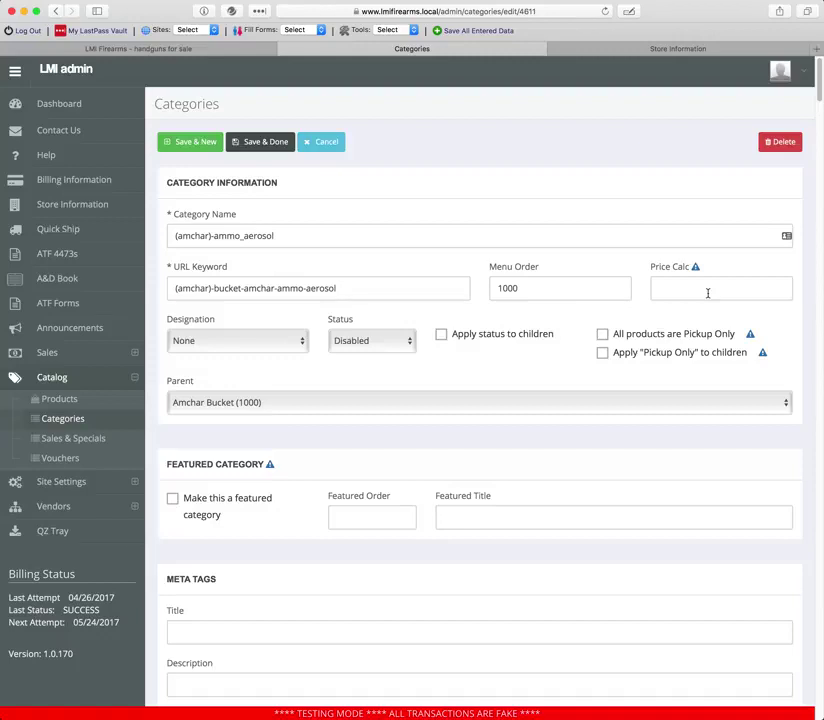
pyautogui.click(712, 288)
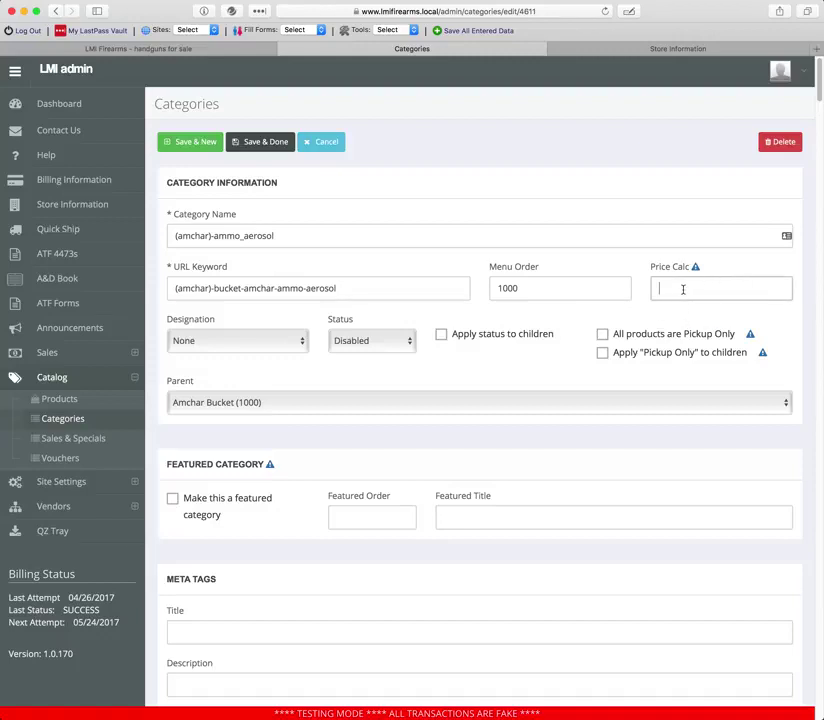